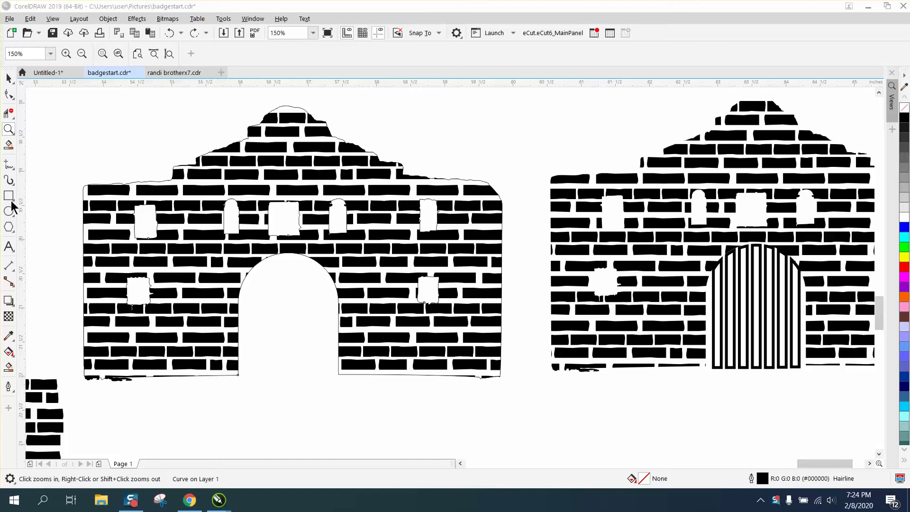
# - Draw a tall thin rectangle inside the left arch and give it a black 0.75 pt outline
pyautogui.click(9, 196)
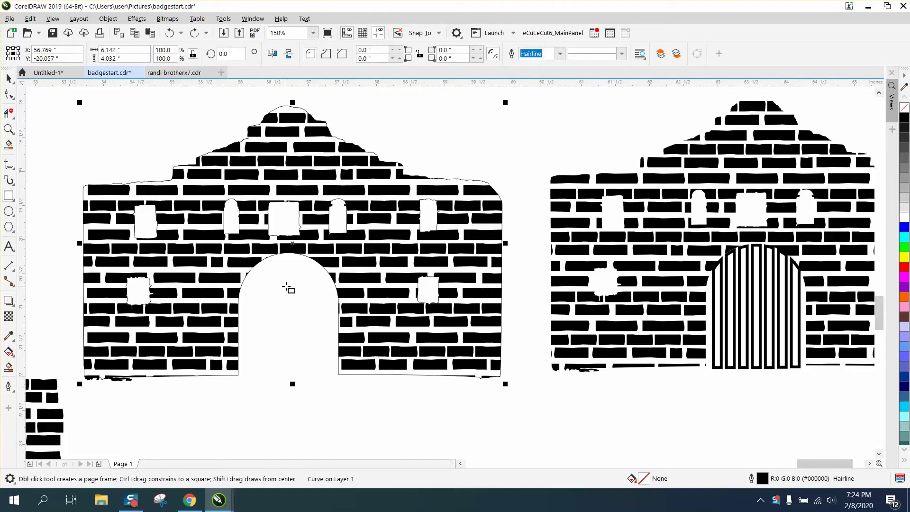
pyautogui.moveTo(271, 287); pyautogui.dragTo(283, 385)
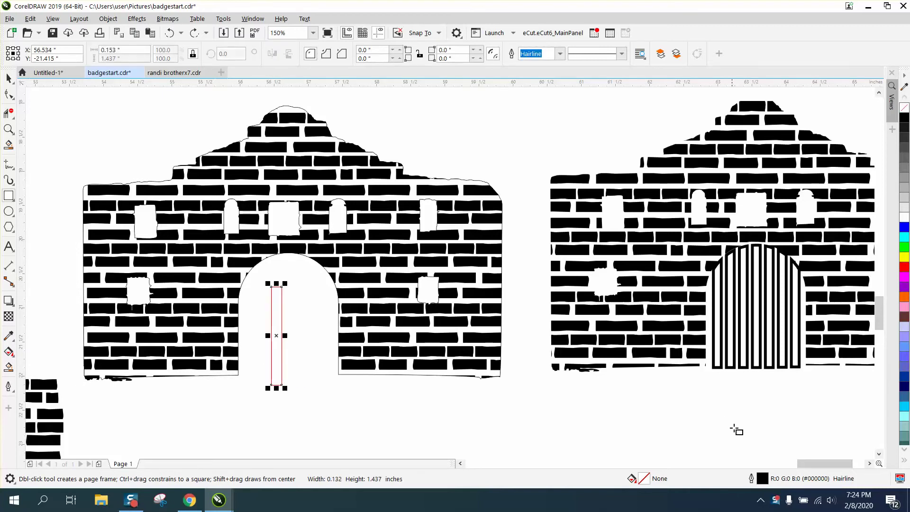
pyautogui.doubleClick(764, 477)
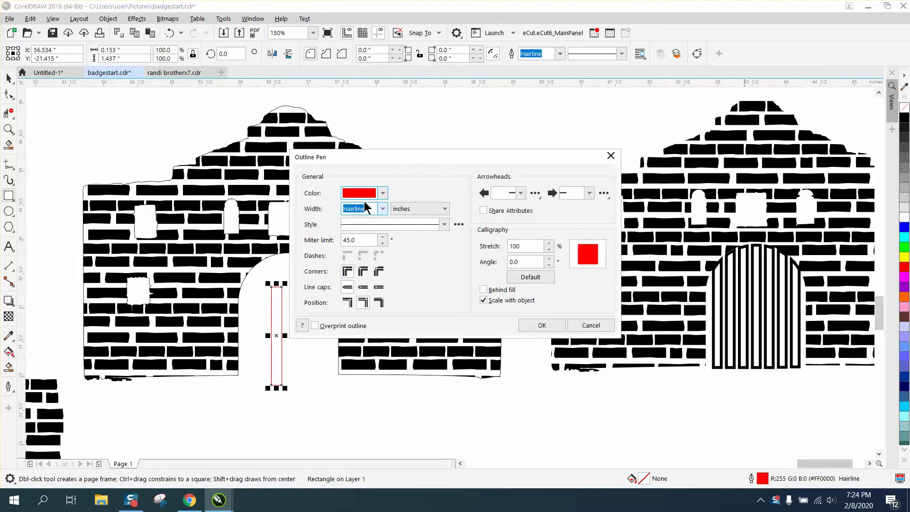
pyautogui.click(382, 208)
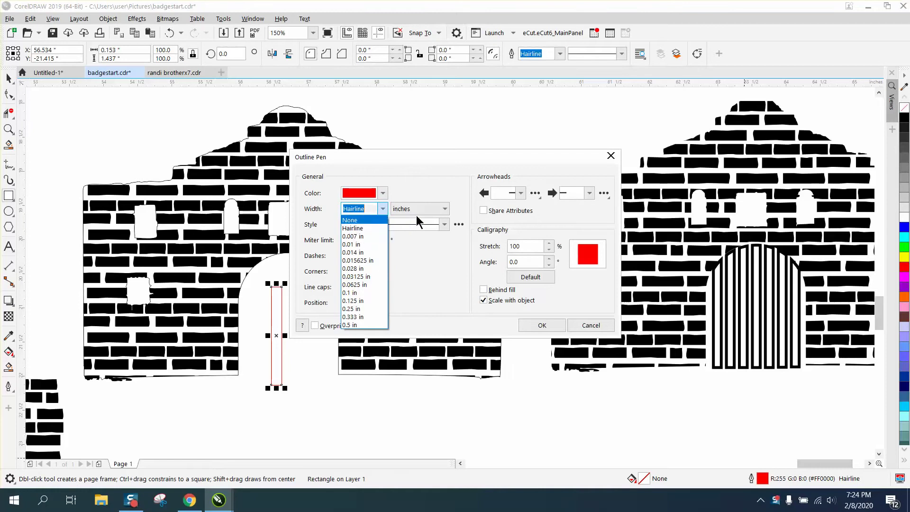
pyautogui.click(445, 208)
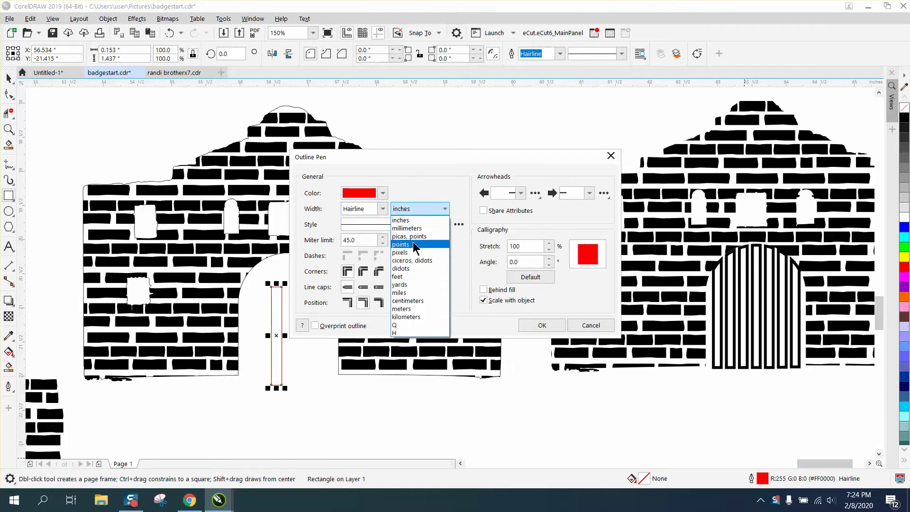
pyautogui.click(406, 244)
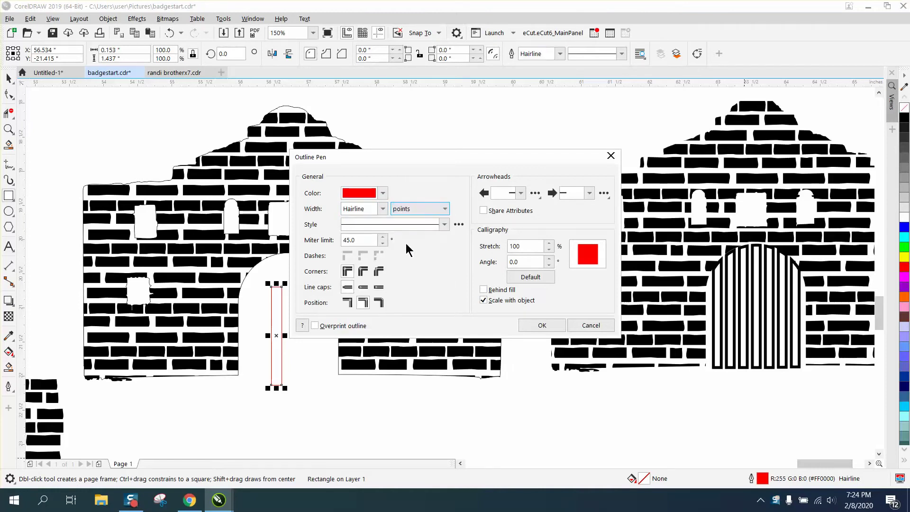
pyautogui.click(382, 212)
pyautogui.click(360, 243)
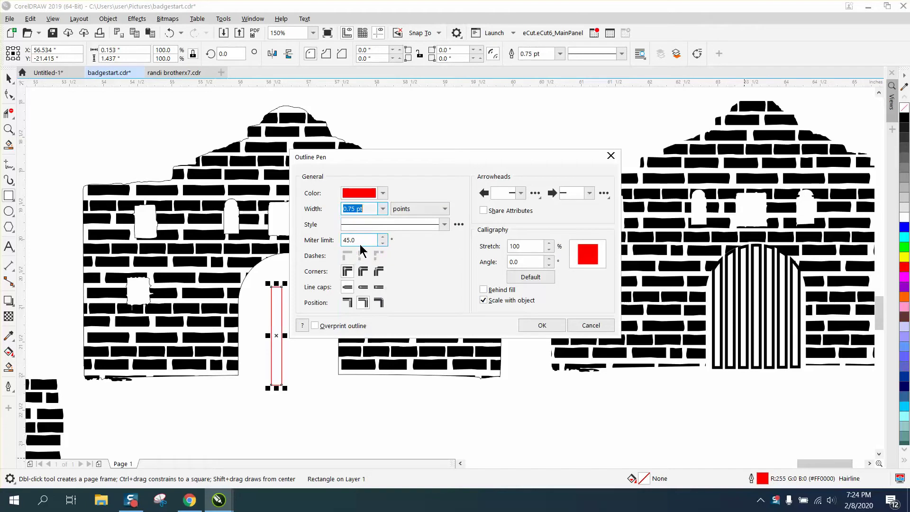
pyautogui.click(382, 193)
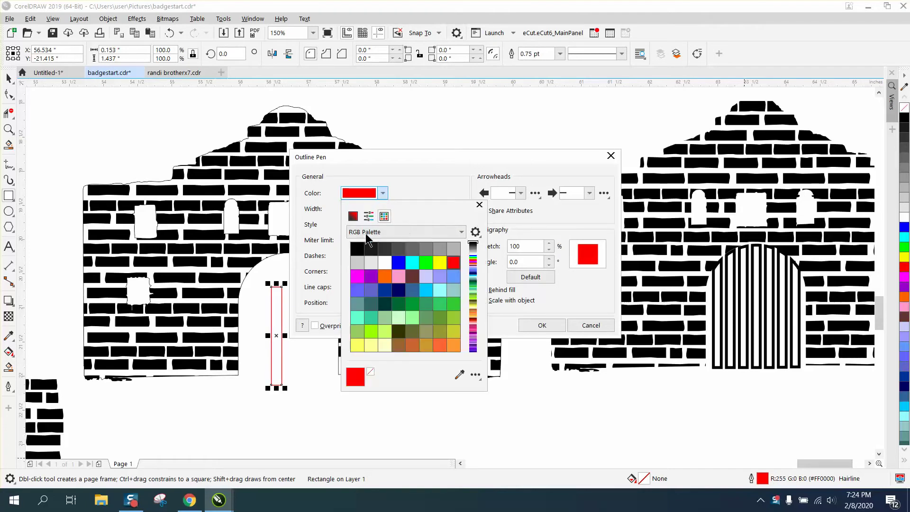
pyautogui.click(359, 246)
pyautogui.click(540, 325)
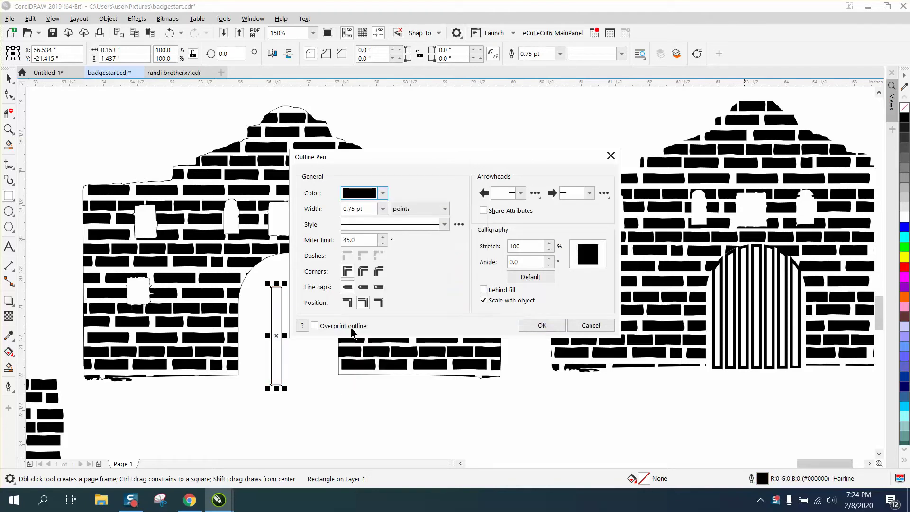
pyautogui.click(526, 325)
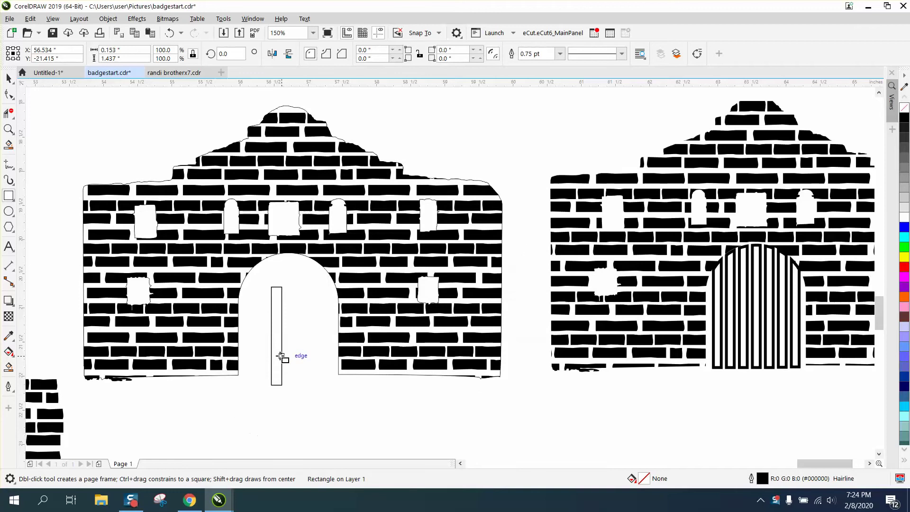
# - Move the bar to the arch's left side, stretch it to the top, and repeat copies across
pyautogui.click(9, 79)
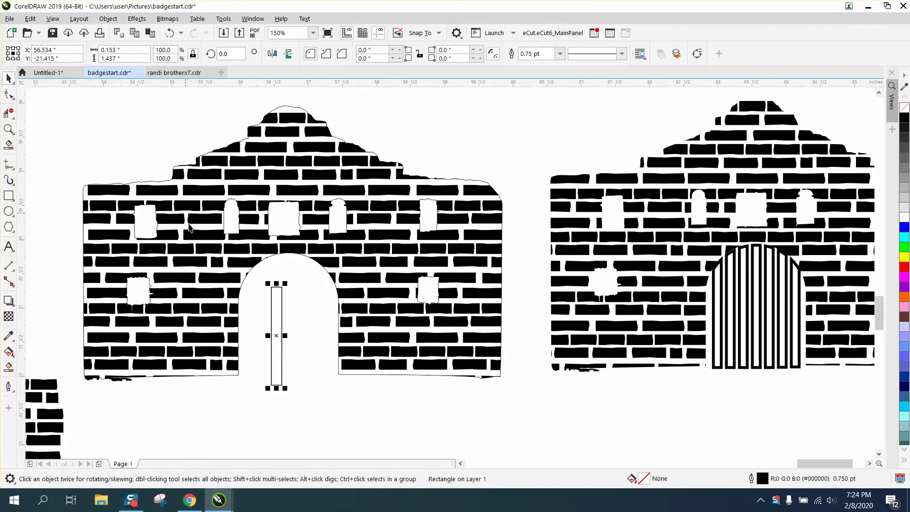
pyautogui.moveTo(281, 335); pyautogui.dragTo(248, 326)
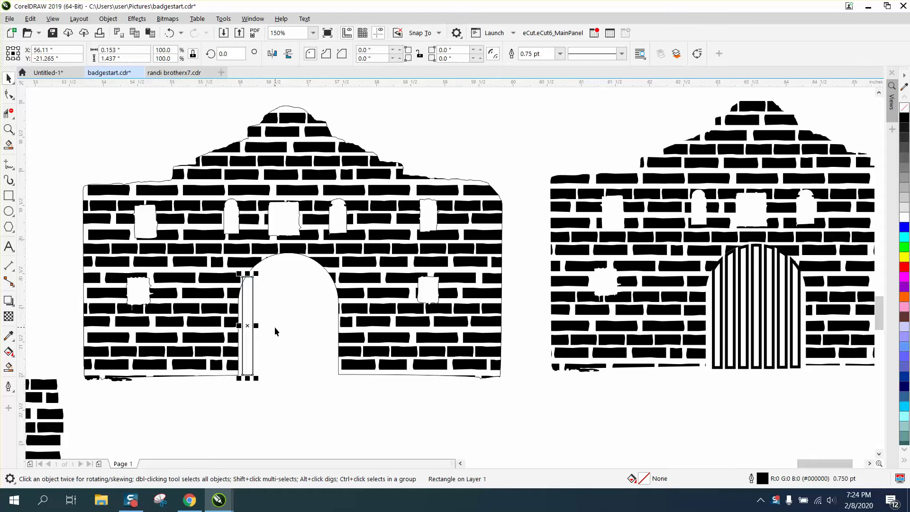
pyautogui.moveTo(248, 276); pyautogui.dragTo(248, 245)
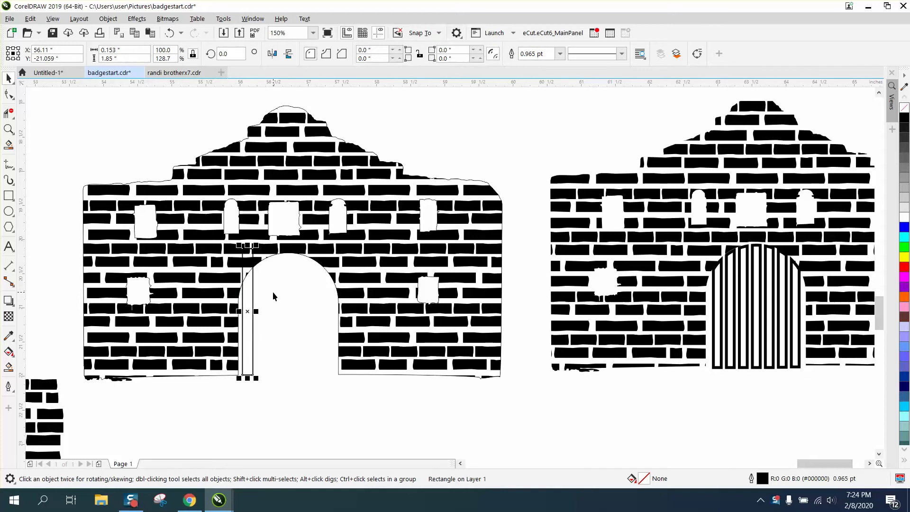
pyautogui.moveTo(248, 310); pyautogui.dragTo(264, 315)
pyautogui.hotkey('ctrl', 'r')
pyautogui.hotkey('ctrl', 'r')
pyautogui.hotkey('ctrl', 'r')
pyautogui.hotkey('ctrl', 'r')
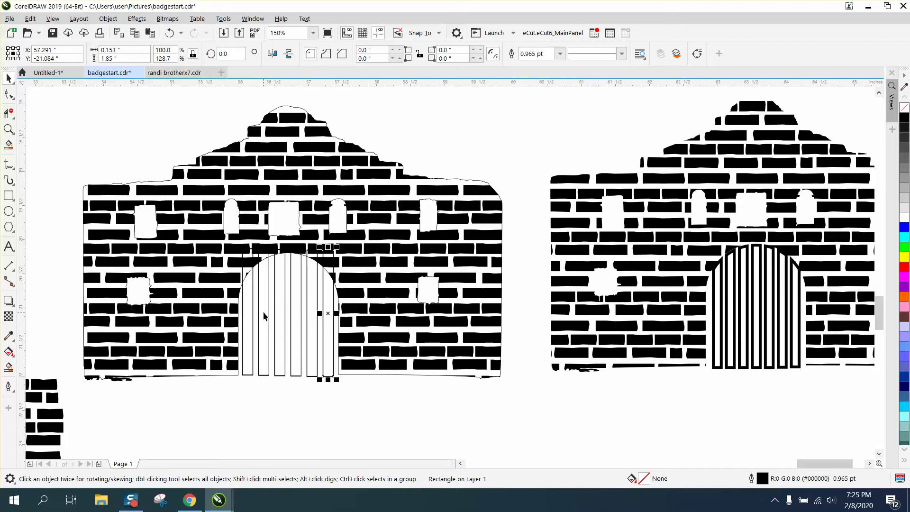
pyautogui.click(284, 428)
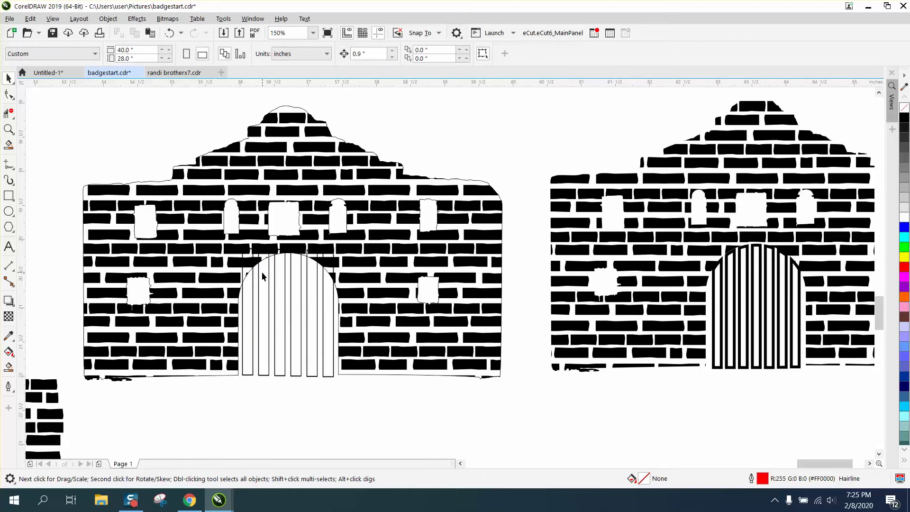
# - Bring the left building's outline to the front with Object > Order
pyautogui.click(233, 251)
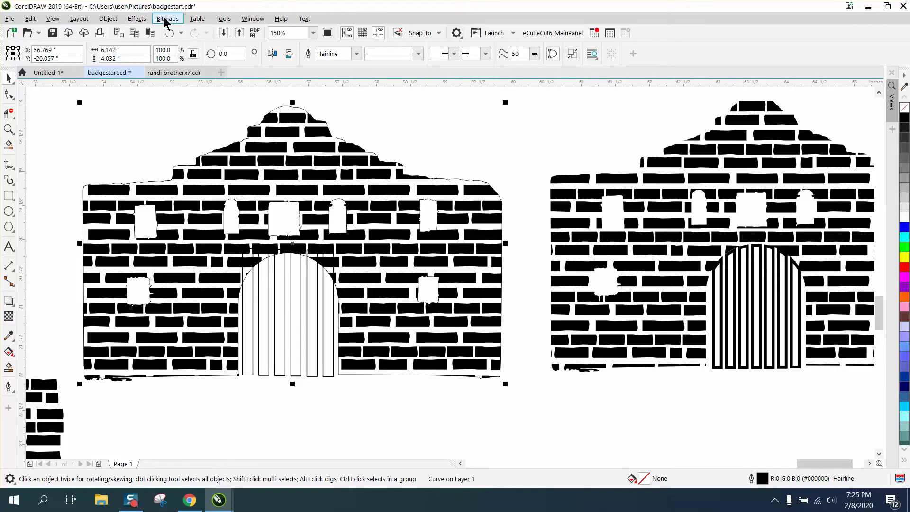
pyautogui.click(108, 19)
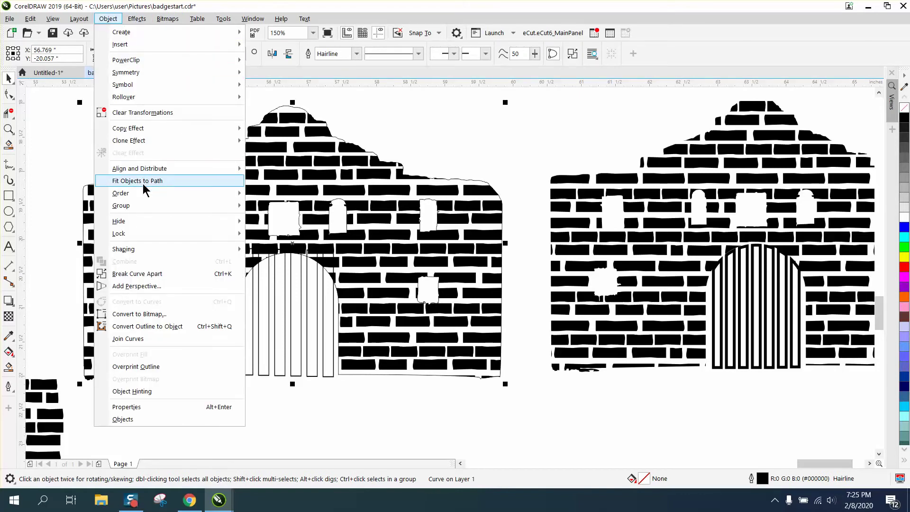
pyautogui.moveTo(142, 193)
pyautogui.click(277, 197)
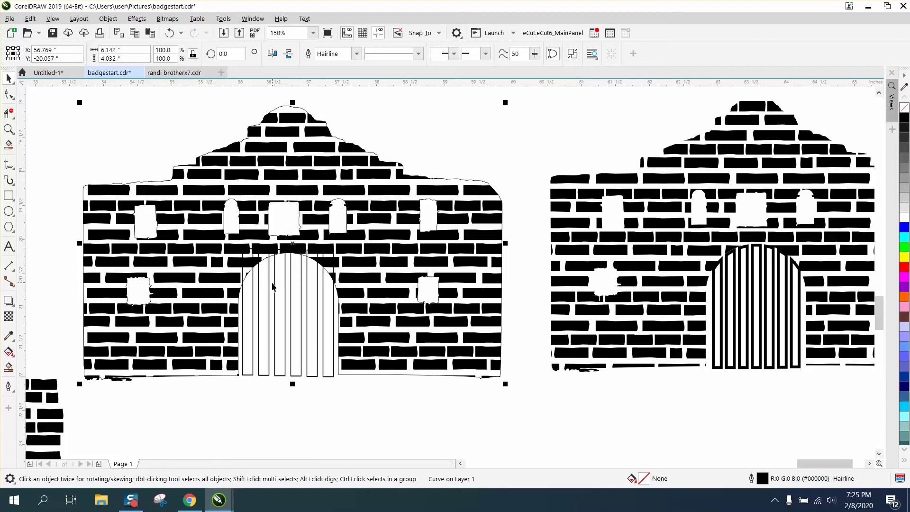
# - Pull out the red arch, widen the bars over it, and trim them with Back minus Front
pyautogui.scroll(-2, 271, 283)
pyautogui.scroll(-2, 280, 282)
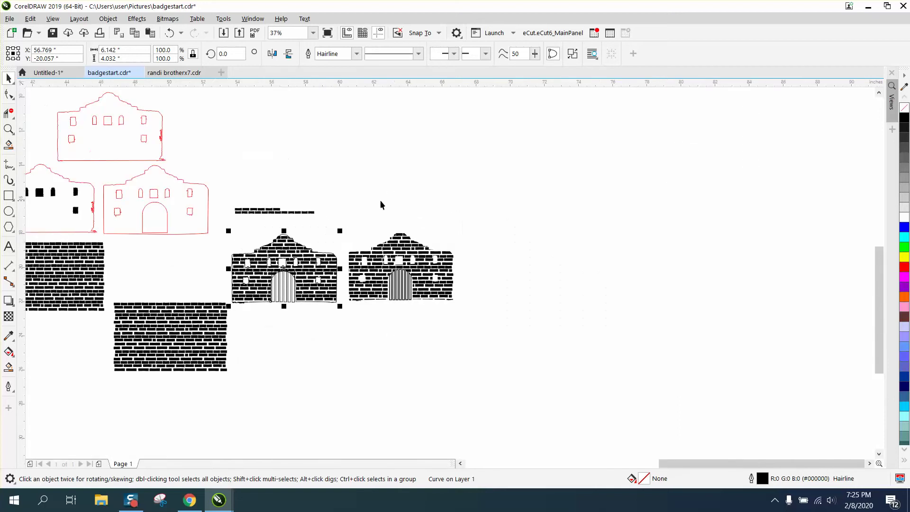
pyautogui.moveTo(162, 208); pyautogui.dragTo(374, 173)
pyautogui.click(270, 312)
pyautogui.moveTo(270, 312); pyautogui.dragTo(447, 217)
pyautogui.click(9, 129)
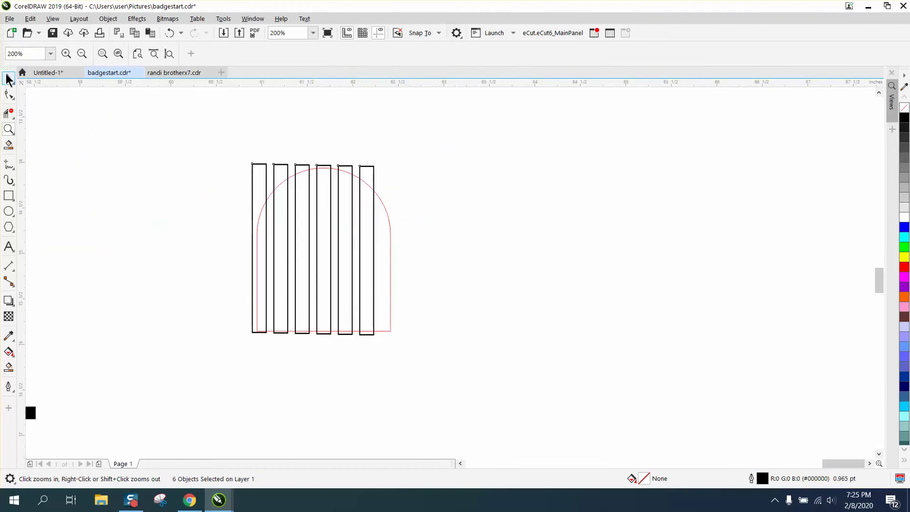
pyautogui.click(9, 78)
pyautogui.moveTo(375, 248); pyautogui.dragTo(391, 249)
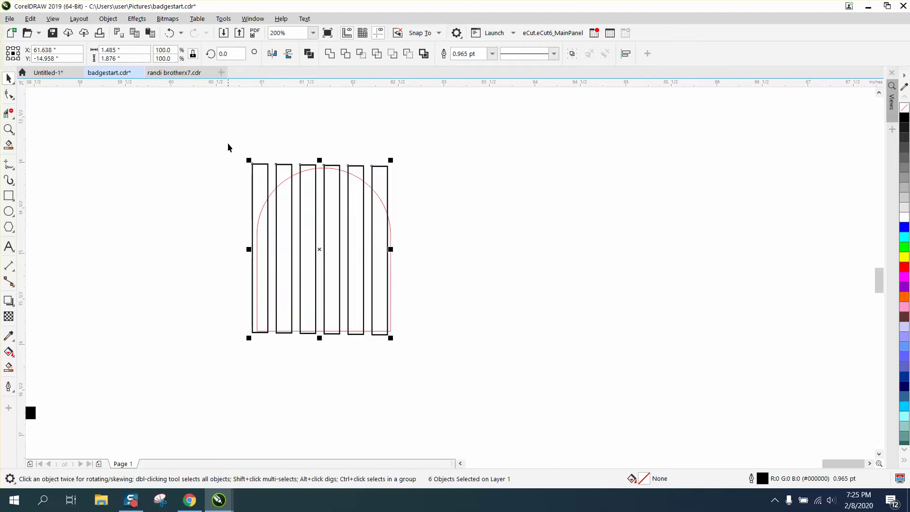
pyautogui.moveTo(228, 148); pyautogui.dragTo(453, 325)
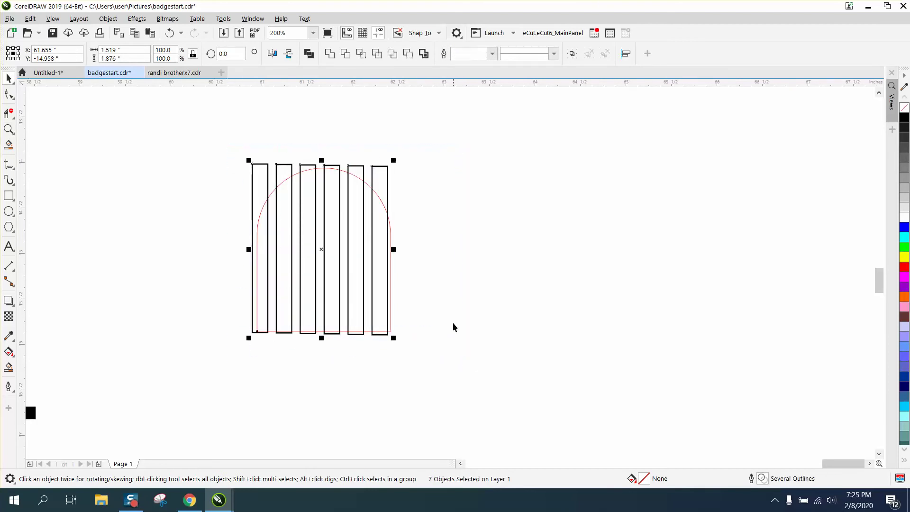
pyautogui.click(407, 54)
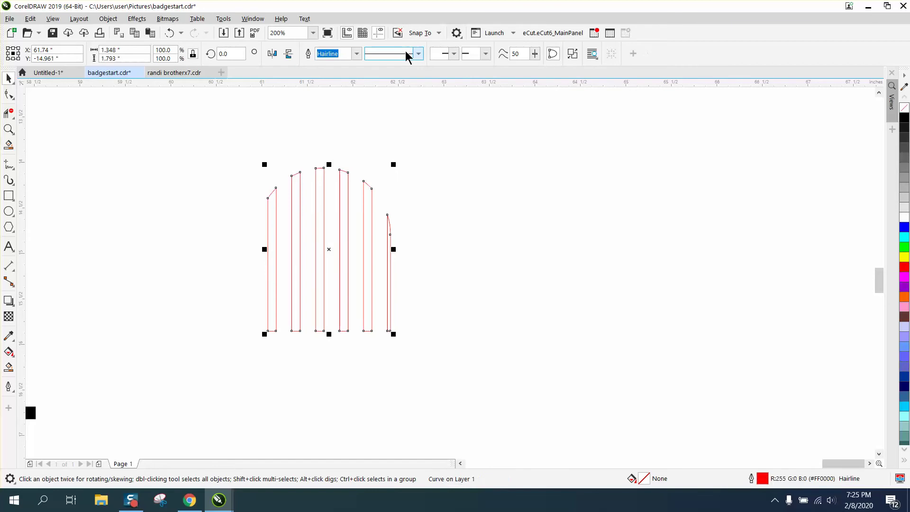
# - Give the gate shape a black 2.0 pt outline
pyautogui.rightClick(902, 120)
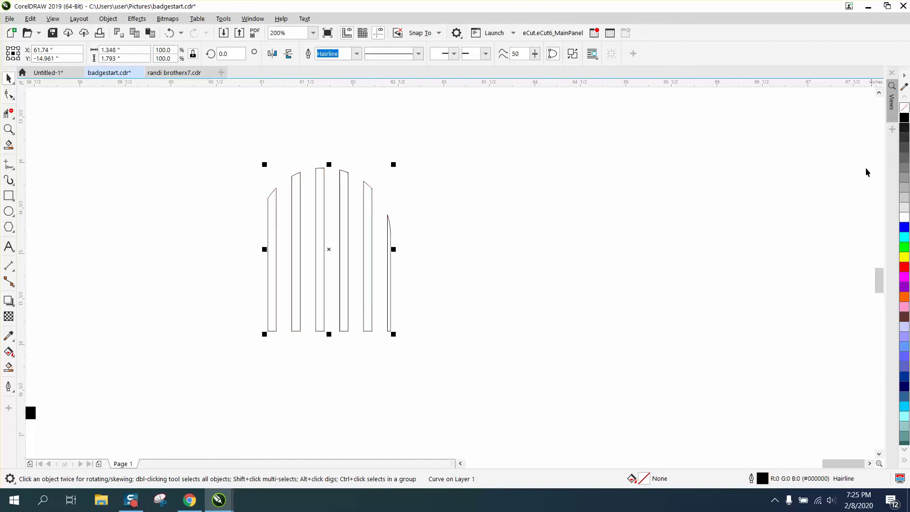
pyautogui.doubleClick(762, 481)
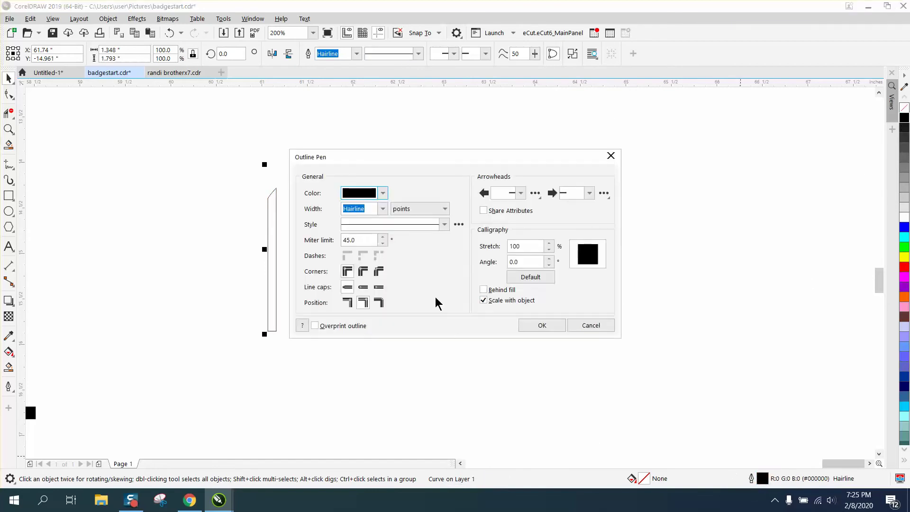
pyautogui.click(383, 208)
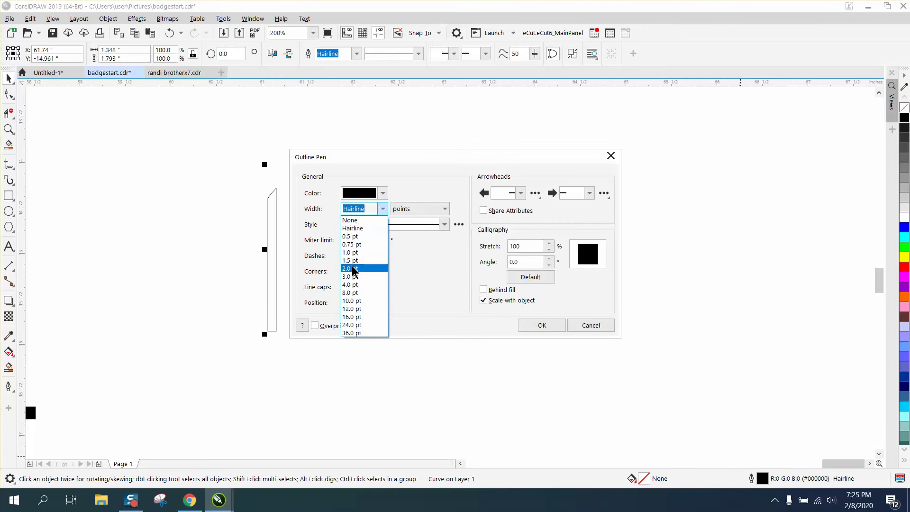
pyautogui.click(353, 269)
pyautogui.click(536, 327)
# - Move the trimmed gate onto the left building's arch
pyautogui.scroll(-2, 488, 322)
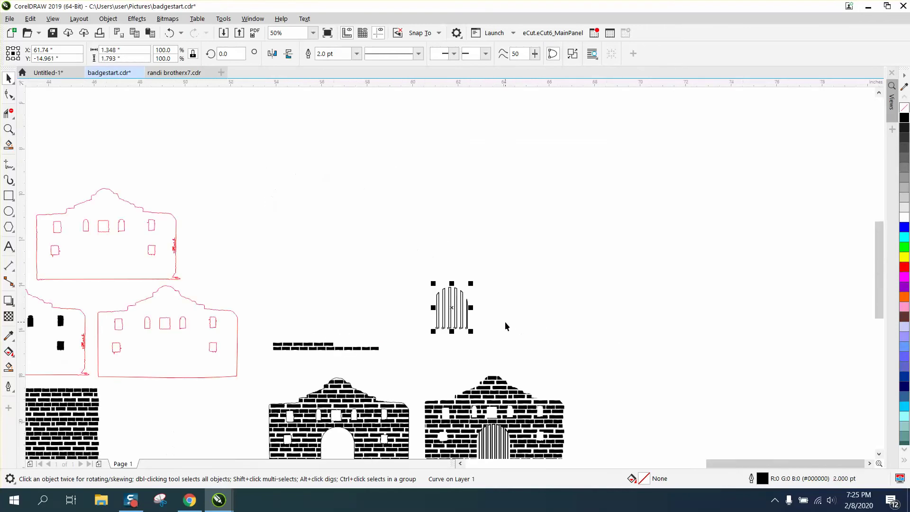
pyautogui.scroll(-1, 505, 326)
pyautogui.moveTo(480, 318); pyautogui.dragTo(423, 386)
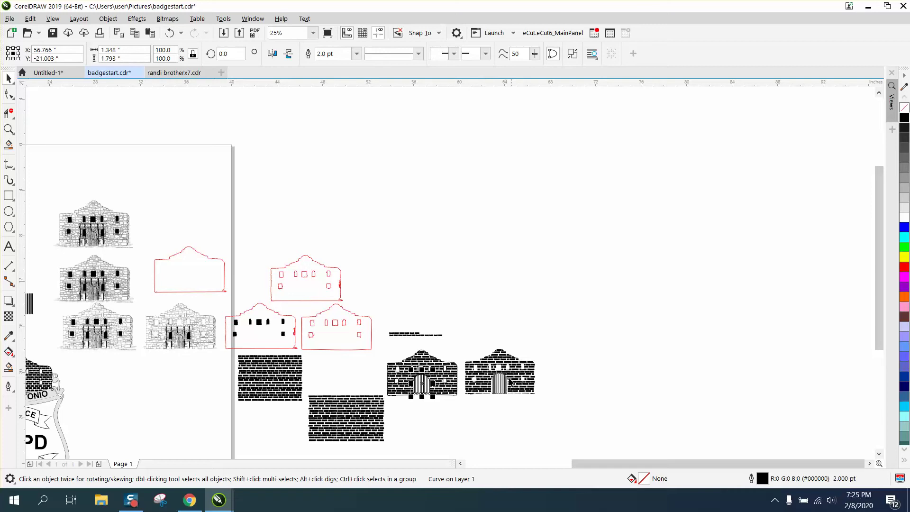
# - Zoom onto the finished SAPD badge, then close in on the photographed badge
pyautogui.scroll(-1, 323, 340)
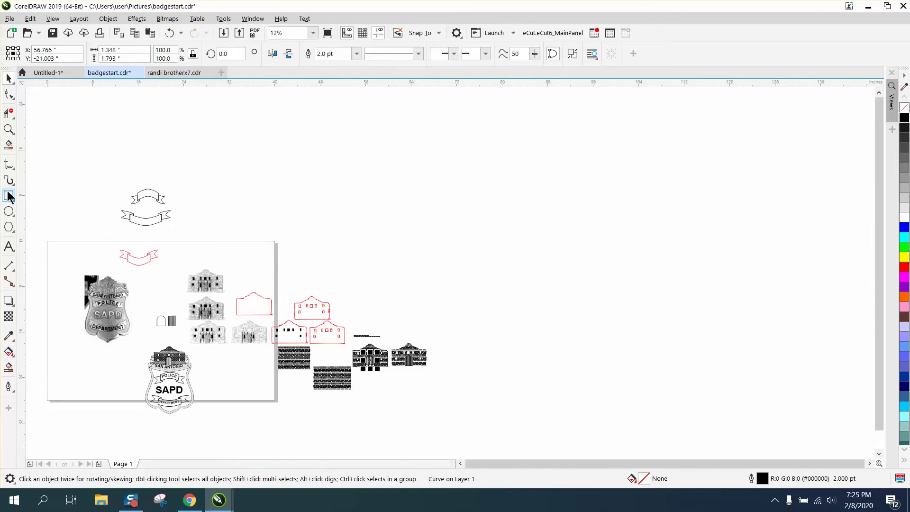
pyautogui.click(9, 129)
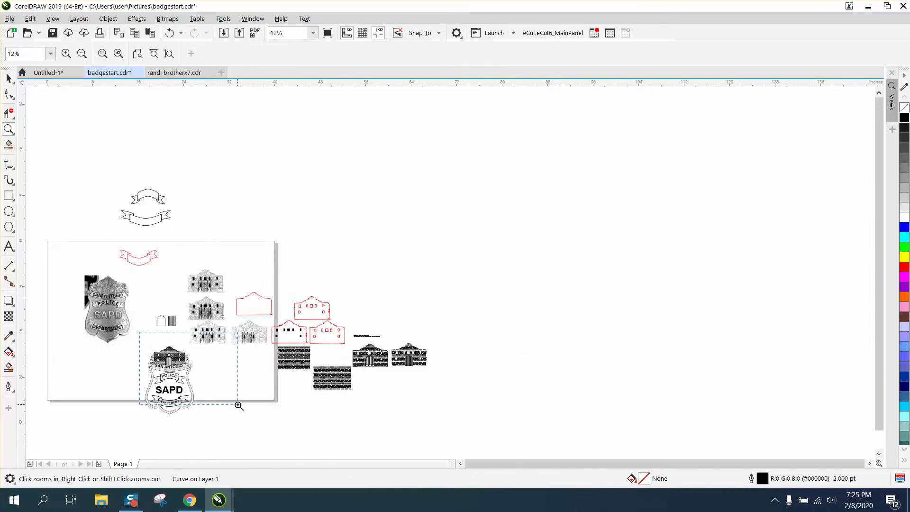
pyautogui.moveTo(239, 406); pyautogui.dragTo(237, 401)
pyautogui.scroll(-1, 360, 304)
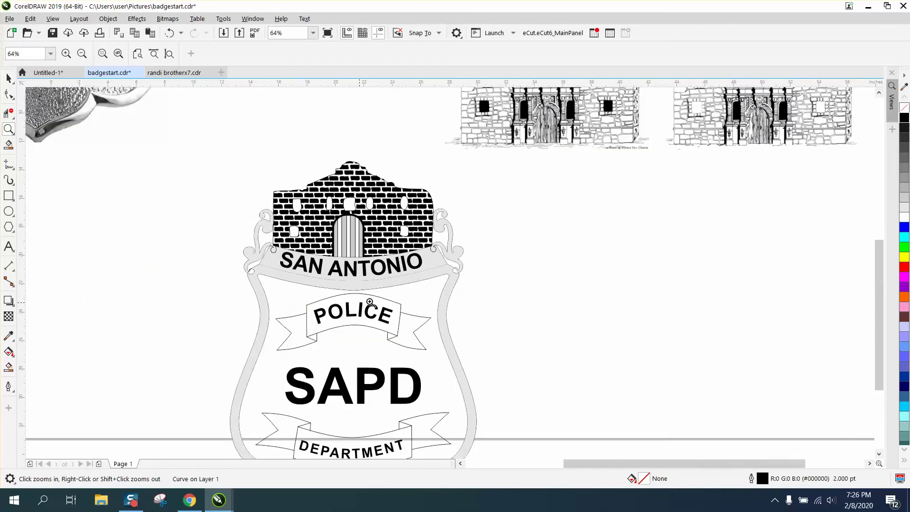
pyautogui.scroll(-1, 372, 303)
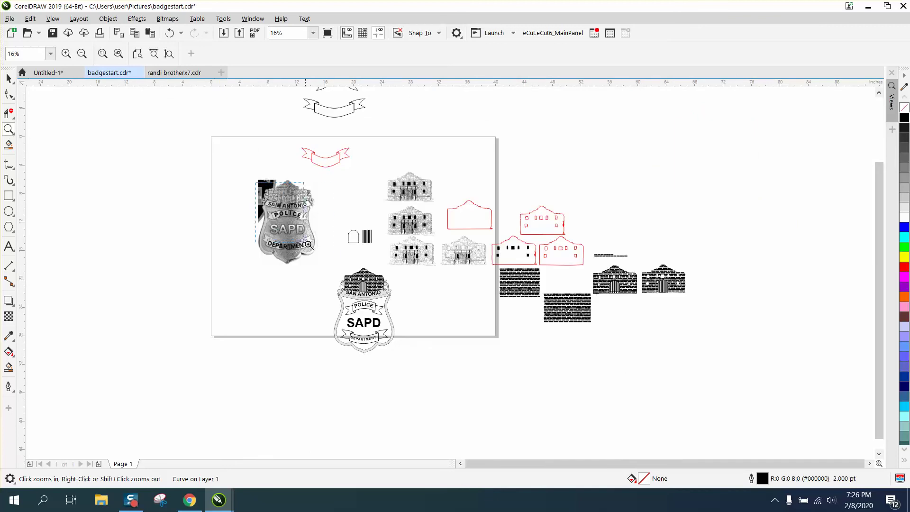
pyautogui.moveTo(340, 270); pyautogui.dragTo(340, 270)
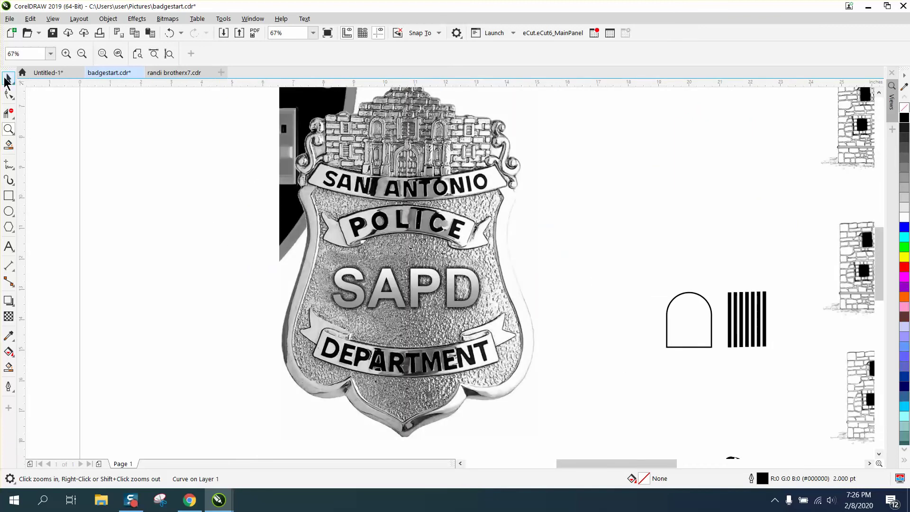
# - Trace the photo badge's left edge with a first 3-point curve
pyautogui.click(9, 78)
pyautogui.click(342, 162)
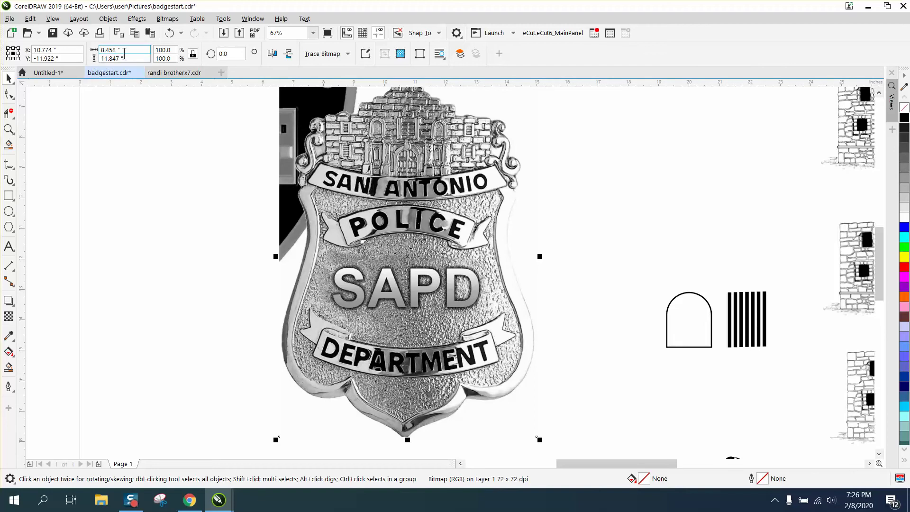
pyautogui.click(140, 105)
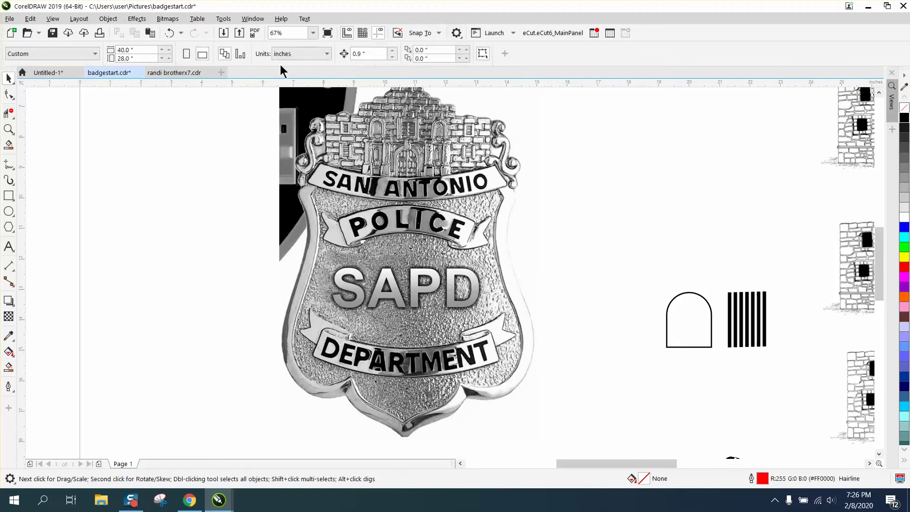
pyautogui.click(370, 56)
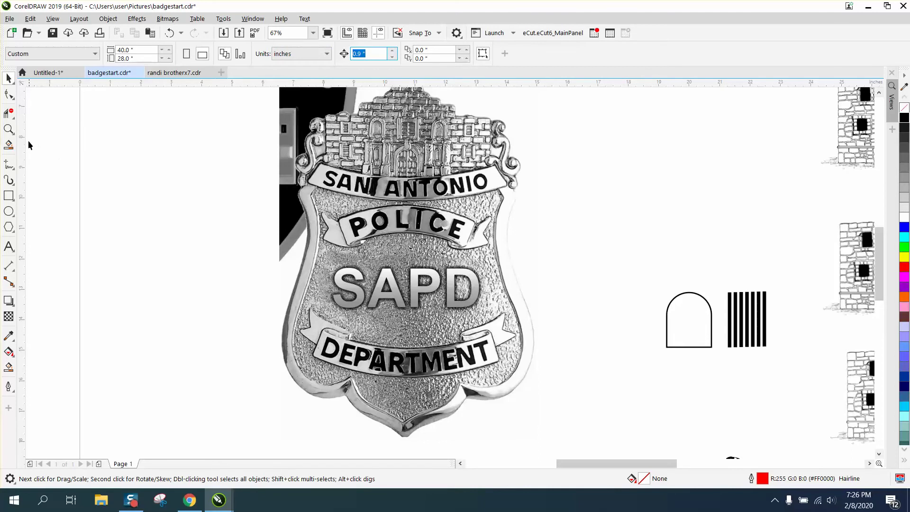
pyautogui.click(14, 173)
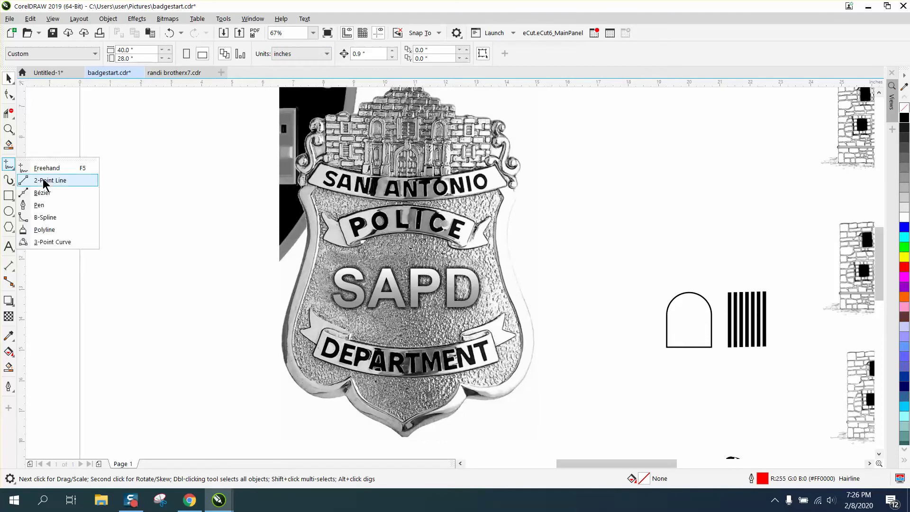
pyautogui.click(47, 242)
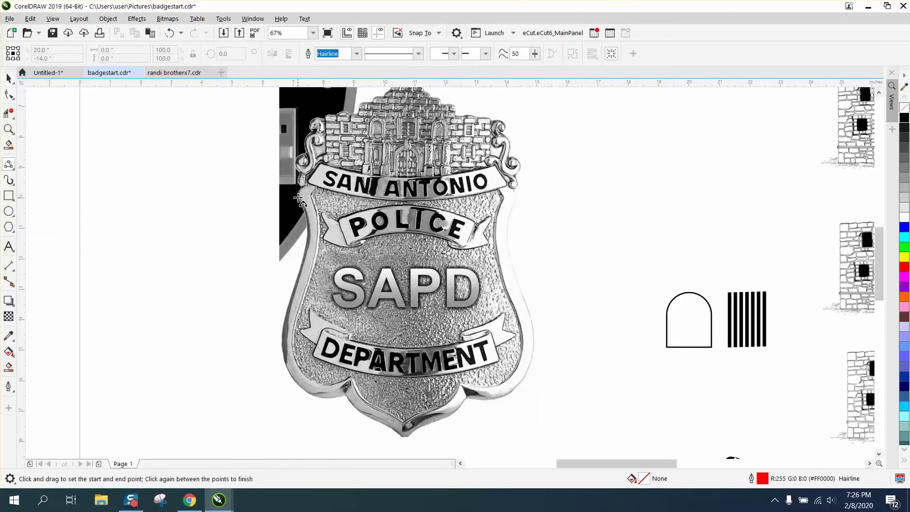
pyautogui.moveTo(298, 195); pyautogui.dragTo(283, 329)
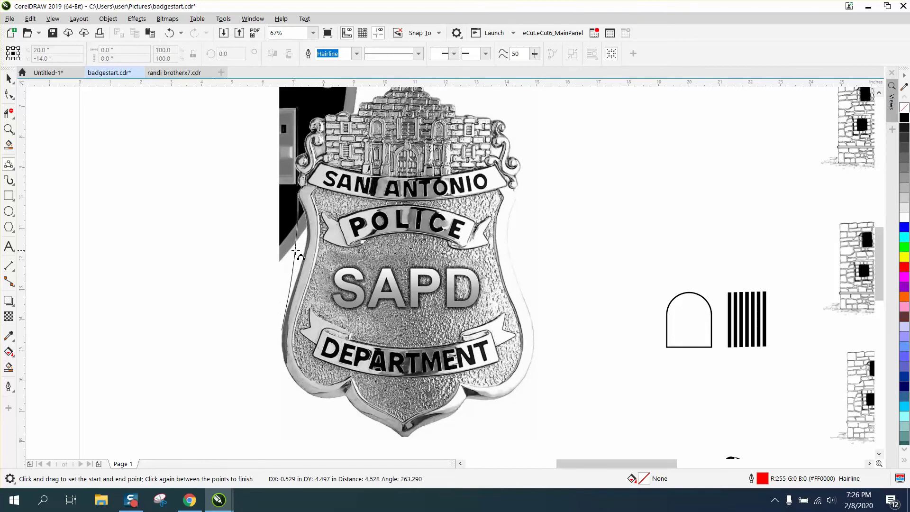
pyautogui.click(308, 233)
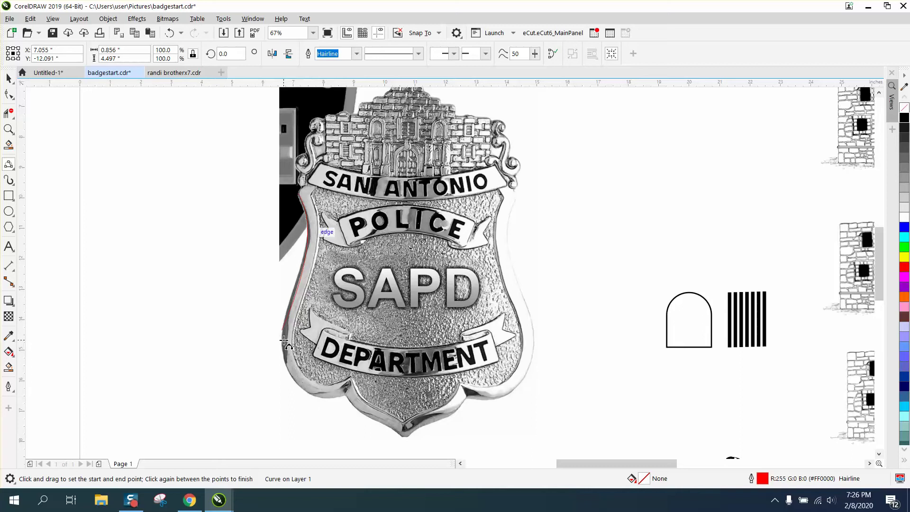
# - Continue 3-point curves down the lower-left edge to the badge's bottom point
pyautogui.moveTo(281, 329); pyautogui.dragTo(344, 397)
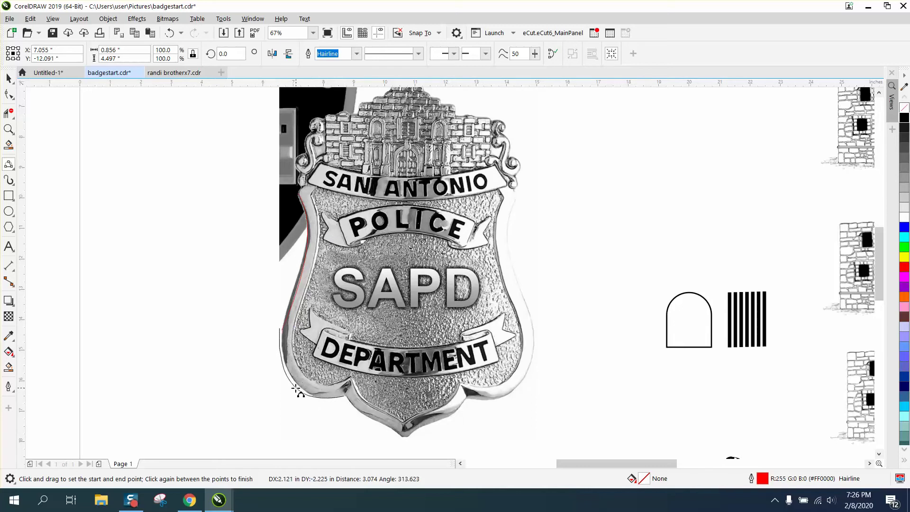
pyautogui.press('Escape')
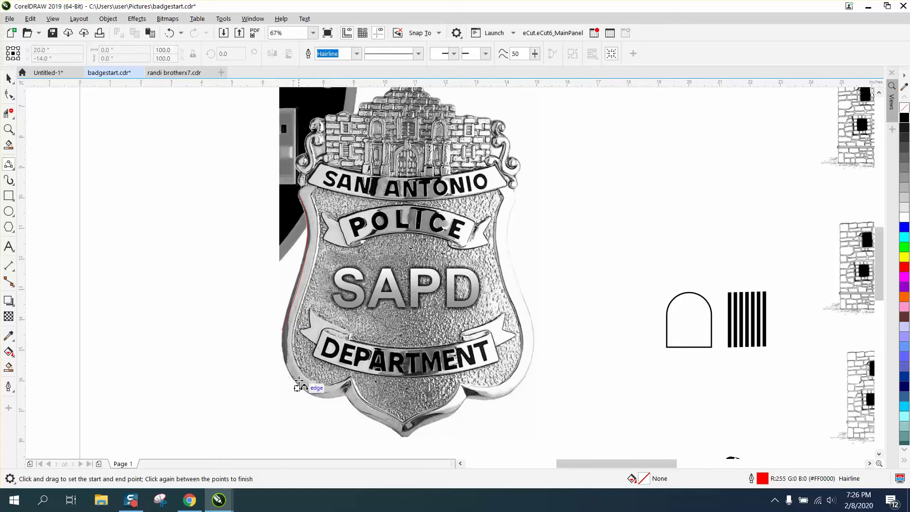
pyautogui.moveTo(284, 329); pyautogui.dragTo(343, 398)
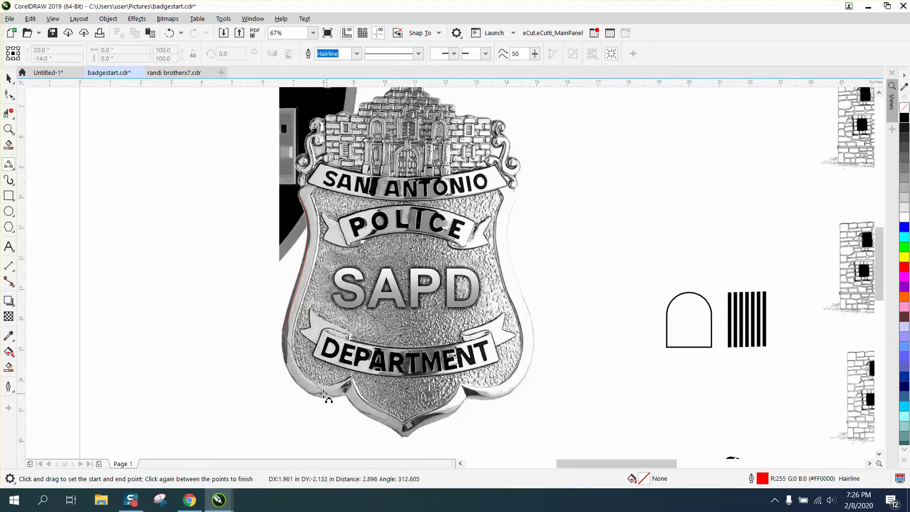
pyautogui.click(297, 385)
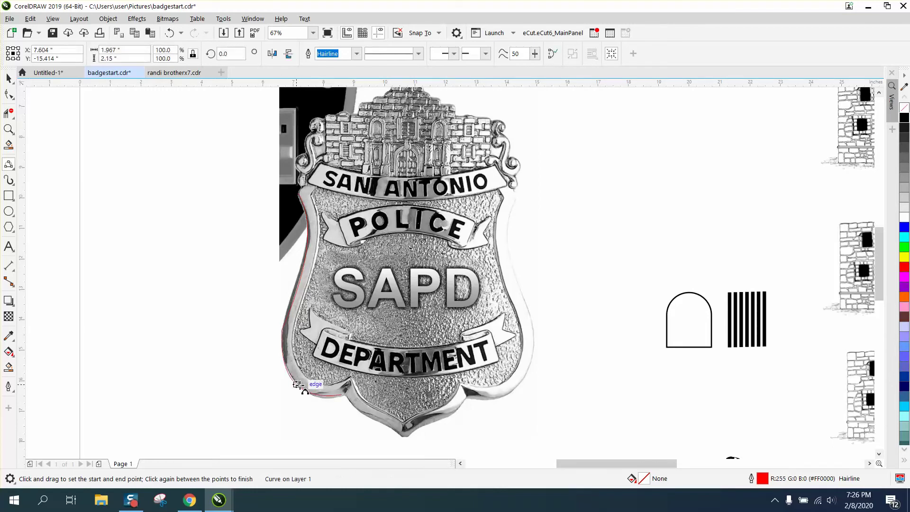
pyautogui.moveTo(342, 395); pyautogui.dragTo(404, 432)
pyautogui.click(484, 440)
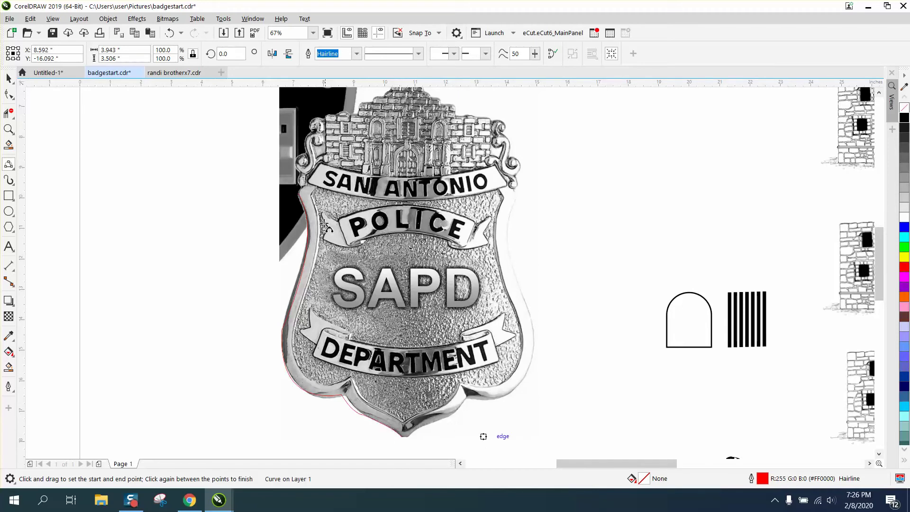
# - Zoom in and trace the upper-left edge up to the underside of the San Antonio banner
pyautogui.click(8, 129)
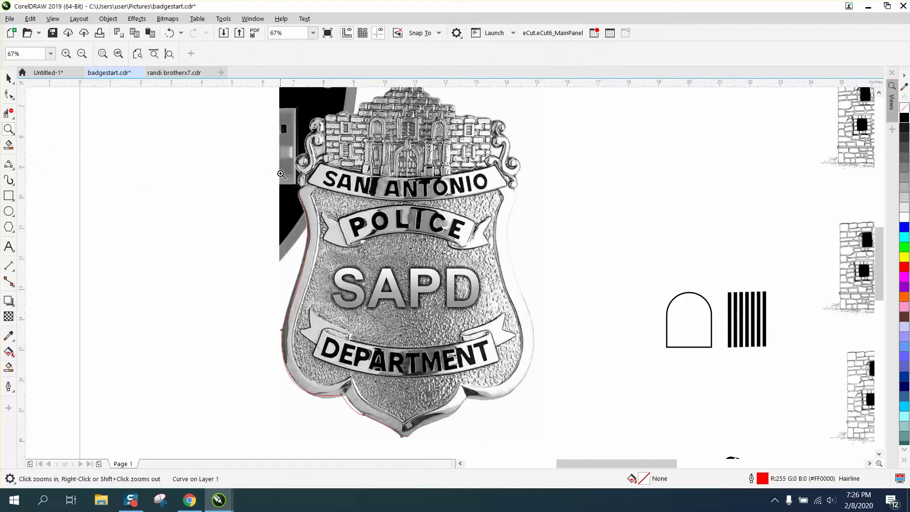
pyautogui.moveTo(281, 178); pyautogui.dragTo(418, 244)
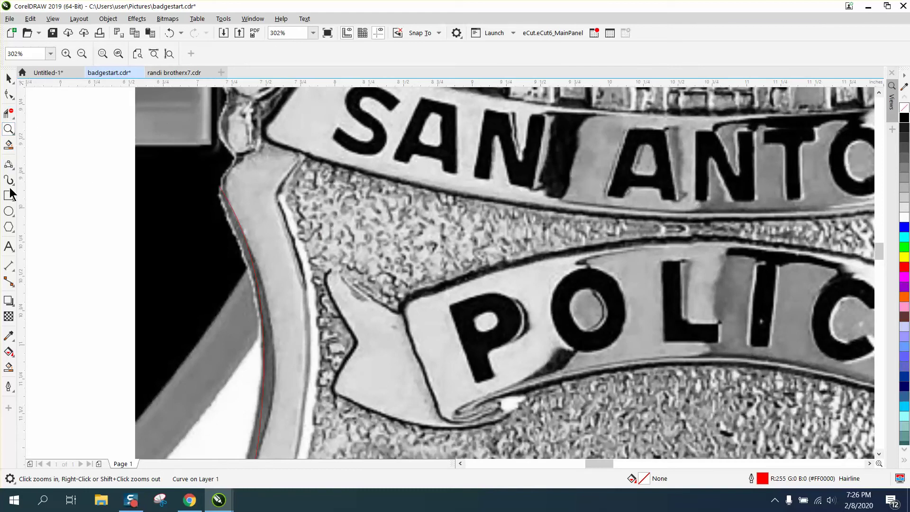
pyautogui.click(13, 168)
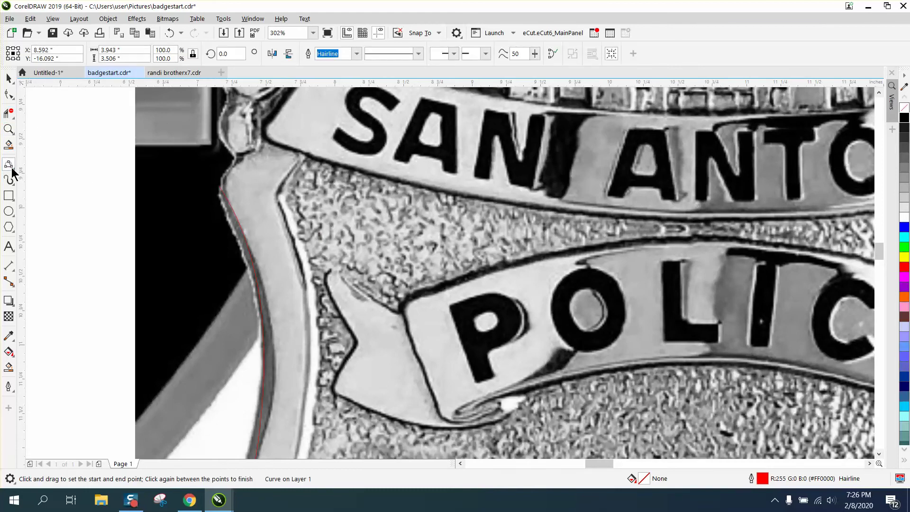
pyautogui.click(13, 168)
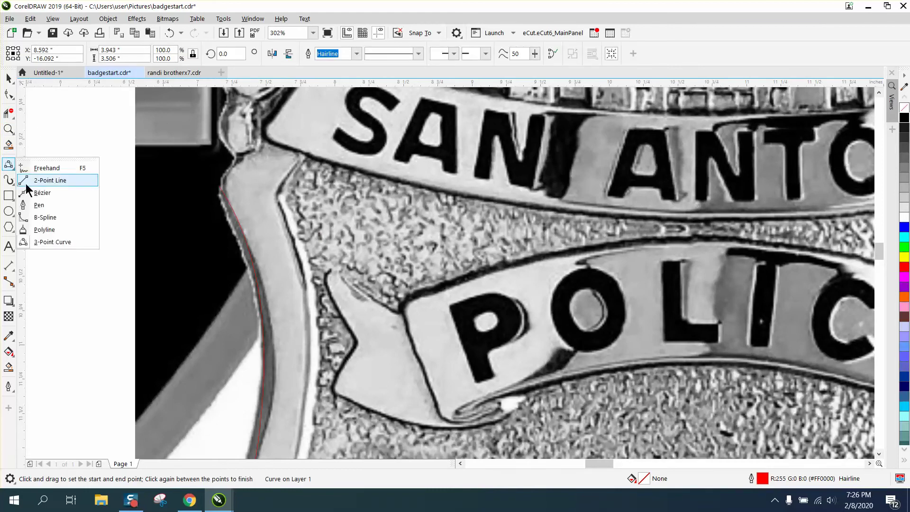
pyautogui.click(50, 240)
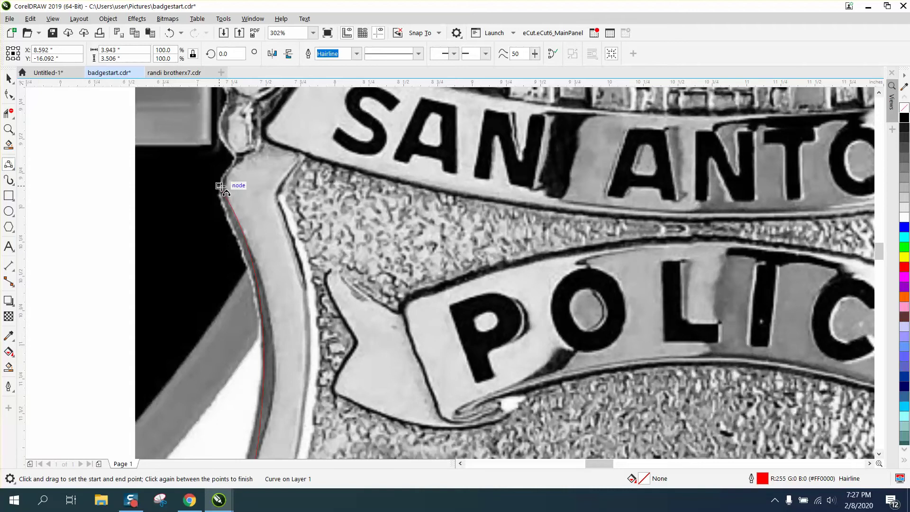
pyautogui.moveTo(221, 187); pyautogui.dragTo(716, 148)
pyautogui.click(227, 163)
pyautogui.scroll(-3, 268, 141)
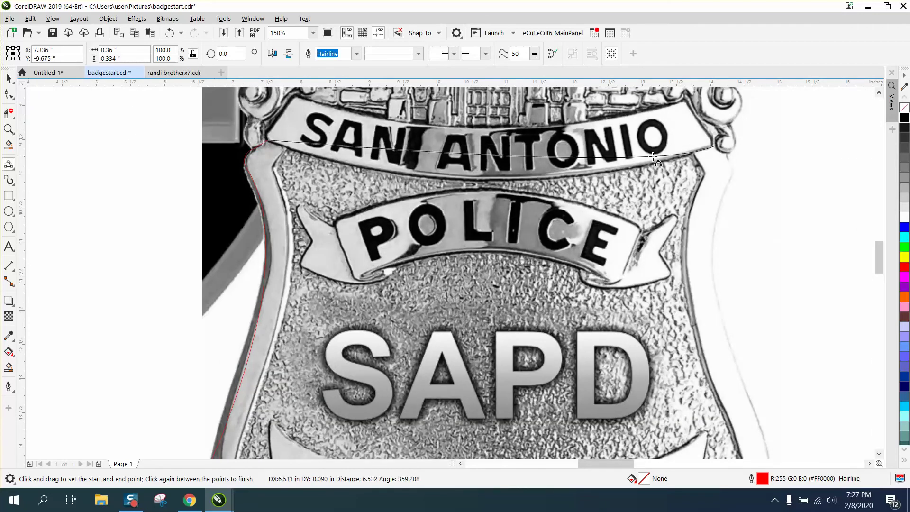
pyautogui.click(493, 181)
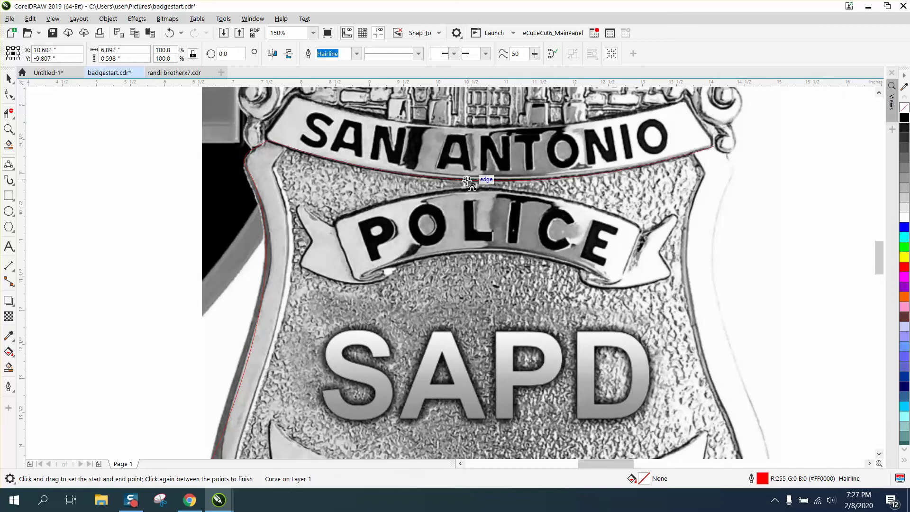
pyautogui.scroll(-2, 493, 181)
# - Nudge the badge photo left and mirror a copy of the traced half into a full shield
pyautogui.click(8, 78)
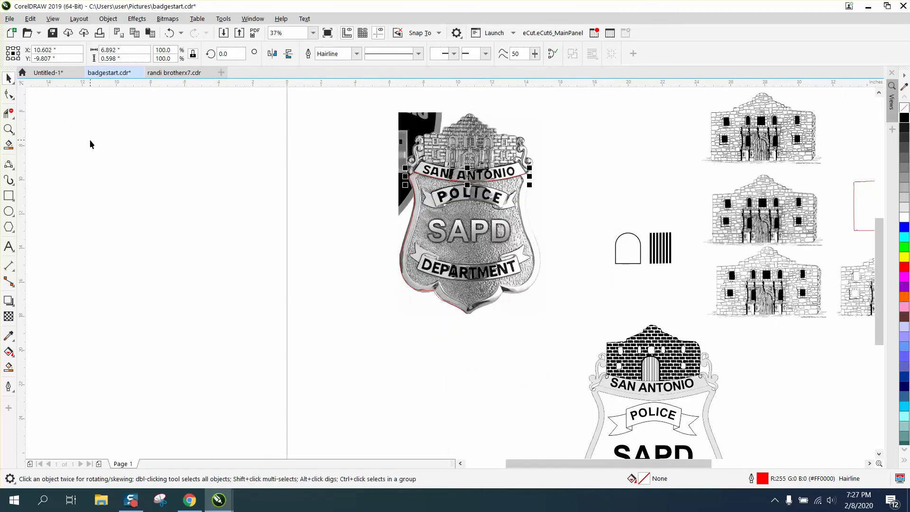
pyautogui.click(470, 144)
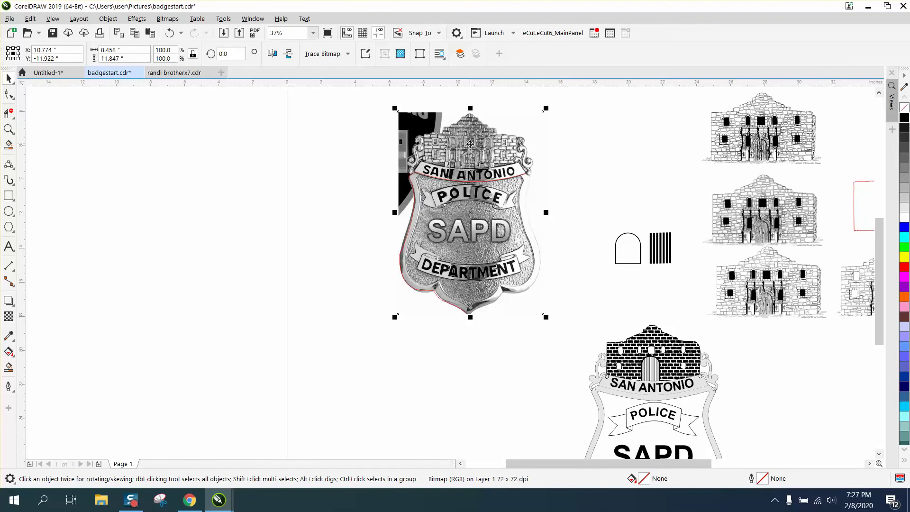
pyautogui.press('Left')
pyautogui.press('Left')
pyautogui.press('Left')
pyautogui.press('Left')
pyautogui.press('Left')
pyautogui.press('Left')
pyautogui.press('Left')
pyautogui.press('Left')
pyautogui.press('Left')
pyautogui.press('Left')
pyautogui.press('Left')
pyautogui.press('Left')
pyautogui.press('Left')
pyautogui.press('Left')
pyautogui.press('Left')
pyautogui.press('Left')
pyautogui.press('Left')
pyautogui.press('Left')
pyautogui.press('Left')
pyautogui.press('Left')
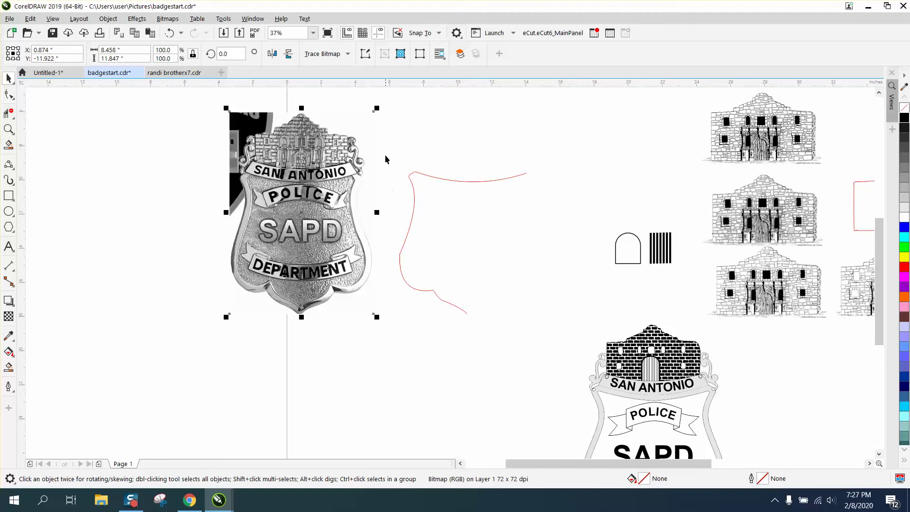
pyautogui.moveTo(385, 155); pyautogui.dragTo(574, 332)
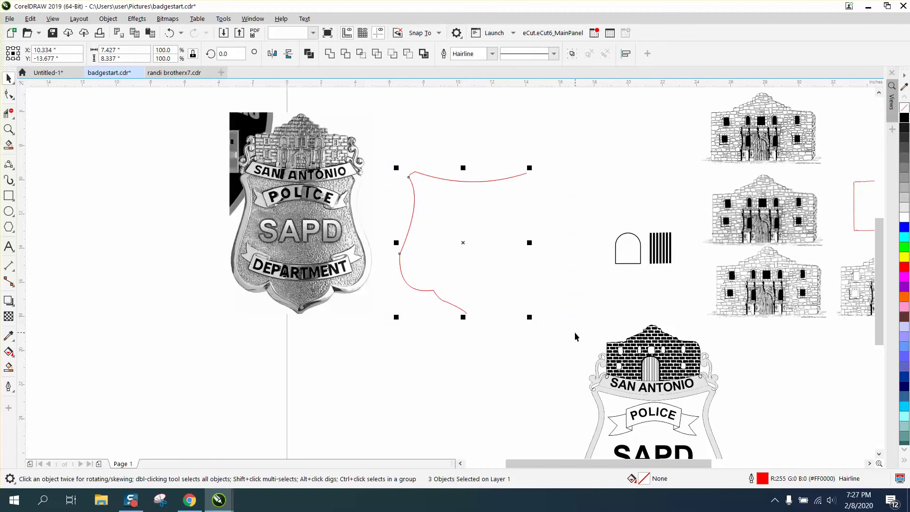
pyautogui.click(274, 54)
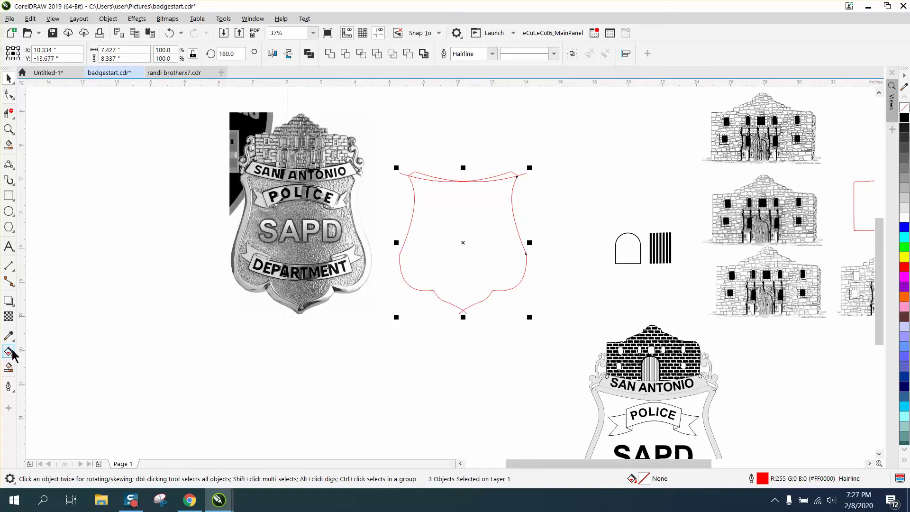
# - Try a Smart Fill inside the shield outline, then undo it
pyautogui.click(9, 366)
pyautogui.click(443, 232)
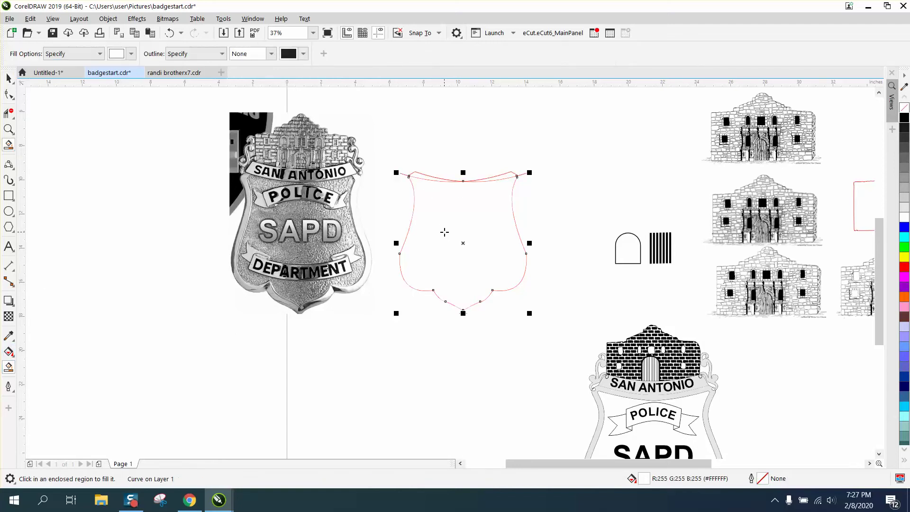
pyautogui.click(171, 34)
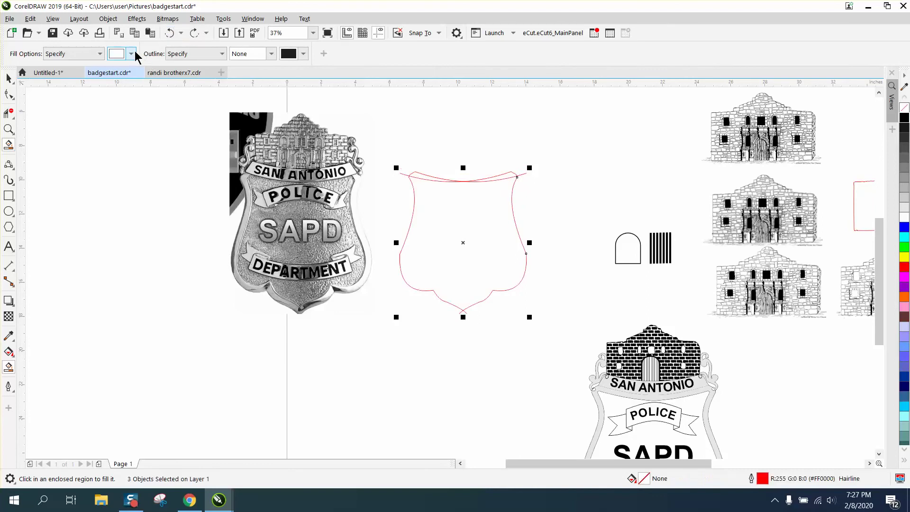
# - Set the Smart Fill colour to black from the RGB Palette
pyautogui.click(131, 53)
pyautogui.click(132, 53)
pyautogui.click(131, 53)
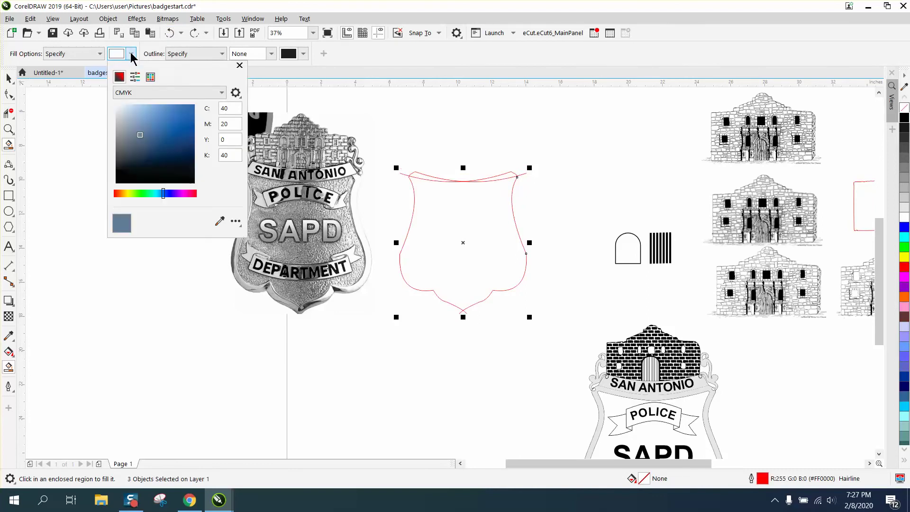
pyautogui.click(223, 93)
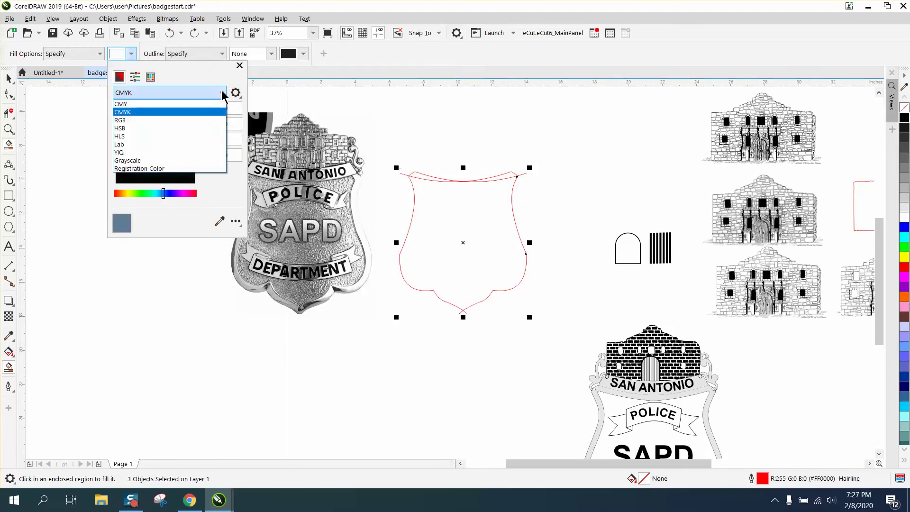
pyautogui.click(125, 120)
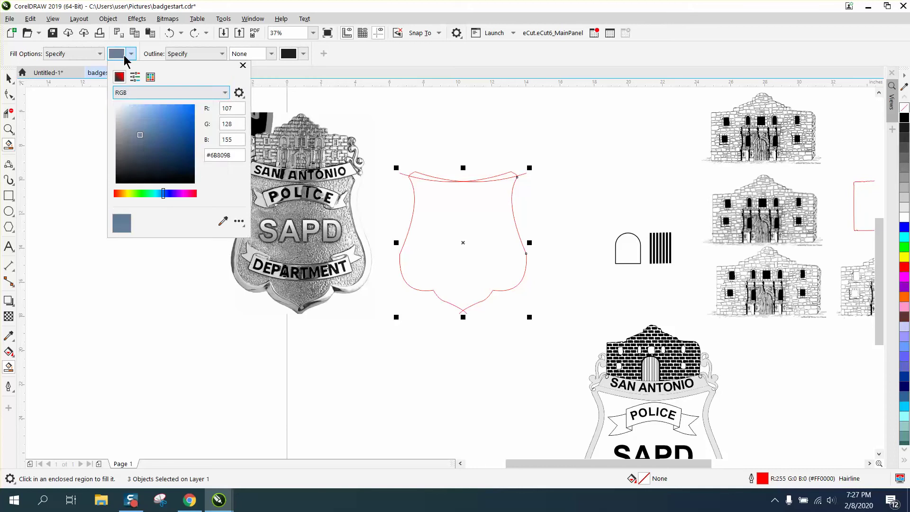
pyautogui.click(150, 77)
pyautogui.click(226, 92)
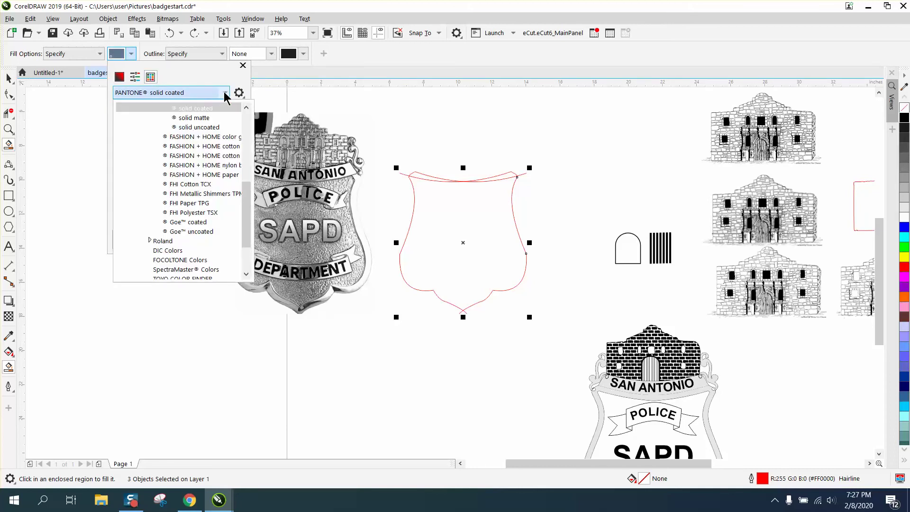
pyautogui.scroll(-1, 191, 256)
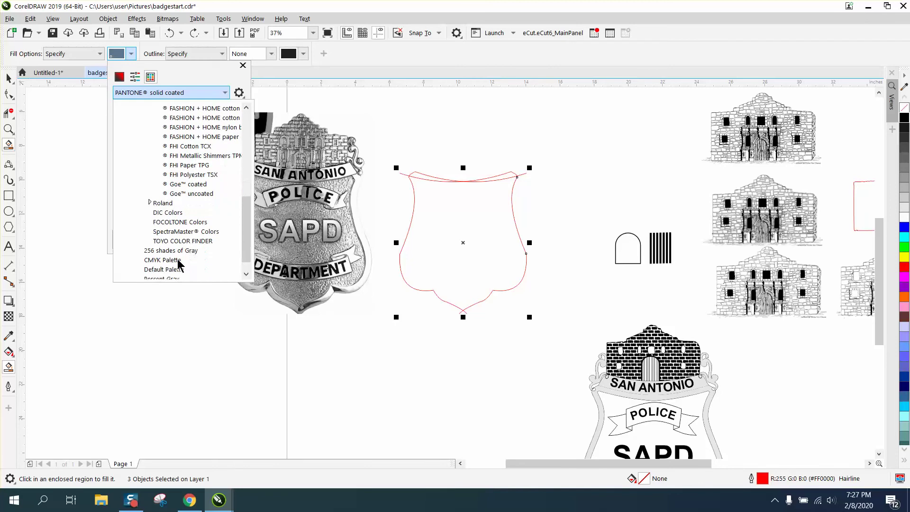
pyautogui.scroll(-1, 175, 253)
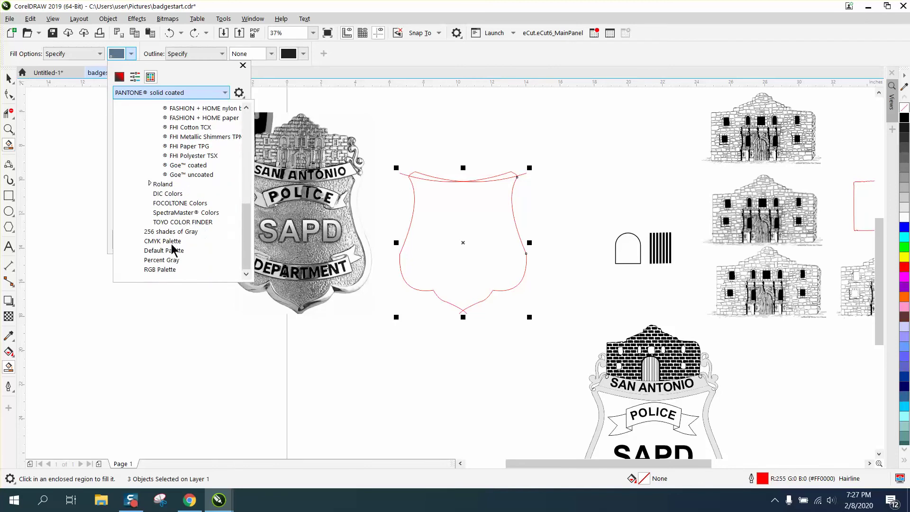
pyautogui.click(172, 269)
pyautogui.click(239, 110)
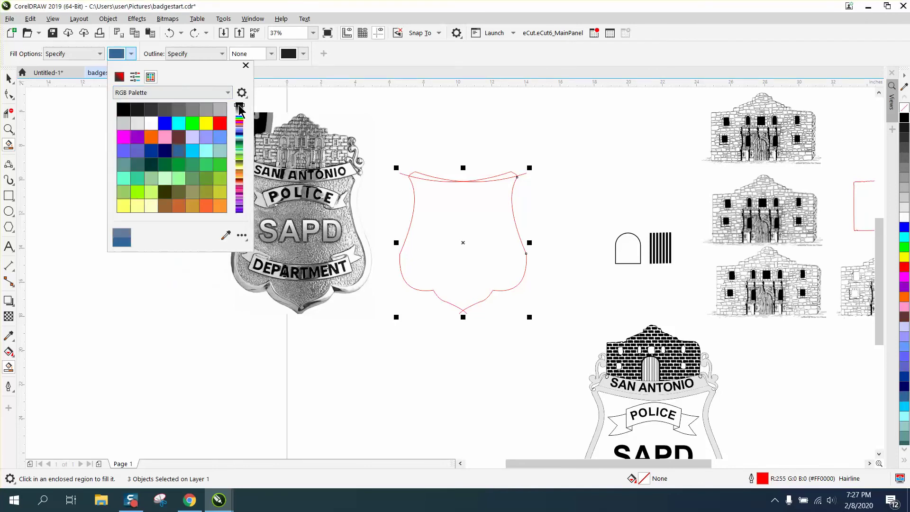
pyautogui.click(123, 110)
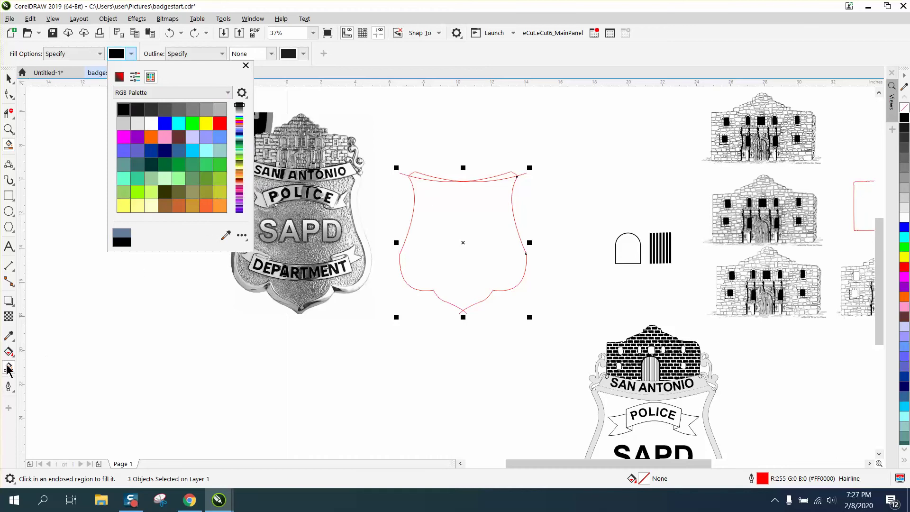
pyautogui.press('Escape')
# - Smart-fill the shield interior black and nudge the new shape left
pyautogui.click(474, 231)
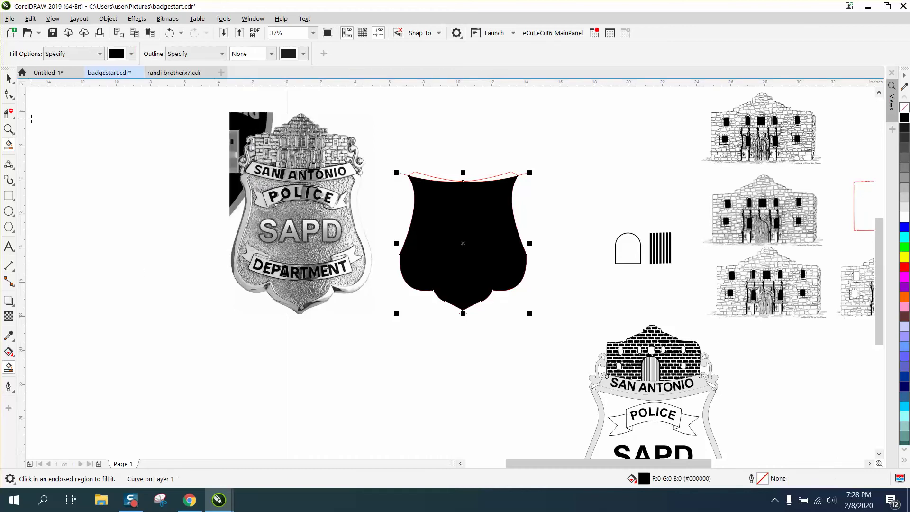
pyautogui.click(10, 80)
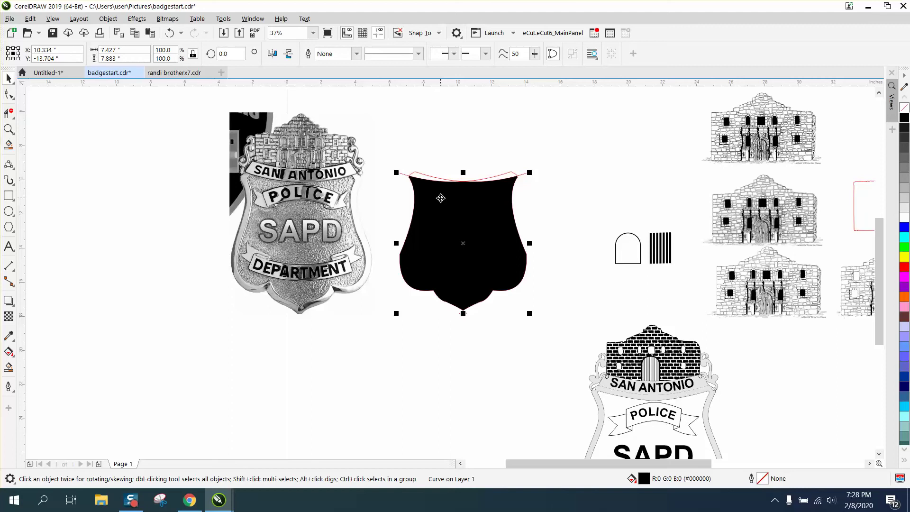
pyautogui.press('Left')
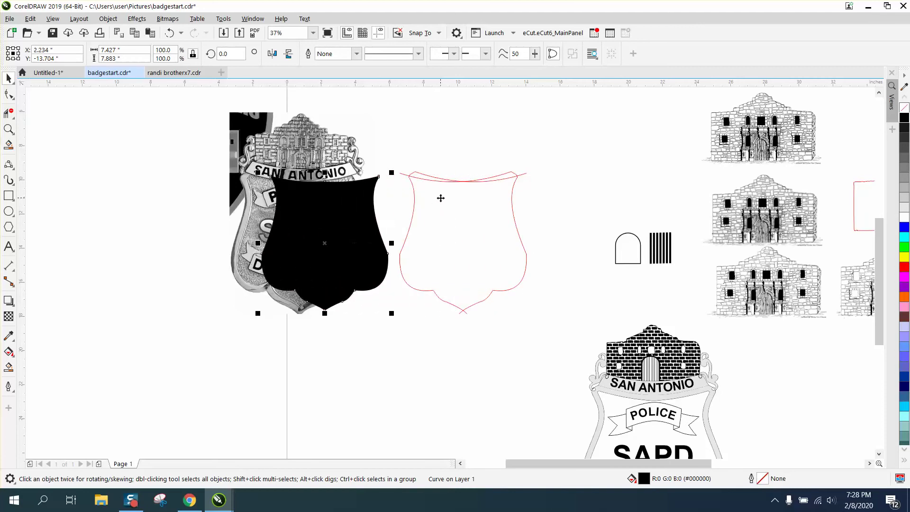
pyautogui.press('Left')
pyautogui.press('Left')
pyautogui.press('Left')
pyautogui.press('Left')
pyautogui.press('Left')
pyautogui.press('Left')
pyautogui.press('Left')
pyautogui.press('Left')
pyautogui.press('Left')
pyautogui.press('Left')
pyautogui.press('Left')
pyautogui.press('Left')
pyautogui.press('Left')
pyautogui.press('Left')
pyautogui.press('Left')
pyautogui.press('Left')
pyautogui.press('Left')
pyautogui.press('Left')
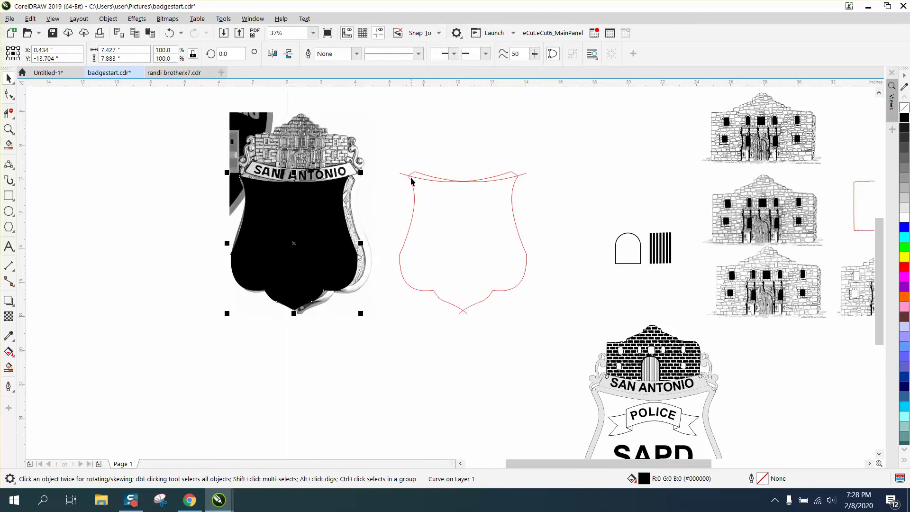
# - Delete the old outline pieces, move the shield back, and make it unfilled with red outline
pyautogui.moveTo(394, 155); pyautogui.dragTo(567, 334)
pyautogui.press('Delete')
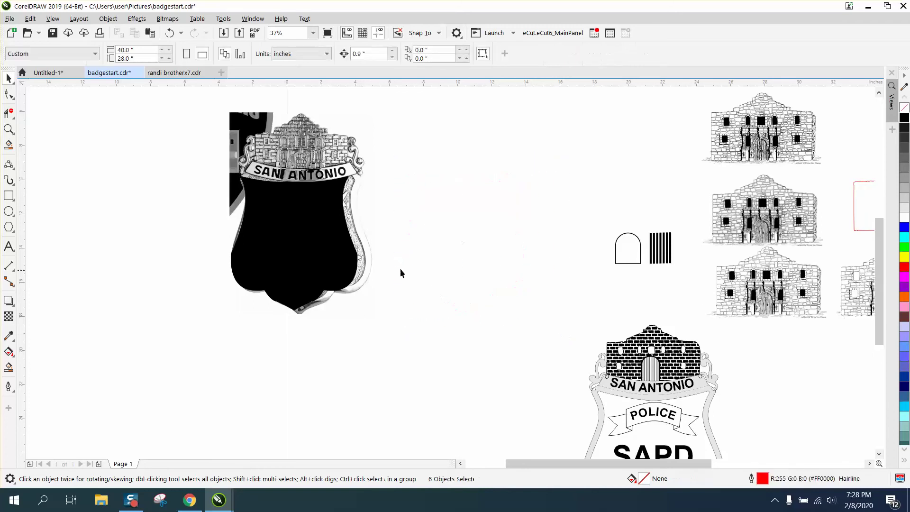
pyautogui.click(334, 247)
pyautogui.press('Right')
pyautogui.press('Right')
pyautogui.press('Right')
pyautogui.press('Right')
pyautogui.press('Right')
pyautogui.press('Right')
pyautogui.press('Right')
pyautogui.press('Right')
pyautogui.press('Right')
pyautogui.press('Right')
pyautogui.press('Right')
pyautogui.press('Right')
pyautogui.press('Right')
pyautogui.press('Right')
pyautogui.press('Right')
pyautogui.press('Right')
pyautogui.press('Right')
pyautogui.press('Right')
pyautogui.press('Right')
pyautogui.press('Right')
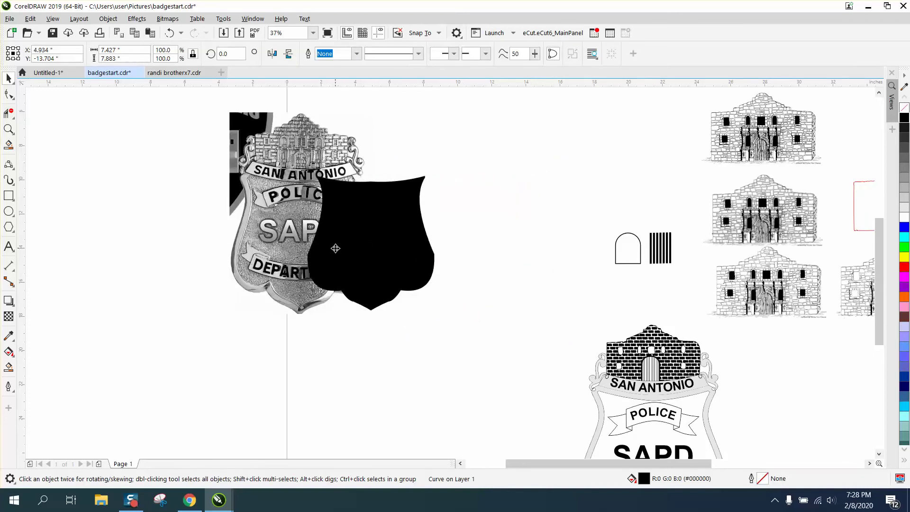
pyautogui.click(904, 108)
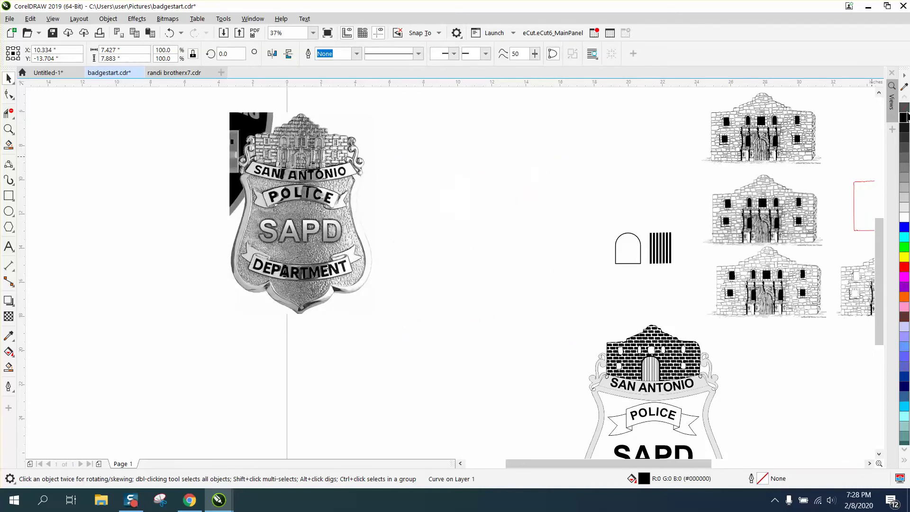
pyautogui.rightClick(905, 267)
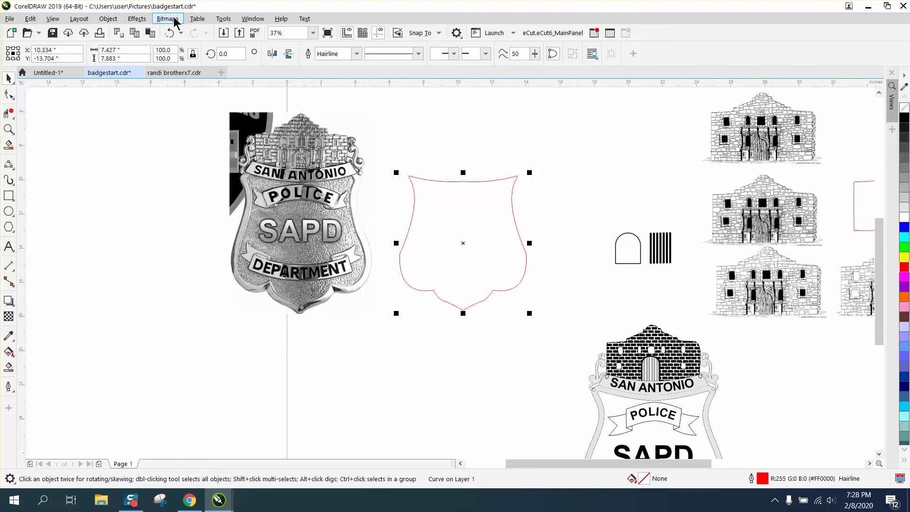
# - Open Effects > Contour and apply an initial contour to the shield
pyautogui.click(137, 19)
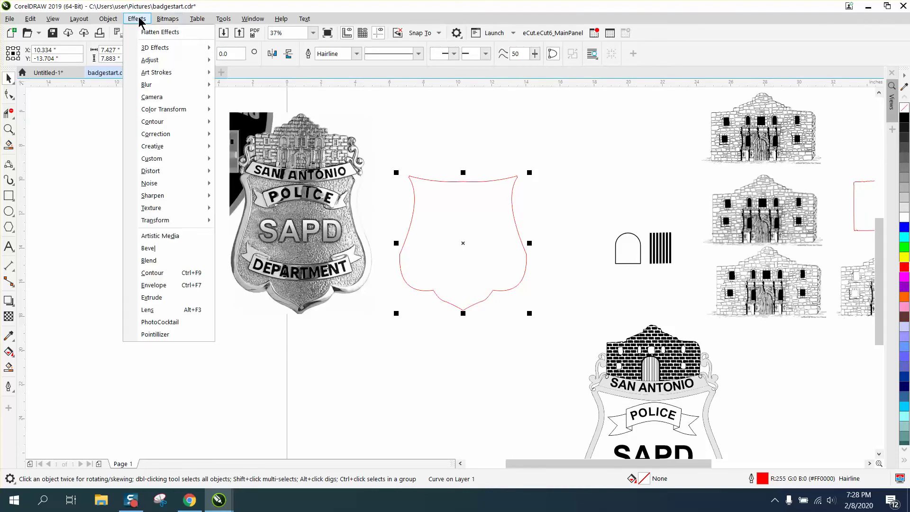
pyautogui.click(163, 273)
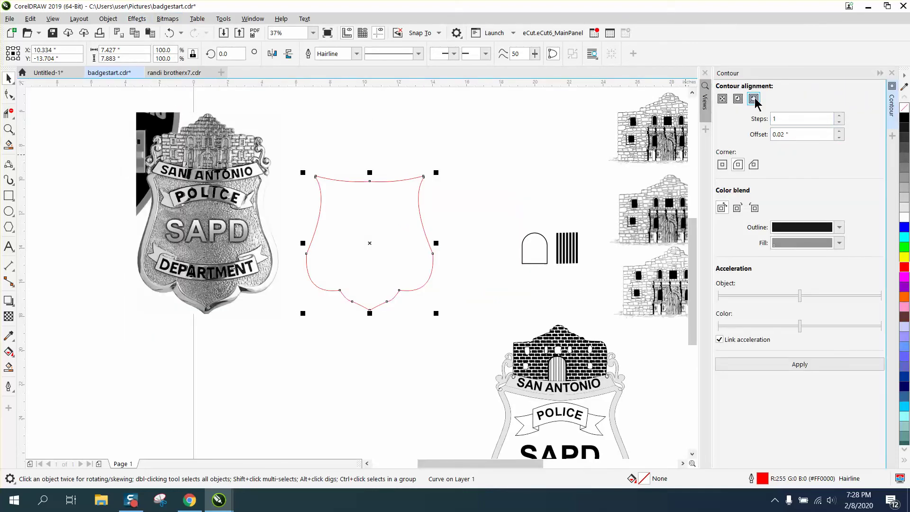
pyautogui.moveTo(804, 134); pyautogui.dragTo(761, 142)
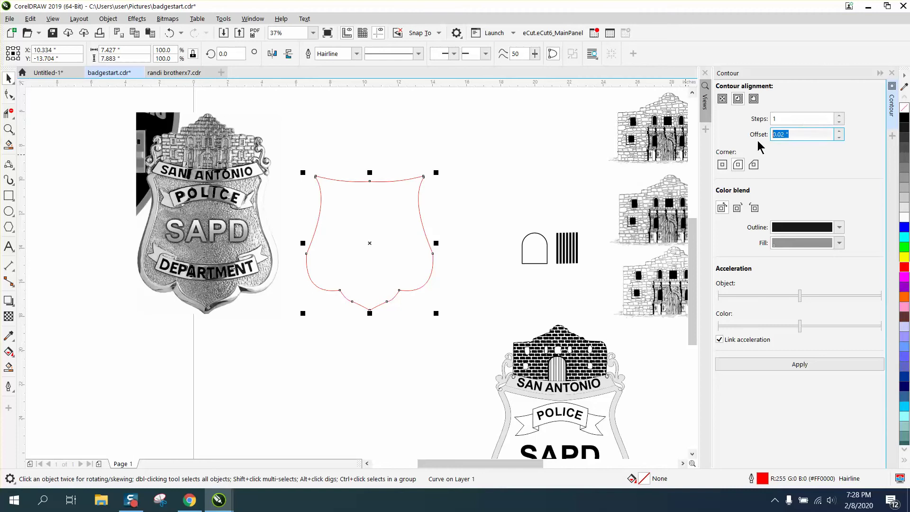
pyautogui.press('BackSpace')
pyautogui.click(805, 365)
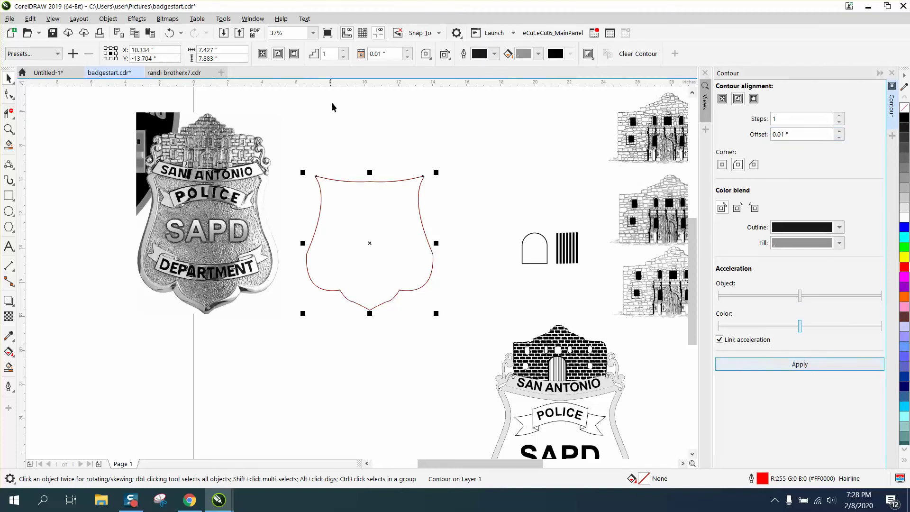
# - Re-apply the contour at 0.125 inch offset, then finally at 0.25 inch
pyautogui.moveTo(805, 135); pyautogui.dragTo(758, 134)
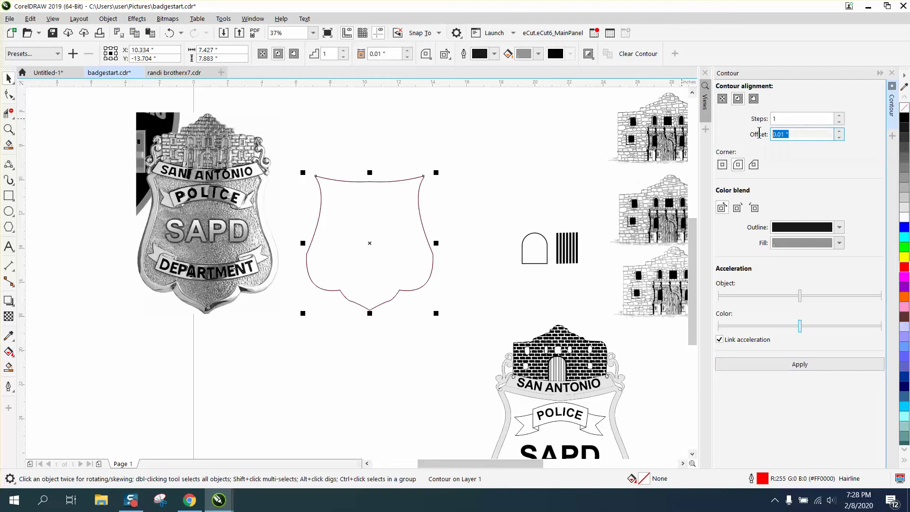
pyautogui.press('BackSpace')
pyautogui.moveTo(809, 134); pyautogui.dragTo(730, 142)
pyautogui.write('.125')
pyautogui.click(807, 365)
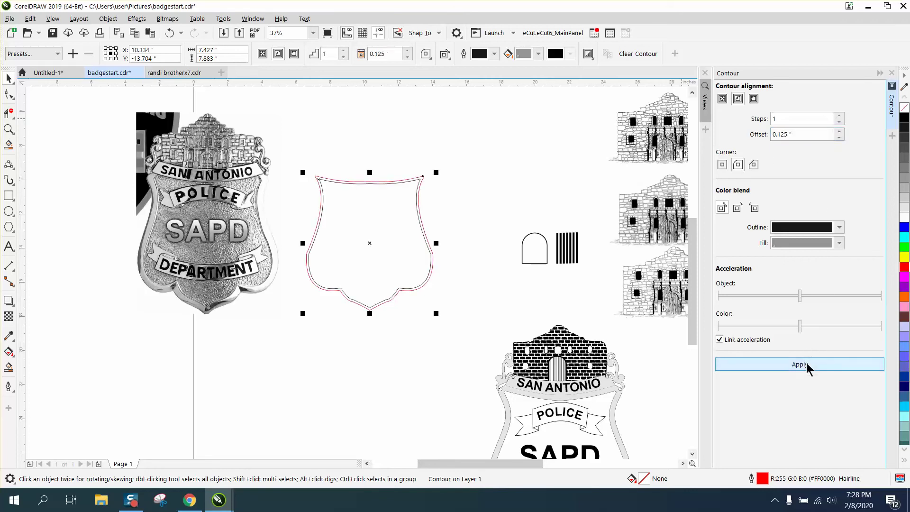
pyautogui.moveTo(808, 135); pyautogui.dragTo(744, 144)
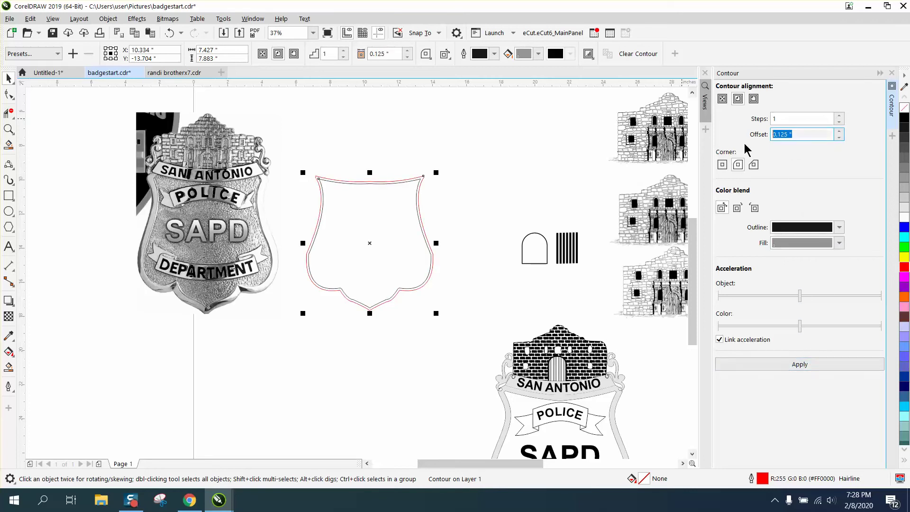
pyautogui.write('.25')
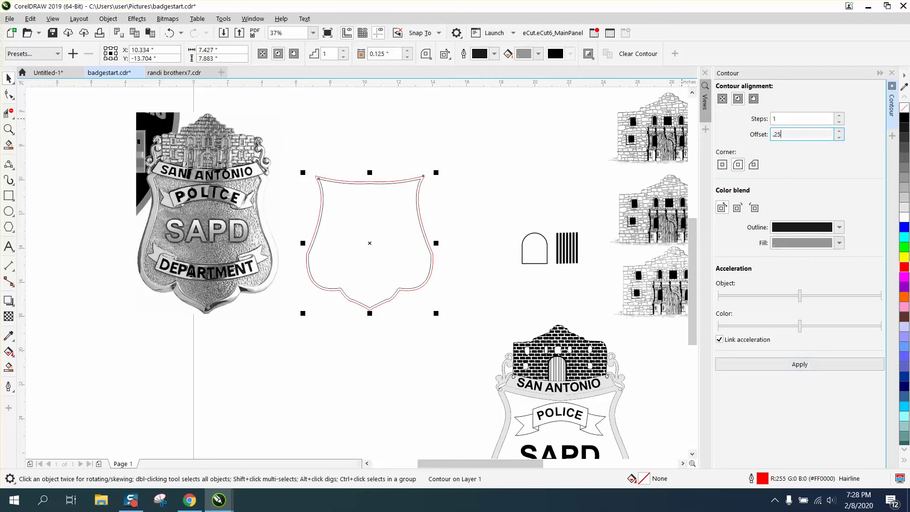
pyautogui.click(796, 366)
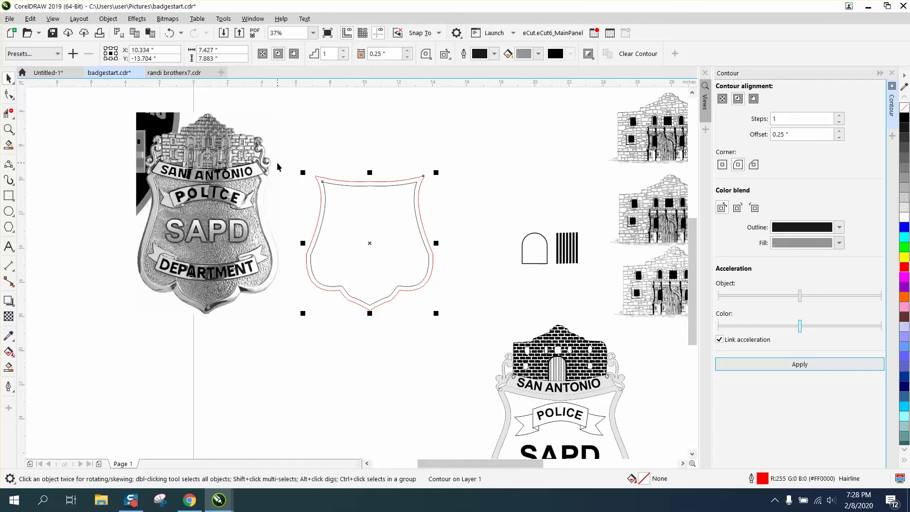
pyautogui.scroll(-2, 274, 162)
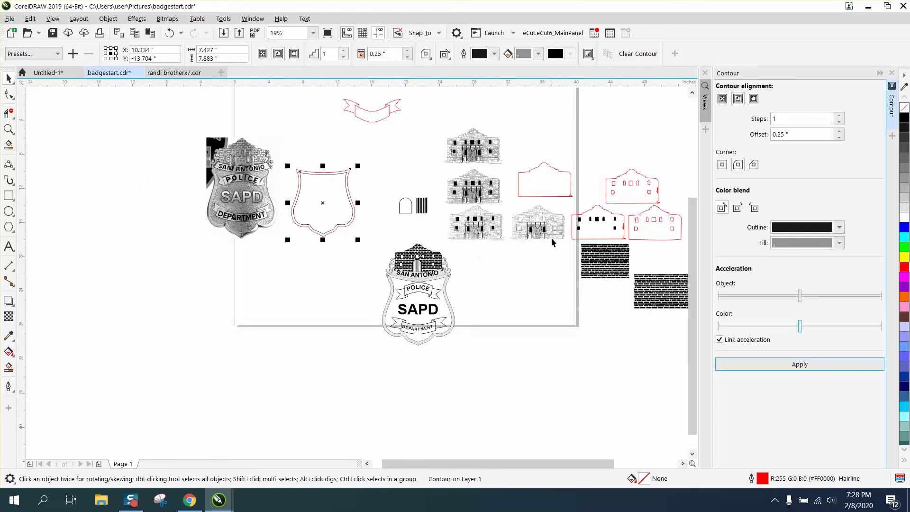
pyautogui.scroll(-1, 556, 249)
pyautogui.moveTo(623, 244); pyautogui.dragTo(433, 199)
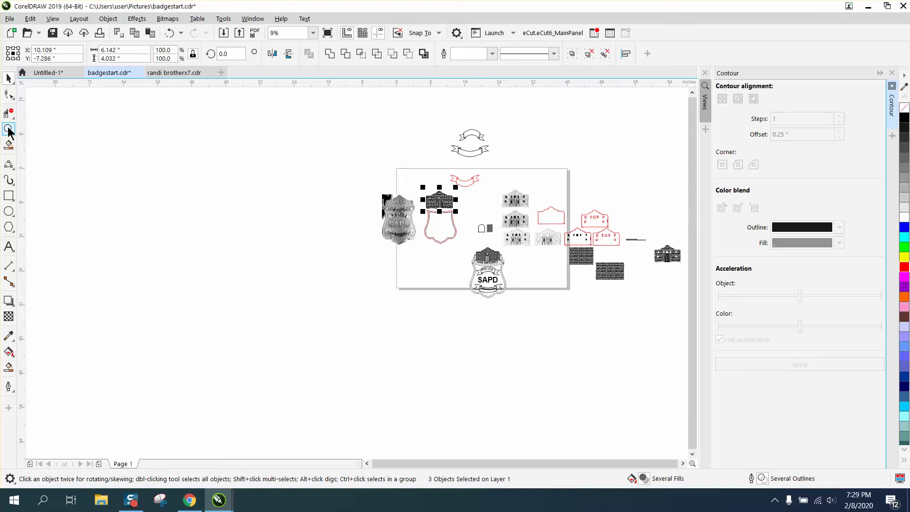
pyautogui.click(9, 128)
pyautogui.moveTo(411, 177); pyautogui.dragTo(498, 249)
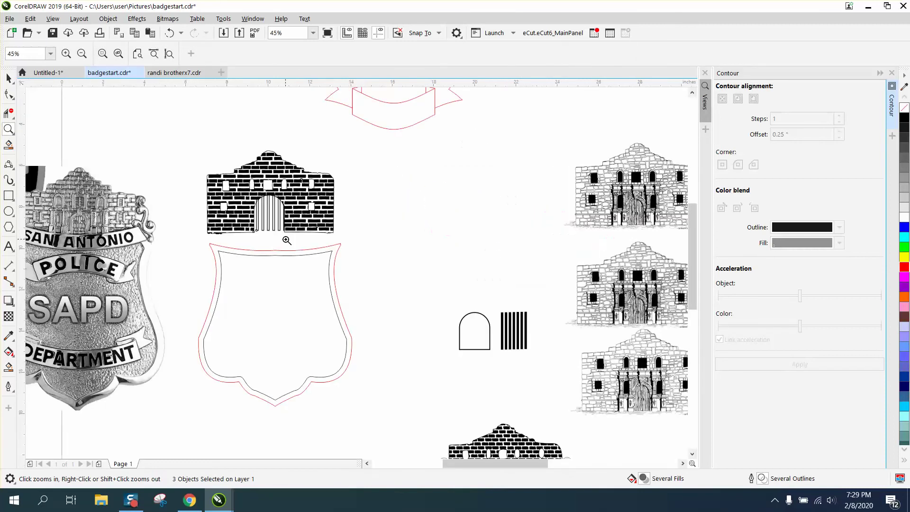
pyautogui.scroll(-2, 286, 242)
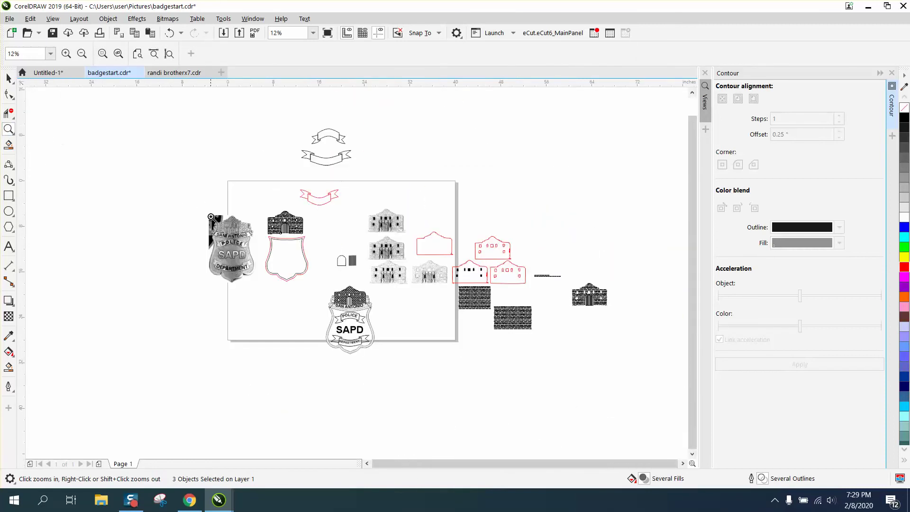
pyautogui.moveTo(210, 219); pyautogui.dragTo(298, 277)
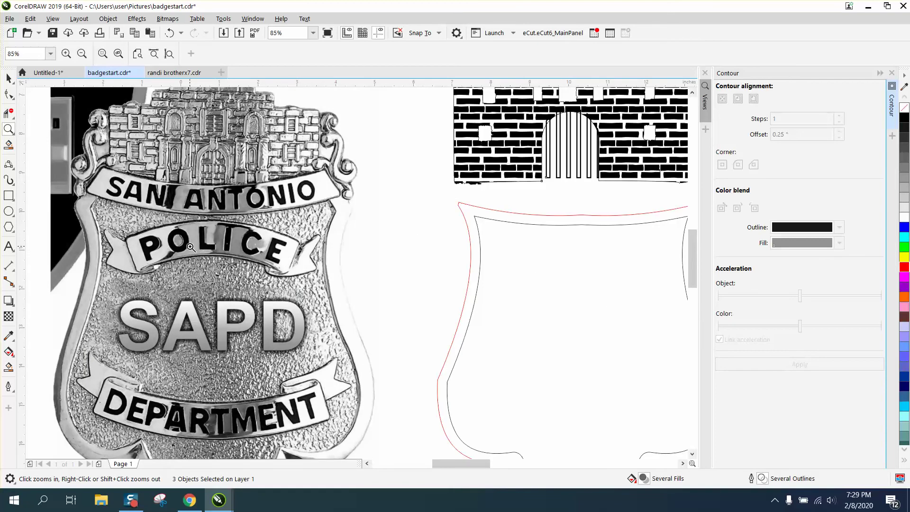
pyautogui.scroll(-2, 186, 242)
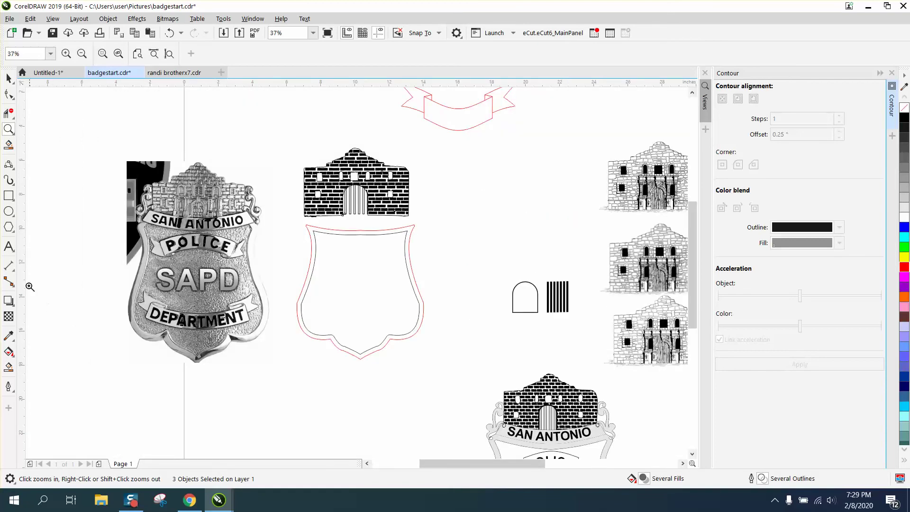
# - Draw a banner shape from Common Shapes near the top left of the canvas
pyautogui.click(14, 232)
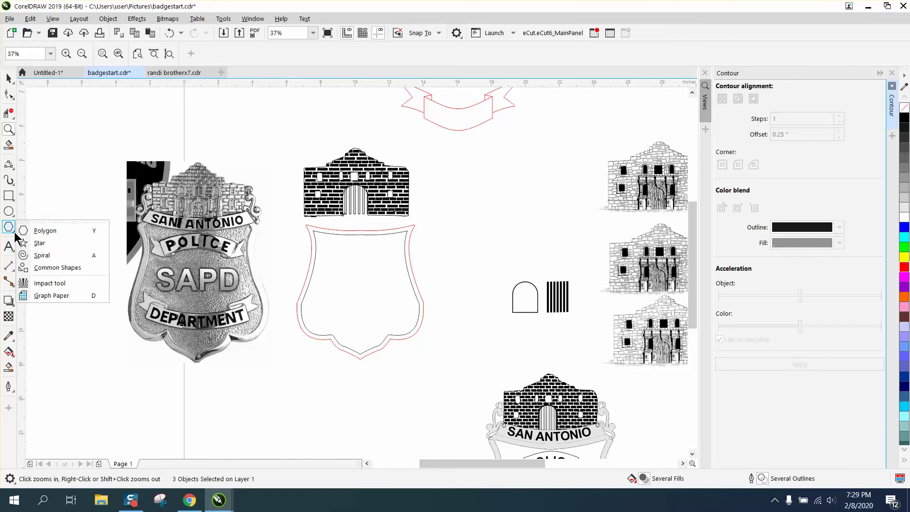
pyautogui.click(52, 267)
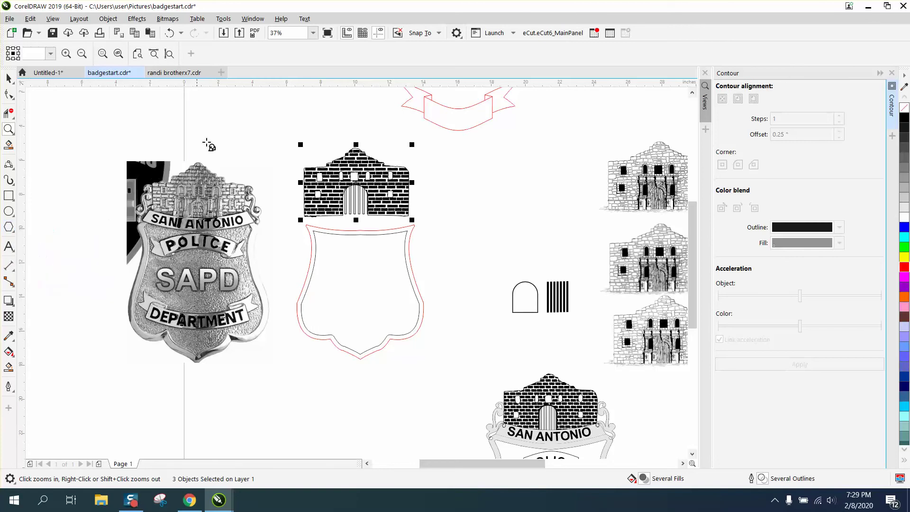
pyautogui.click(314, 58)
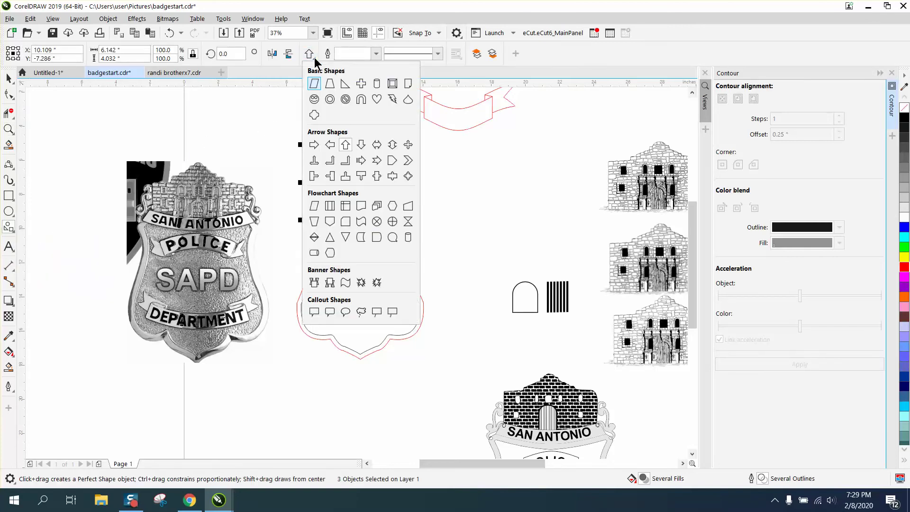
pyautogui.click(314, 282)
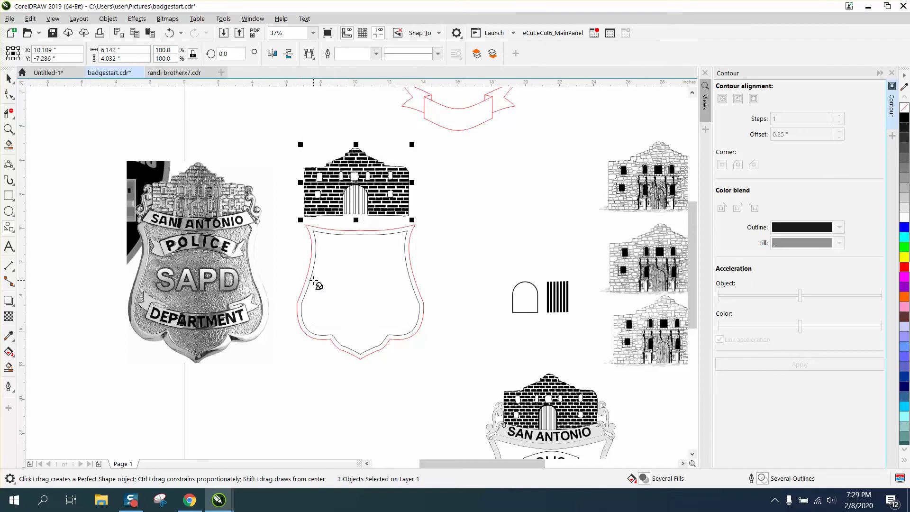
pyautogui.moveTo(313, 107); pyautogui.dragTo(184, 140)
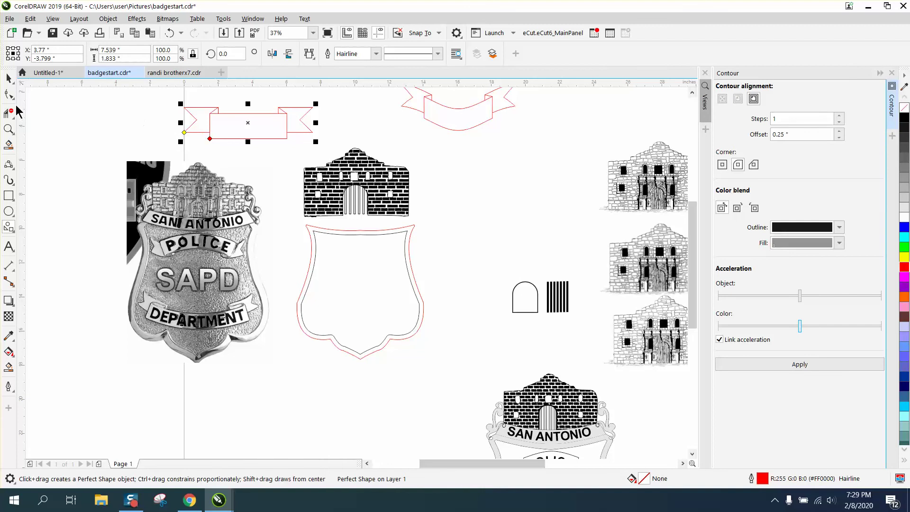
pyautogui.click(9, 129)
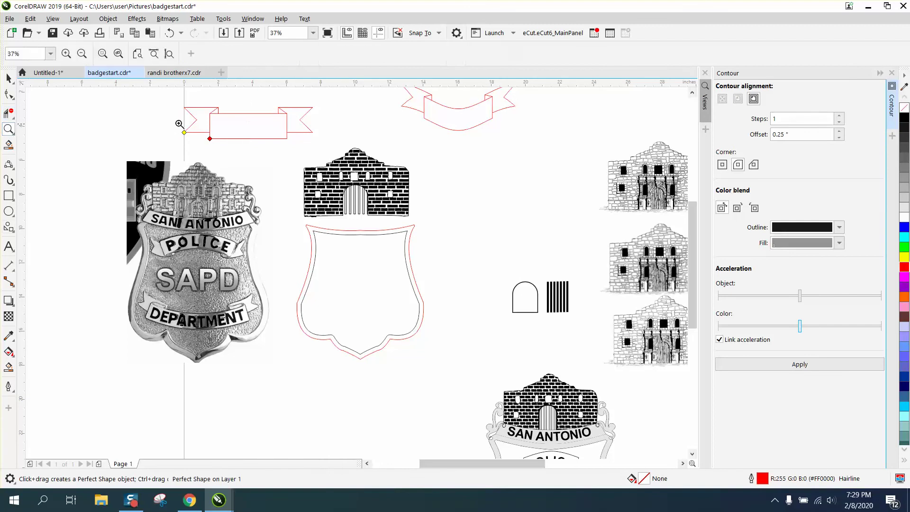
# - Move the new banner down to just below the badge photo's bottom point
pyautogui.click(8, 79)
pyautogui.click(241, 131)
pyautogui.moveTo(251, 123); pyautogui.dragTo(237, 384)
# - Zoom in and back out on the banner, checking the Object menu without changing anything
pyautogui.click(8, 128)
pyautogui.moveTo(112, 276); pyautogui.dragTo(419, 429)
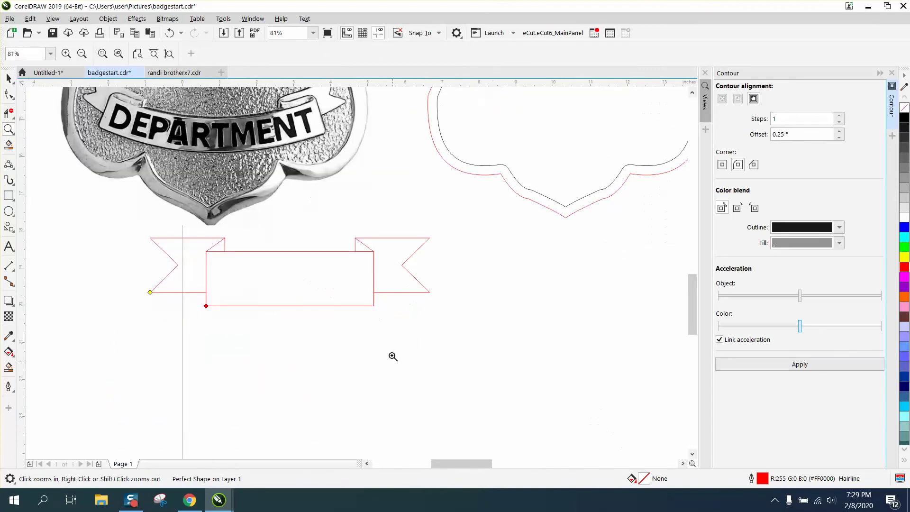
pyautogui.rightClick(382, 310)
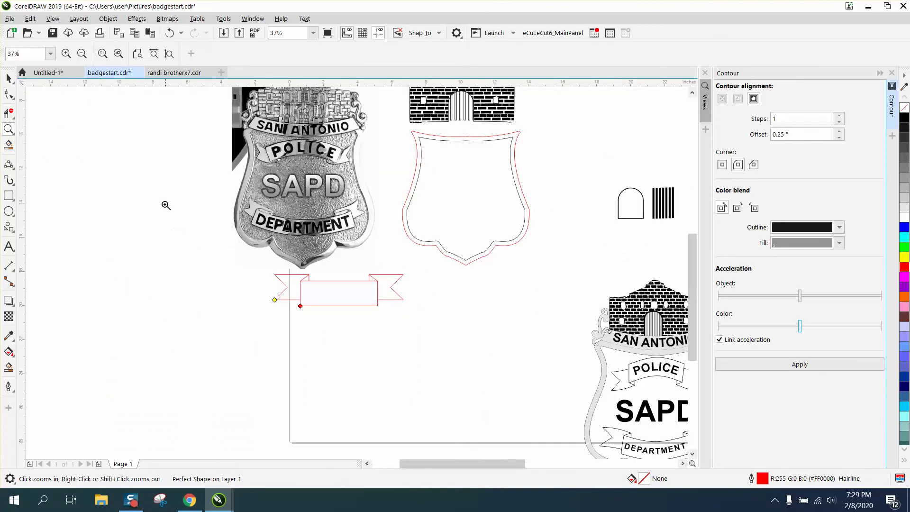
pyautogui.click(108, 18)
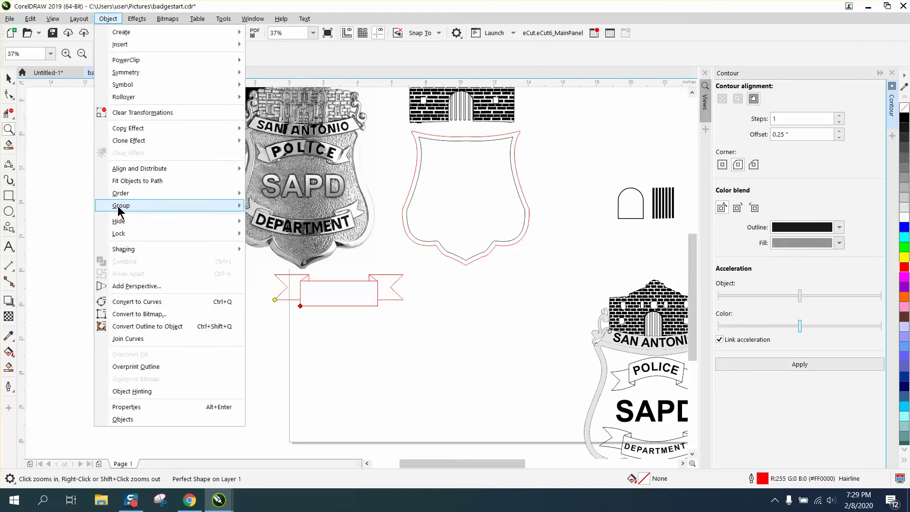
pyautogui.moveTo(121, 207)
pyautogui.click(90, 204)
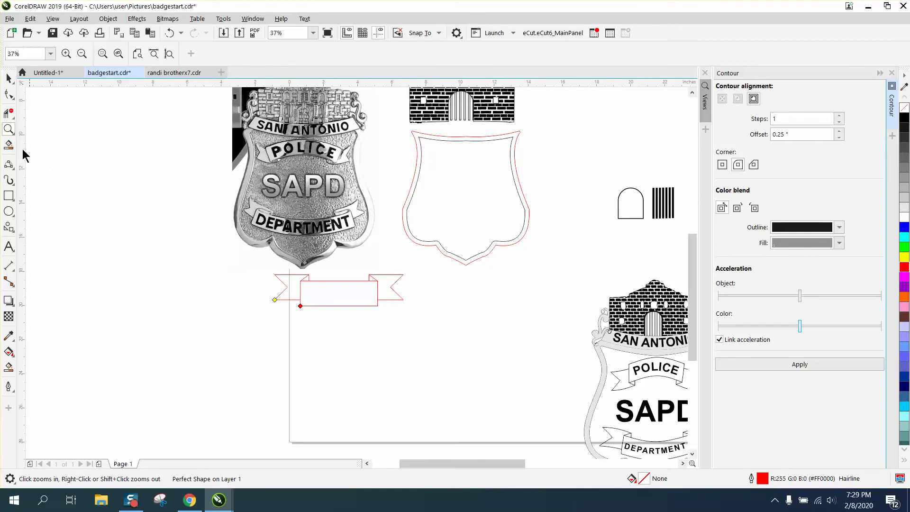
# - Zoom in closer on the banner's middle and return to the Pick tool
pyautogui.click(464, 323)
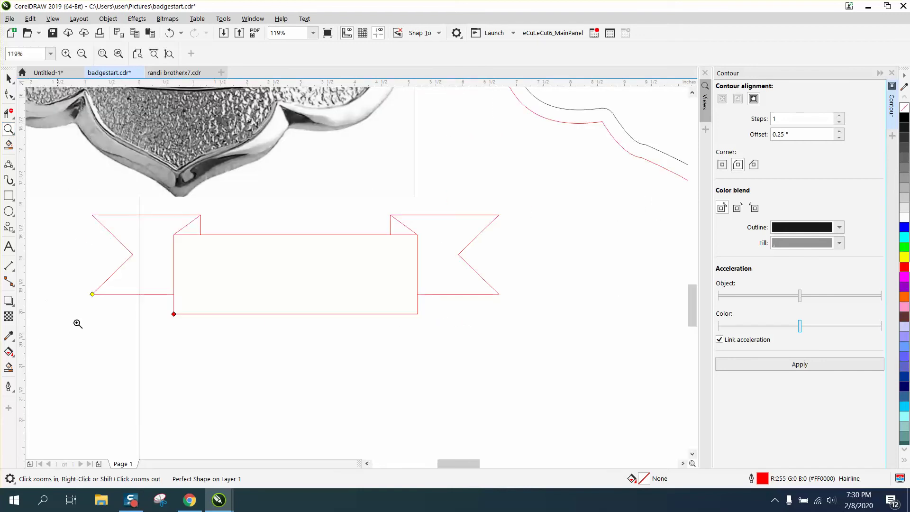
pyautogui.click(13, 85)
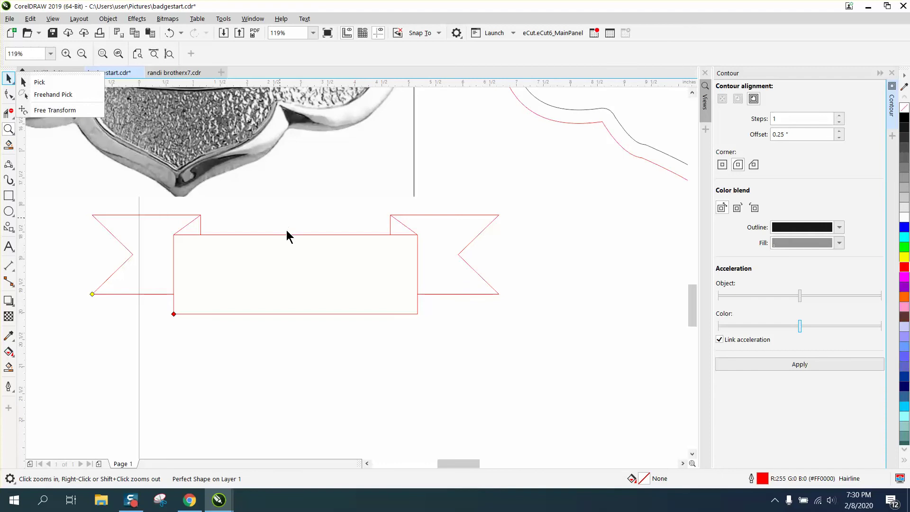
pyautogui.click(287, 236)
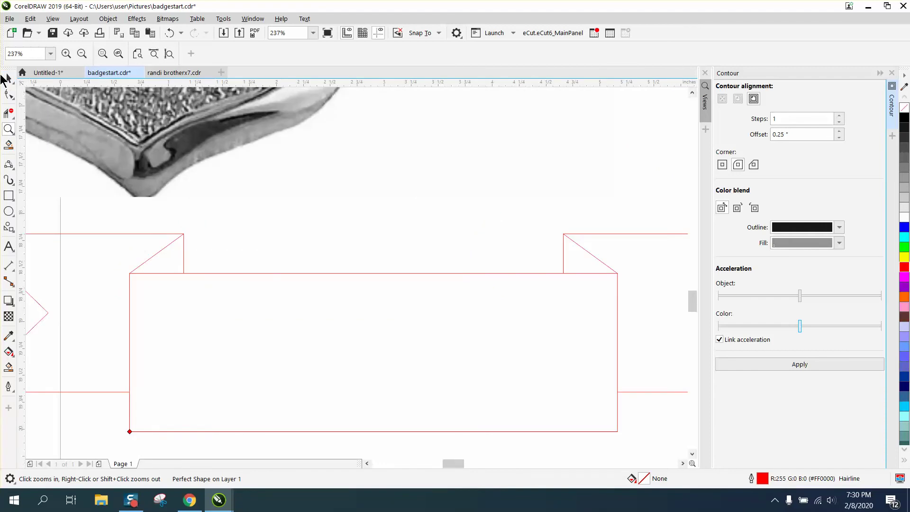
pyautogui.click(9, 78)
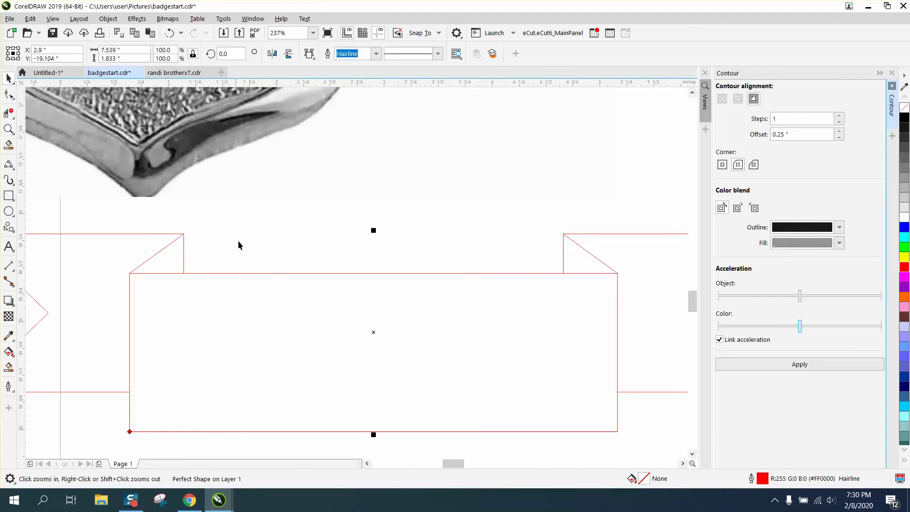
pyautogui.scroll(-2, 266, 253)
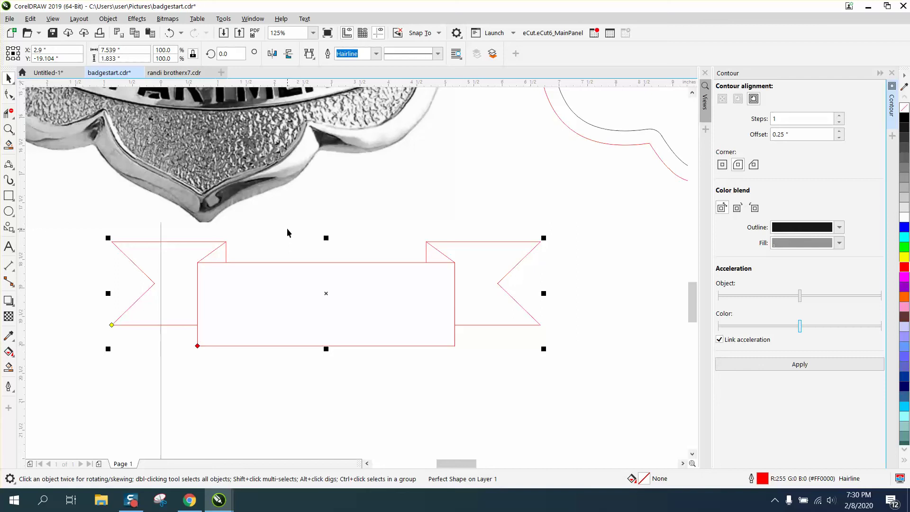
pyautogui.scroll(-2, 286, 229)
# - Set the nudge distance to 2
pyautogui.click(374, 163)
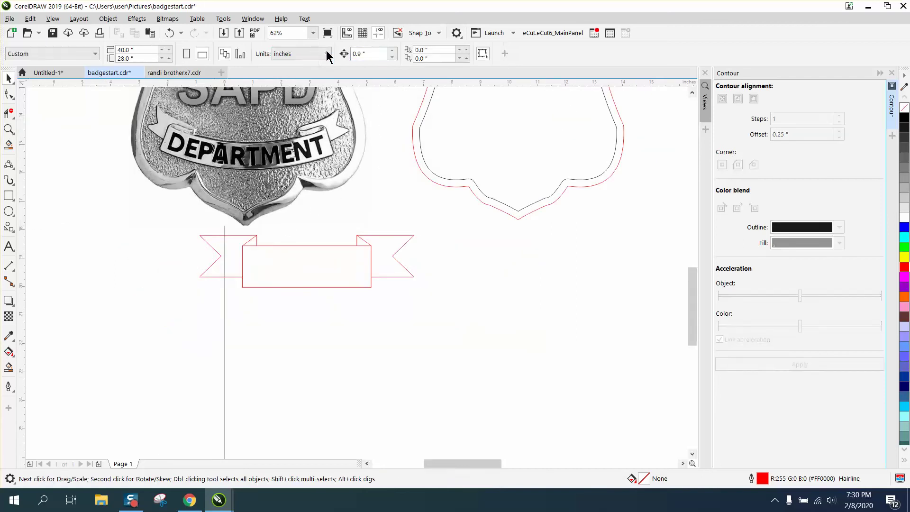
pyautogui.press('Tab')
pyautogui.write('2')
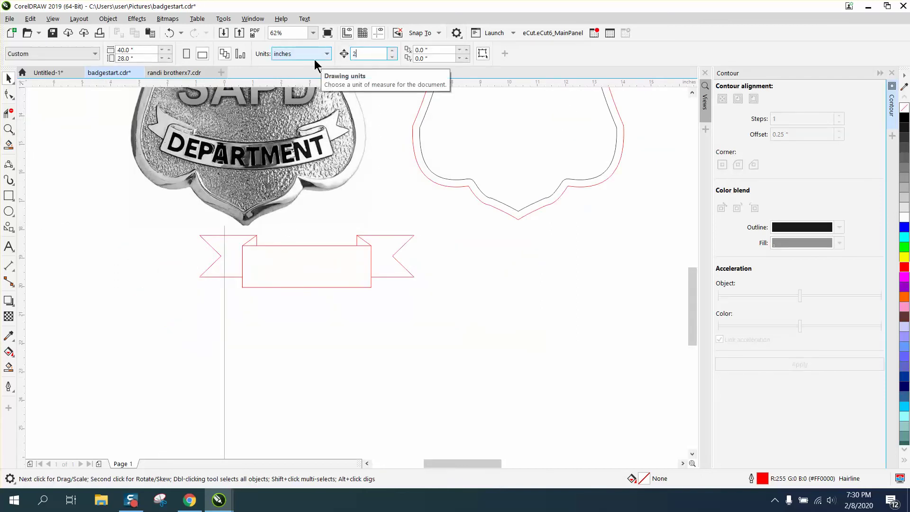
# - Smart Fill the banner's left end, centre panel and right end black, nudging each piece down
pyautogui.click(326, 245)
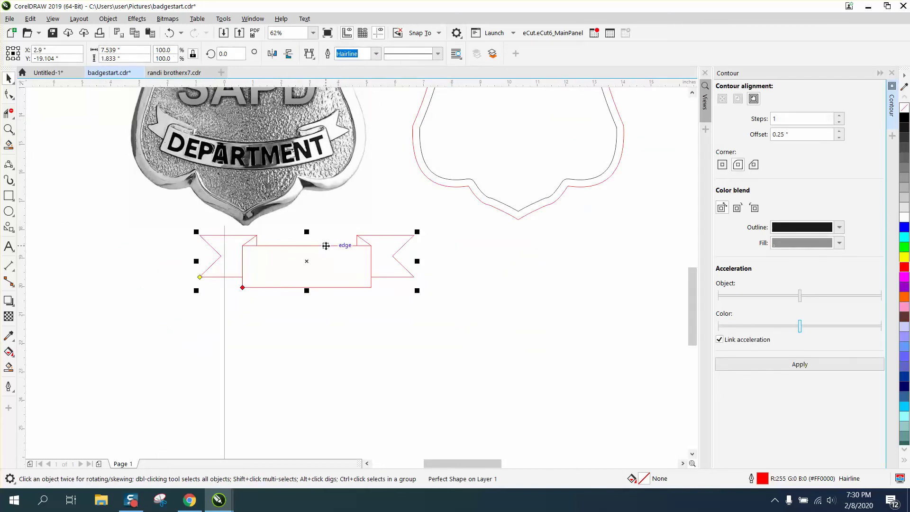
pyautogui.click(8, 367)
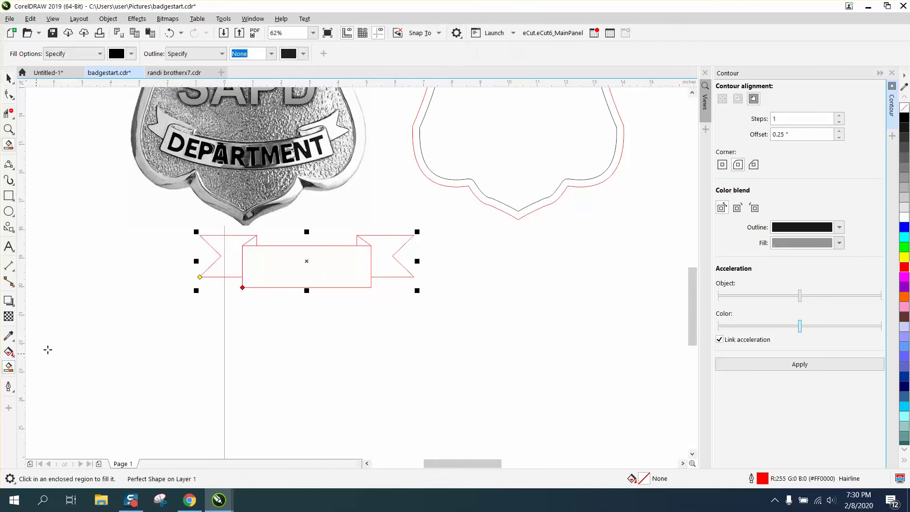
pyautogui.click(231, 269)
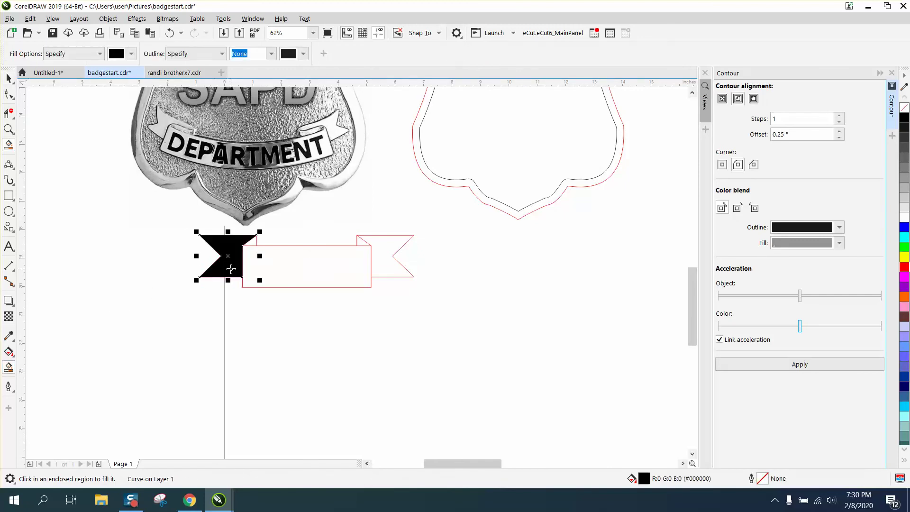
pyautogui.press('Down')
pyautogui.click(329, 260)
pyautogui.press('Down')
pyautogui.click(377, 260)
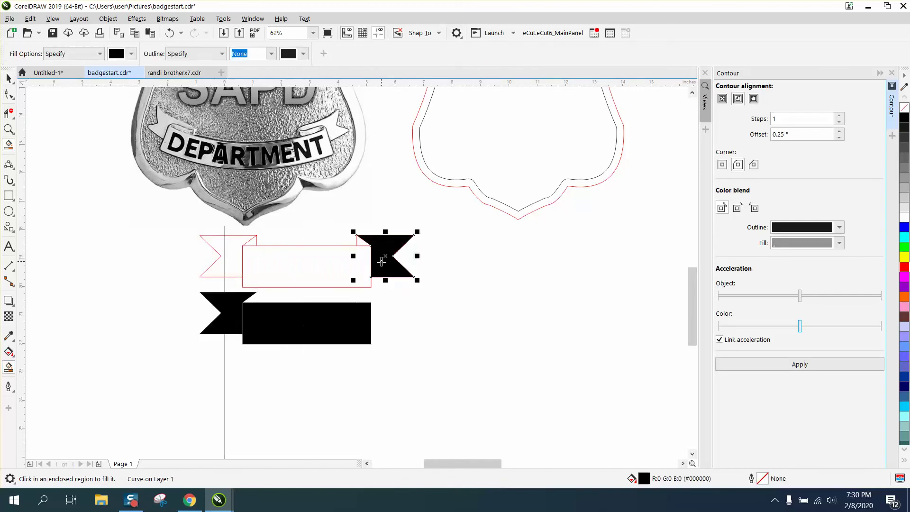
pyautogui.press('Down')
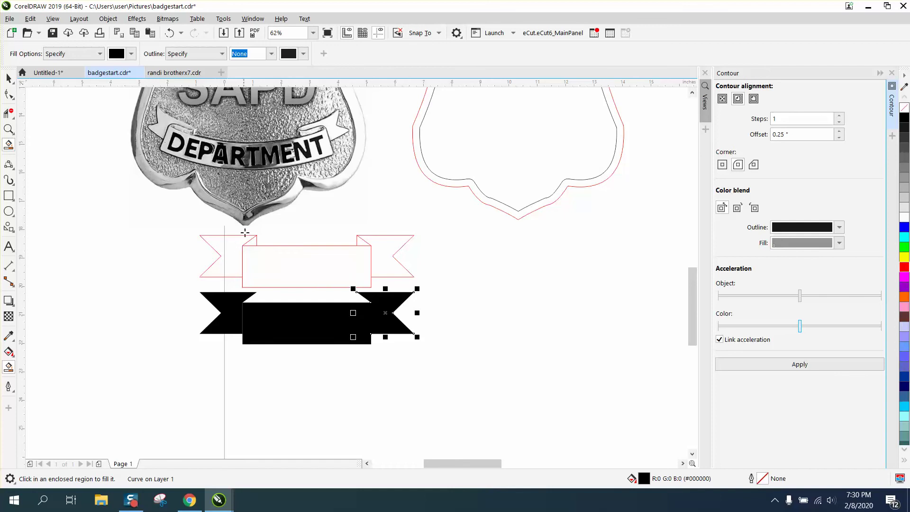
# - Give the three new banner pieces no fill and a red outline
pyautogui.click(8, 79)
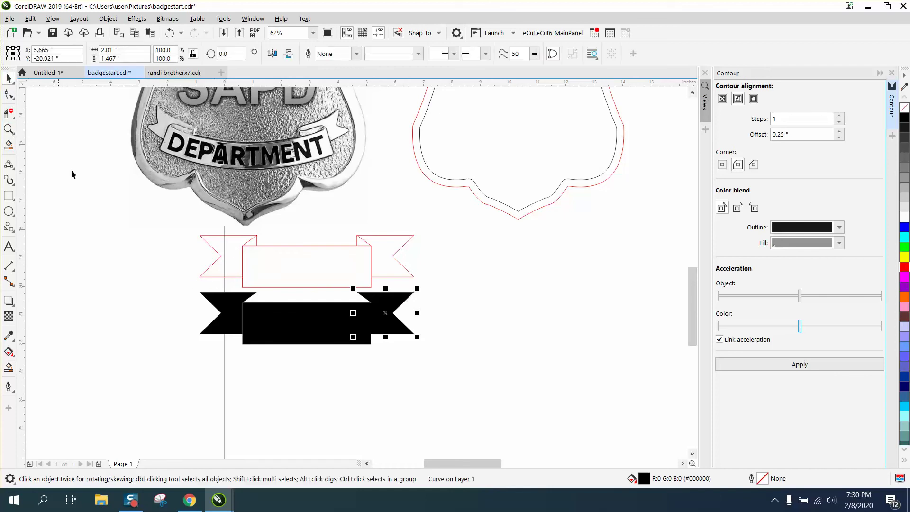
pyautogui.moveTo(166, 278); pyautogui.dragTo(431, 352)
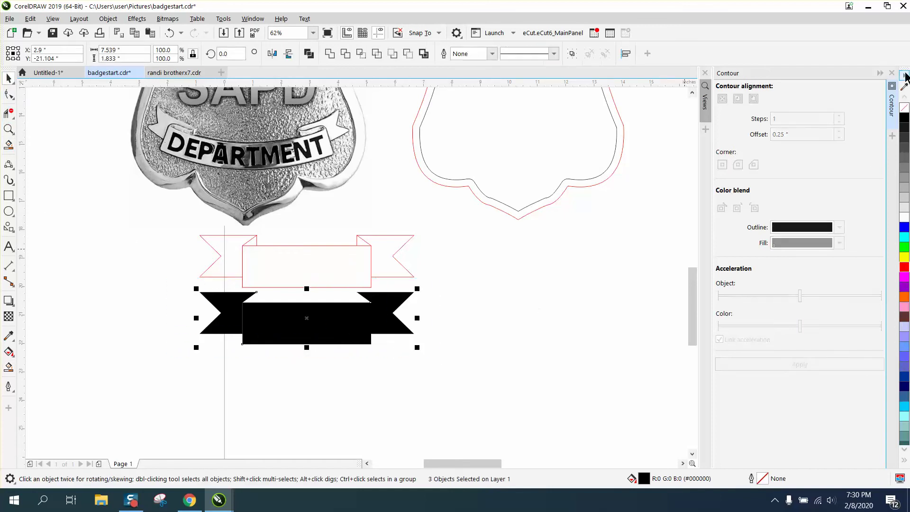
pyautogui.click(904, 106)
pyautogui.rightClick(904, 266)
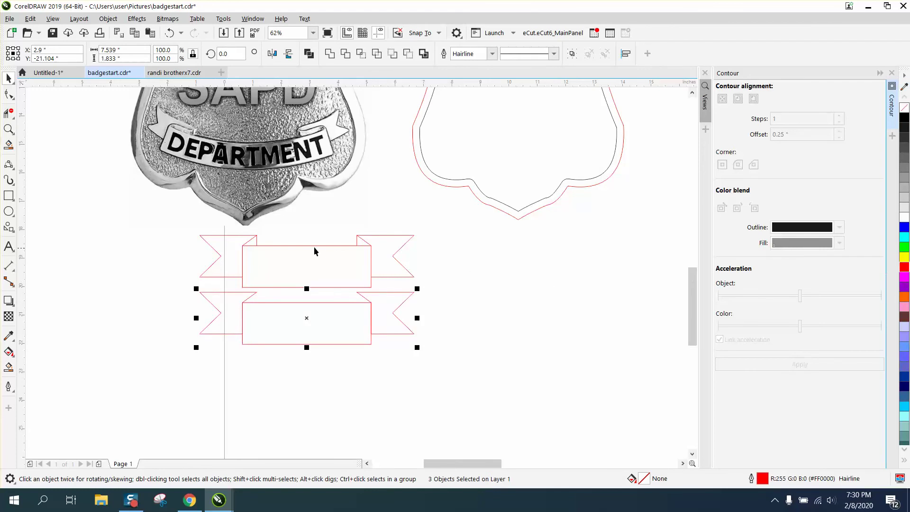
# - Move the original banner right under the shield outline and marquee the copy's pieces
pyautogui.moveTo(314, 247); pyautogui.dragTo(557, 241)
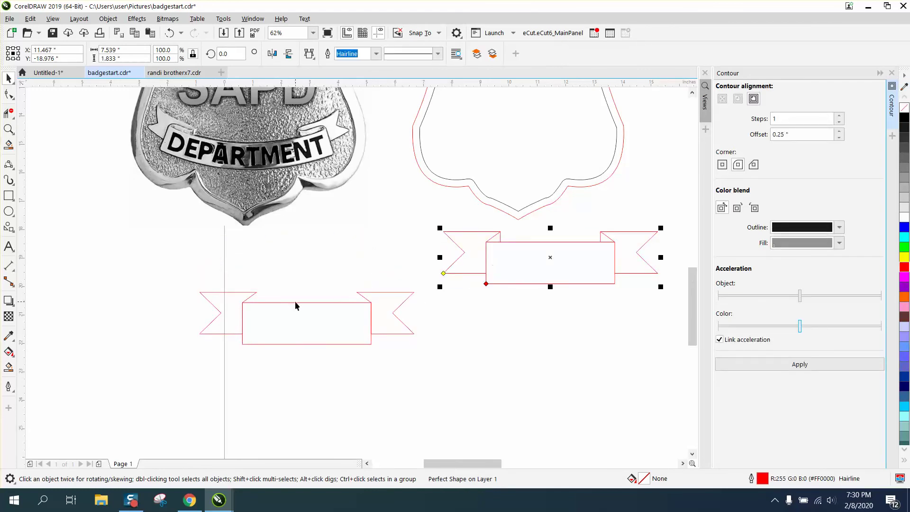
pyautogui.click(266, 302)
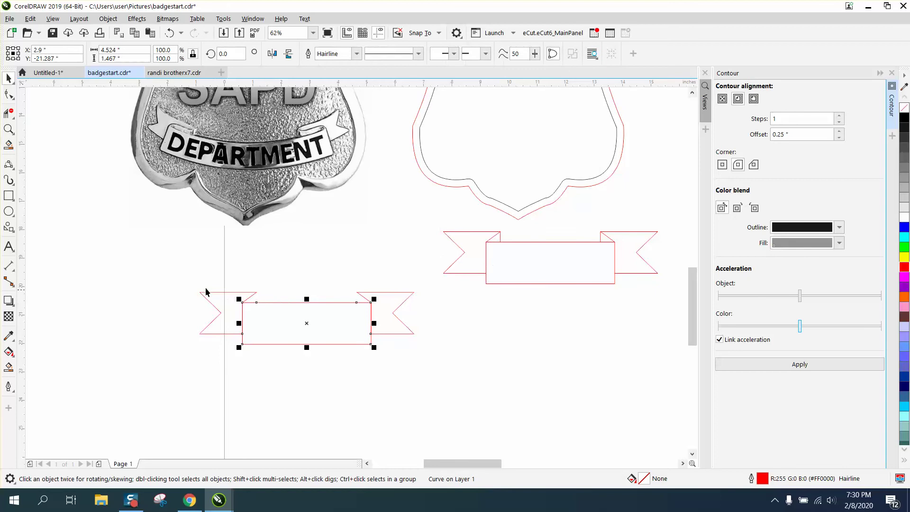
pyautogui.moveTo(181, 273); pyautogui.dragTo(363, 320)
pyautogui.moveTo(445, 358); pyautogui.dragTo(446, 359)
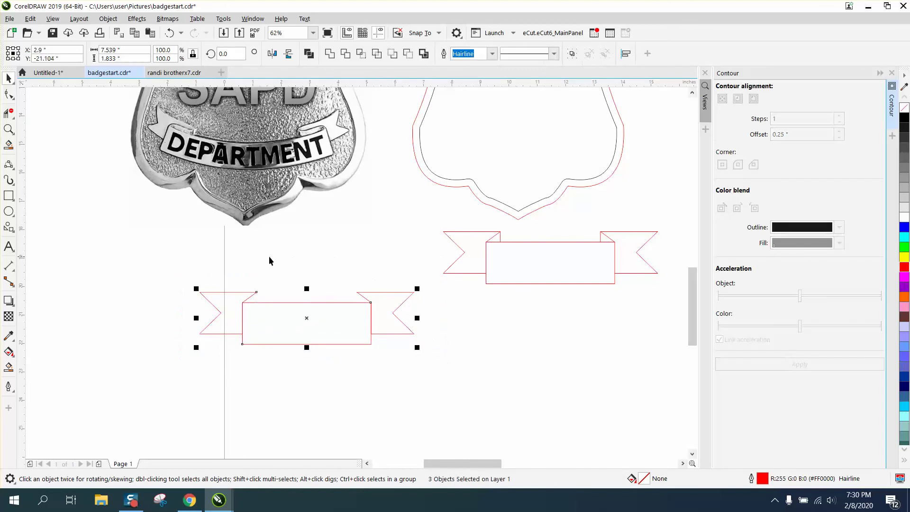
pyautogui.click(58, 174)
# - Drag the left tail's outer nodes up and right so the tail angles upward
pyautogui.click(9, 95)
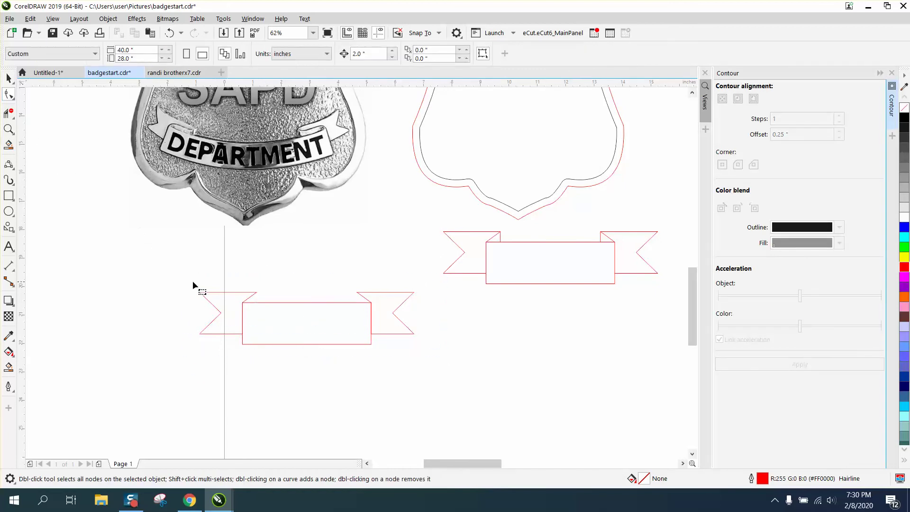
pyautogui.click(212, 293)
pyautogui.moveTo(197, 291); pyautogui.dragTo(227, 337)
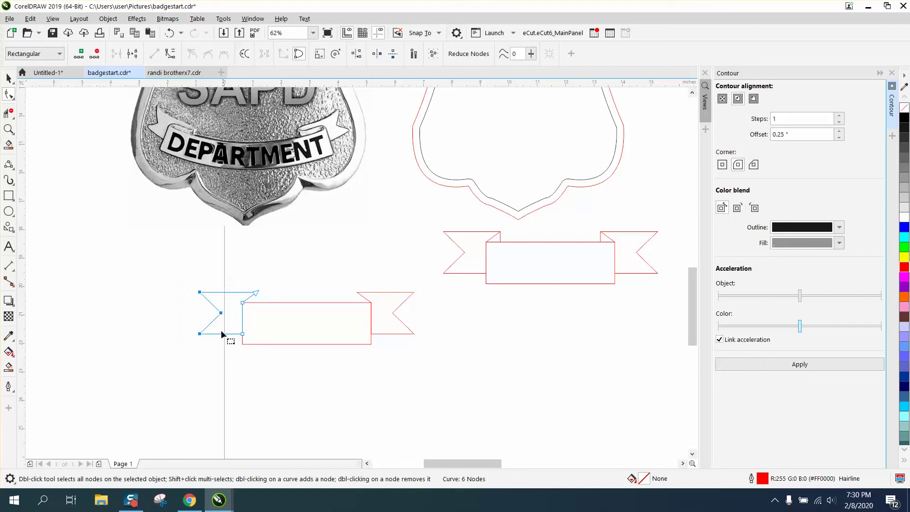
pyautogui.moveTo(200, 294); pyautogui.dragTo(206, 284)
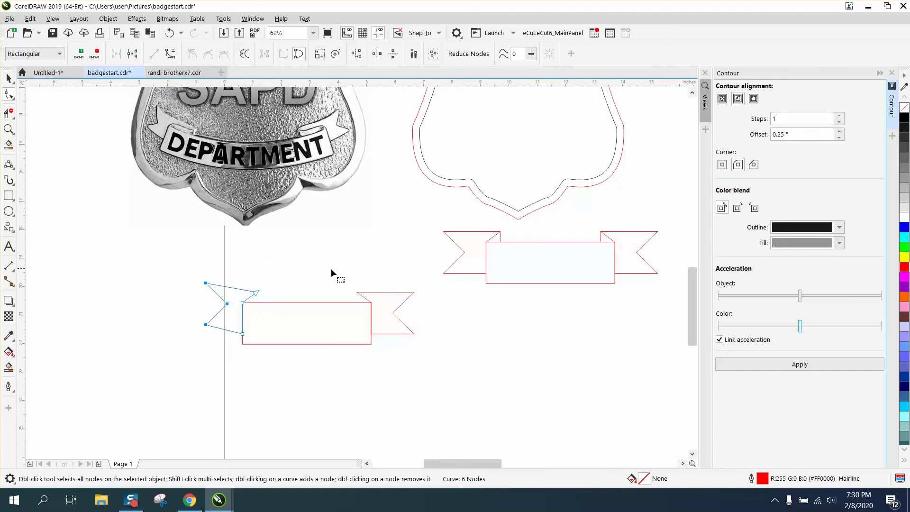
# - Delete the banner's right tail and select the reshaped left tail
pyautogui.click(8, 78)
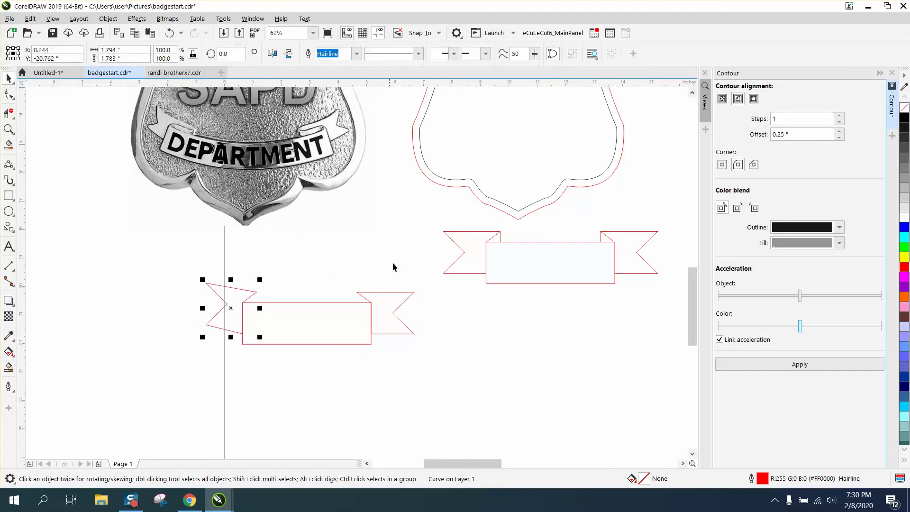
pyautogui.click(401, 297)
pyautogui.press('Delete')
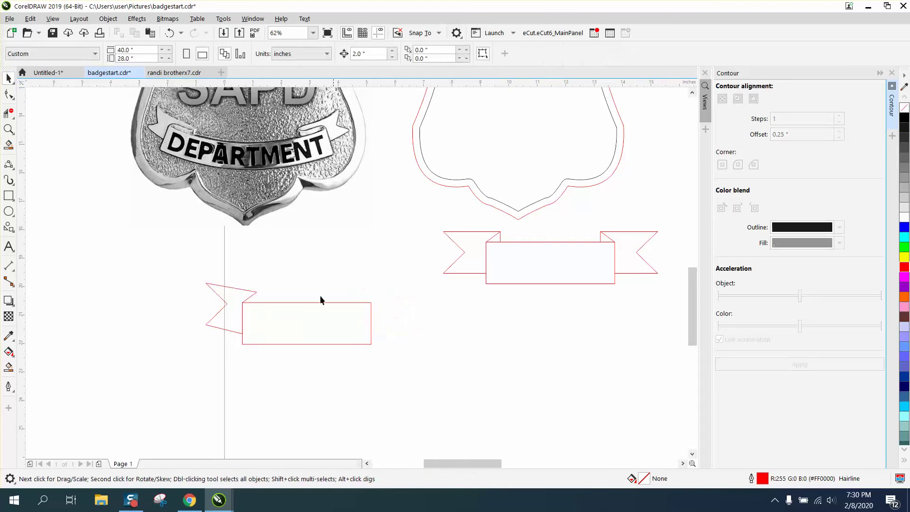
pyautogui.click(236, 289)
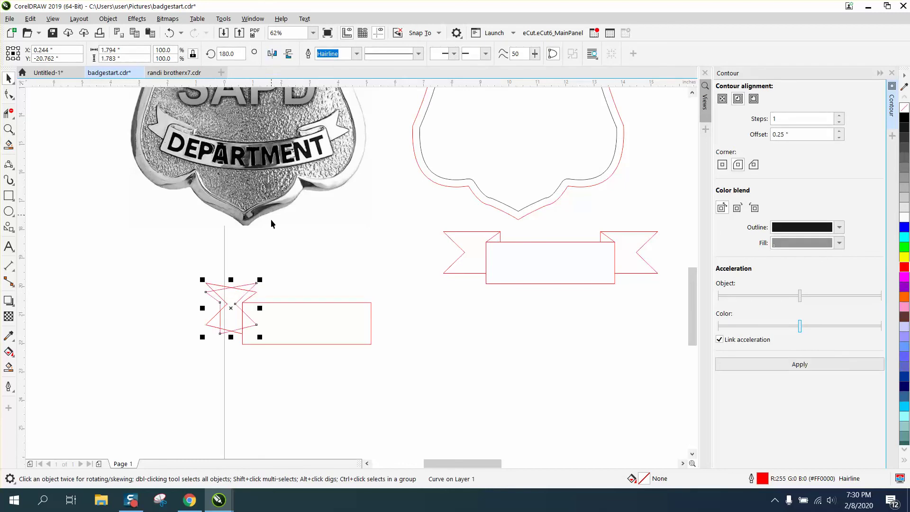
# - Place the mirrored tail copy at the rectangle's right end and group all three pieces
pyautogui.moveTo(209, 289); pyautogui.dragTo(372, 302)
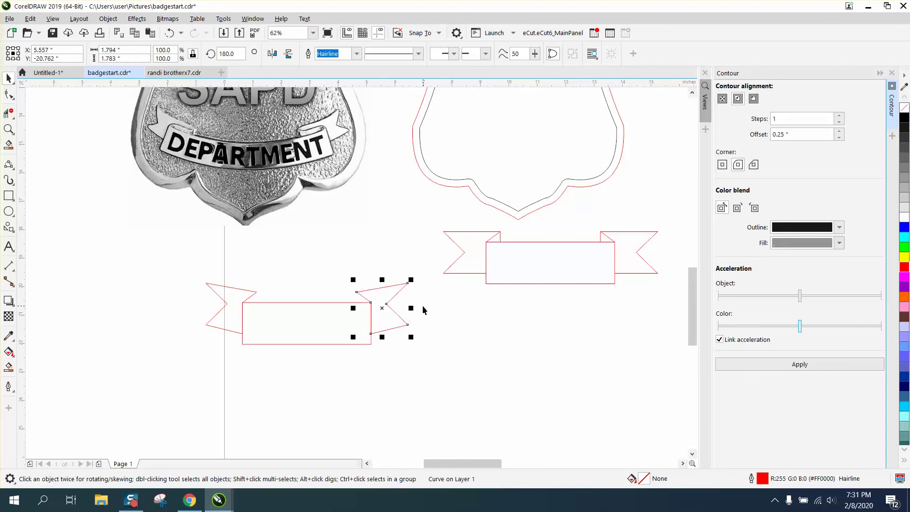
pyautogui.click(423, 310)
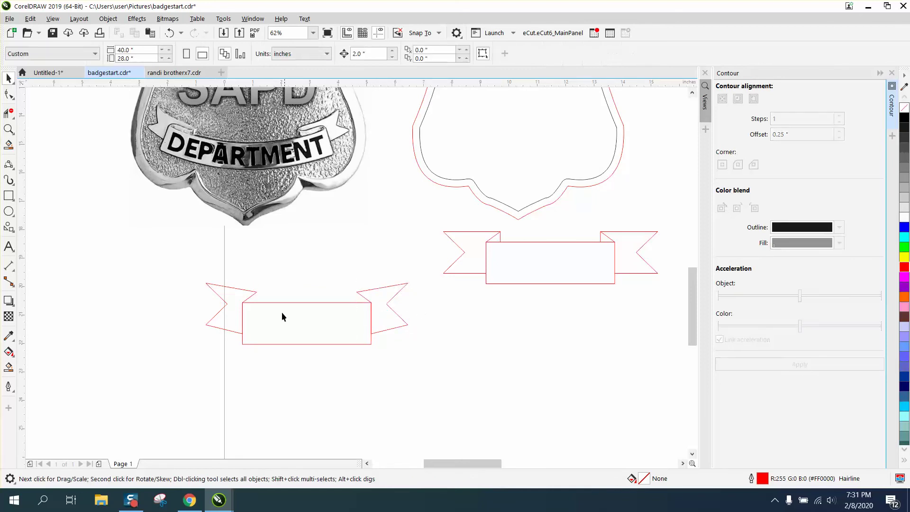
pyautogui.moveTo(424, 356); pyautogui.dragTo(425, 358)
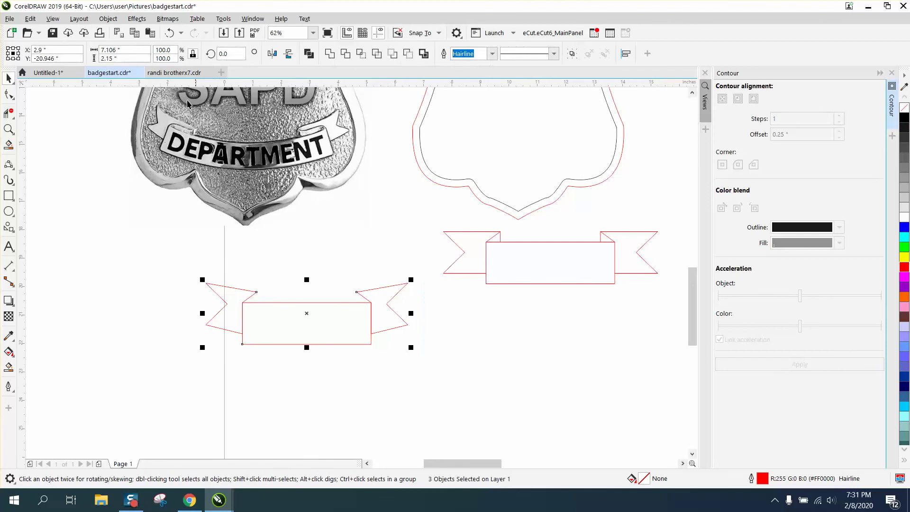
pyautogui.click(109, 19)
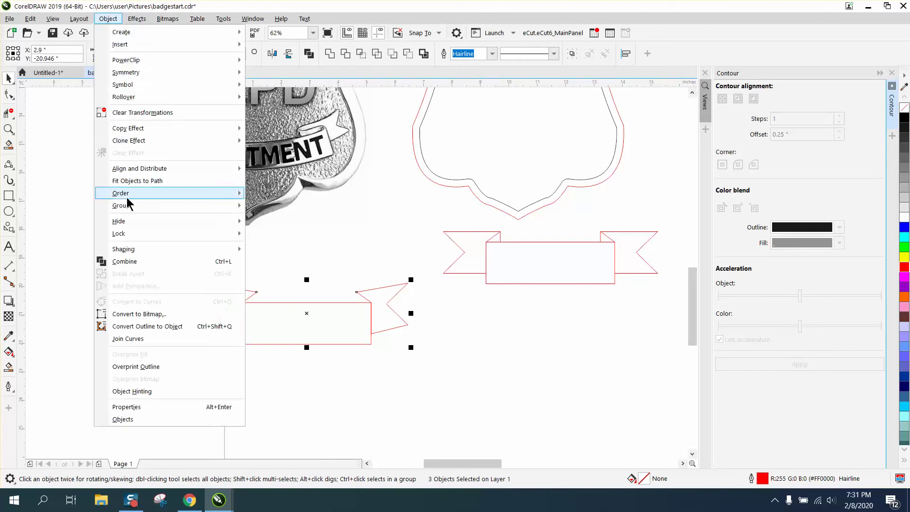
pyautogui.moveTo(128, 205)
pyautogui.click(266, 206)
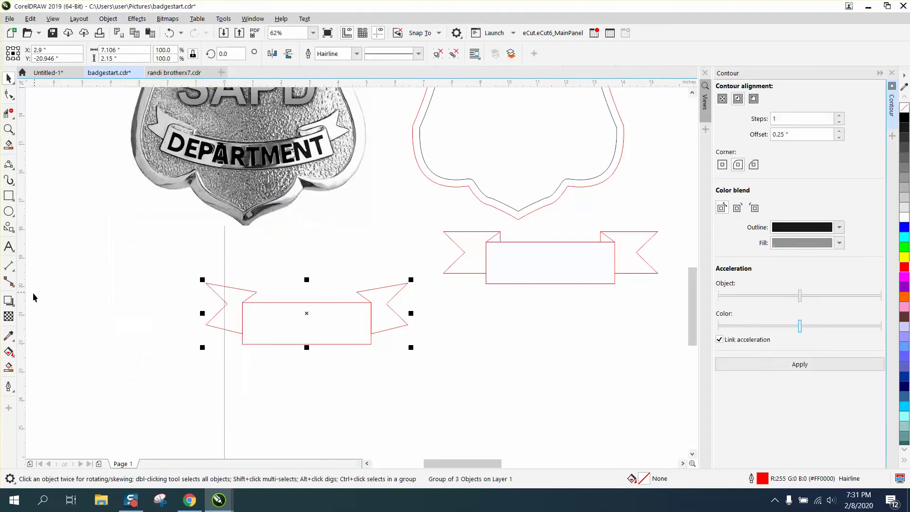
# - Envelope the banner group into a downward sag and stretch it to 9.916 inches wide
pyautogui.click(13, 306)
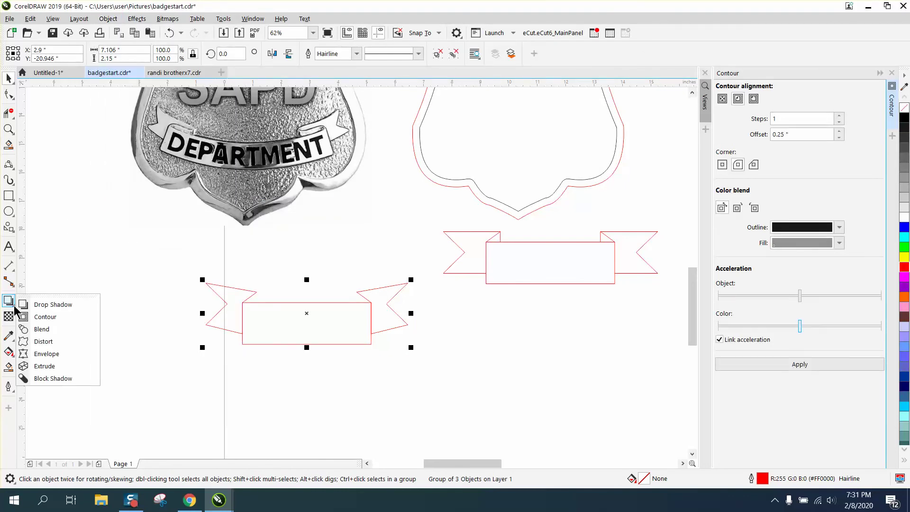
pyautogui.click(45, 353)
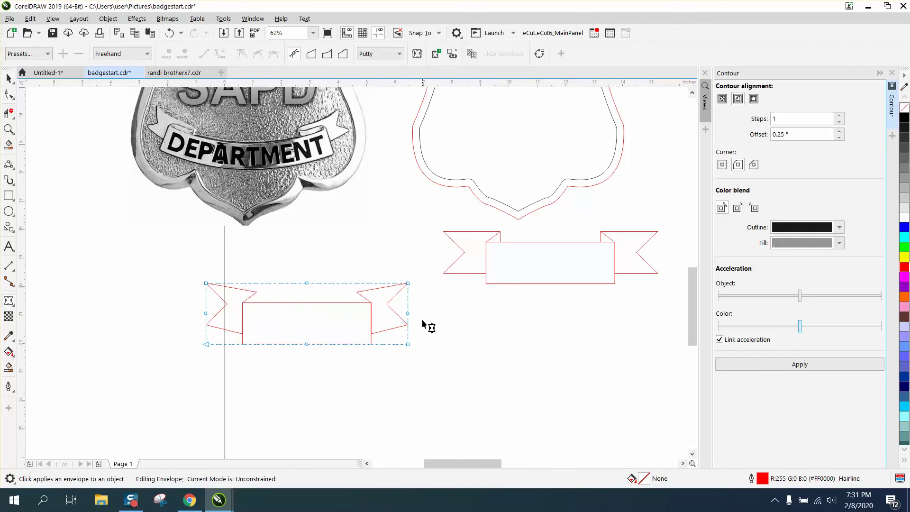
pyautogui.moveTo(196, 311); pyautogui.dragTo(418, 316)
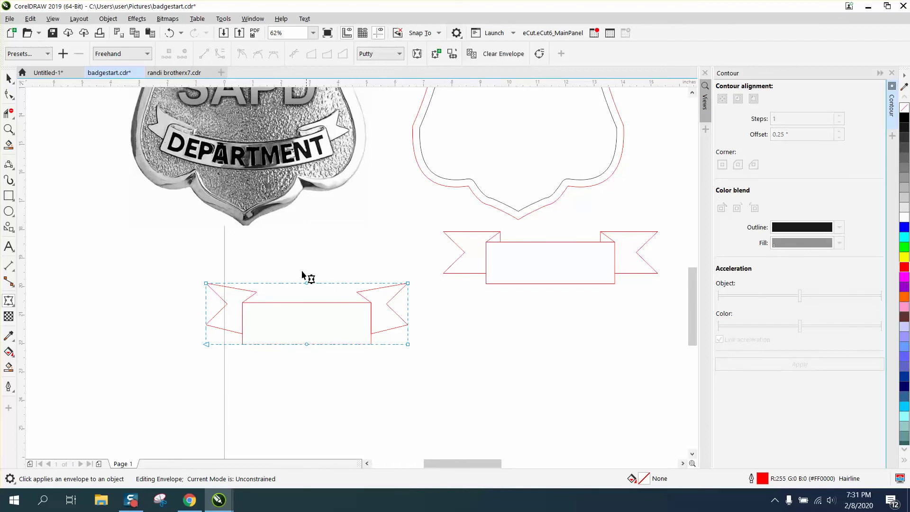
pyautogui.moveTo(278, 265); pyautogui.dragTo(311, 351)
pyautogui.moveTo(328, 321)
pyautogui.mouseDown()
pyautogui.moveTo(323, 268)
pyautogui.moveTo(306, 284)
pyautogui.moveTo(306, 311)
pyautogui.mouseUp()
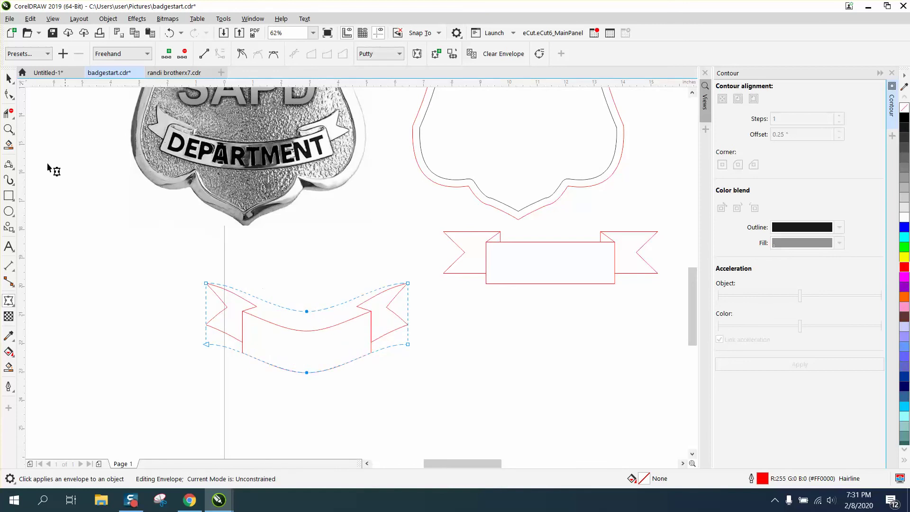
pyautogui.click(8, 78)
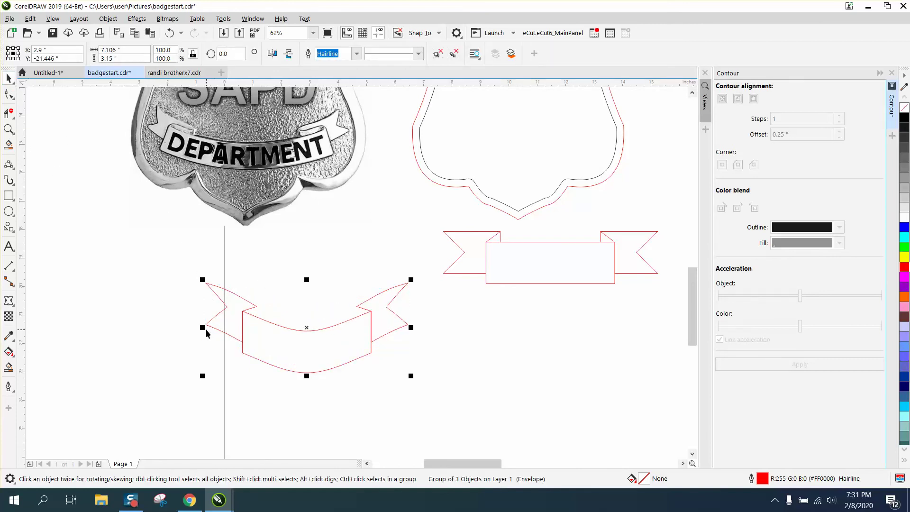
pyautogui.moveTo(203, 329); pyautogui.dragTo(122, 328)
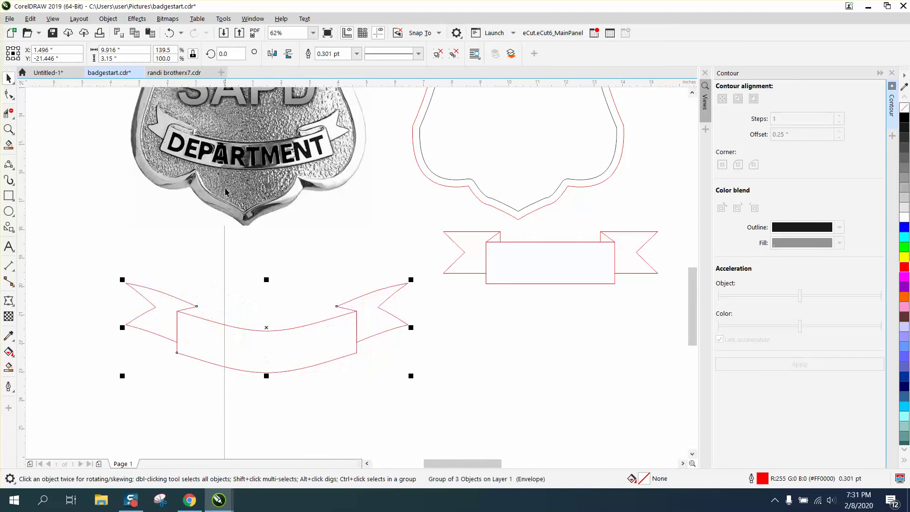
# - Move the ribbon beside the badge, mirror it vertically, and place an upward-arching copy above it
pyautogui.scroll(-5, 270, 196)
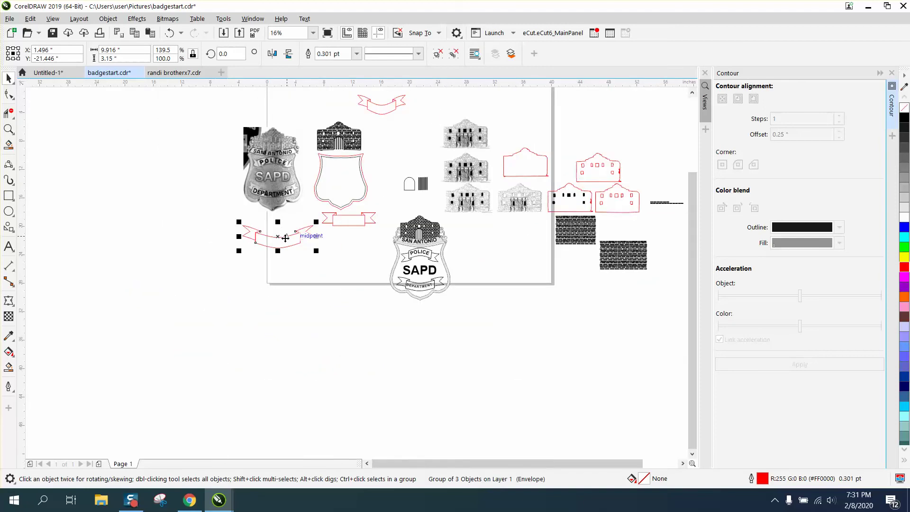
pyautogui.moveTo(279, 240); pyautogui.dragTo(200, 195)
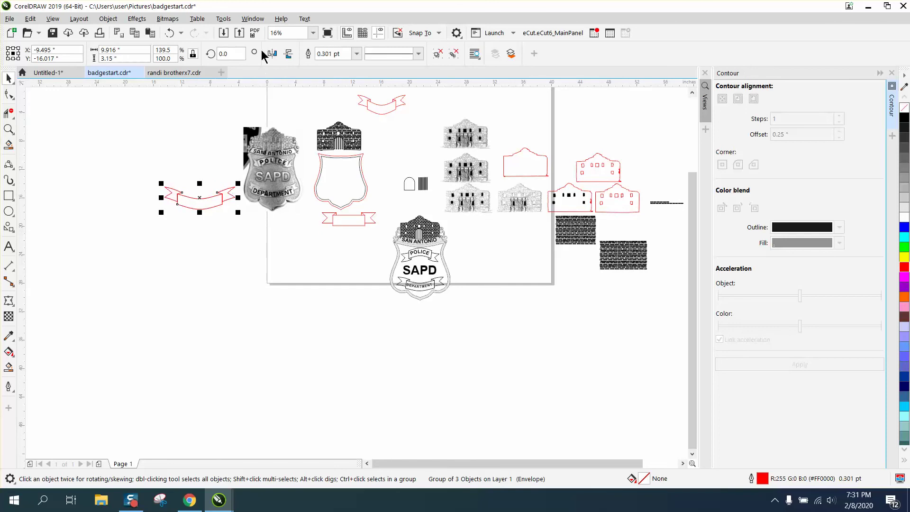
pyautogui.click(290, 54)
pyautogui.moveTo(201, 193); pyautogui.dragTo(227, 162)
pyautogui.click(8, 129)
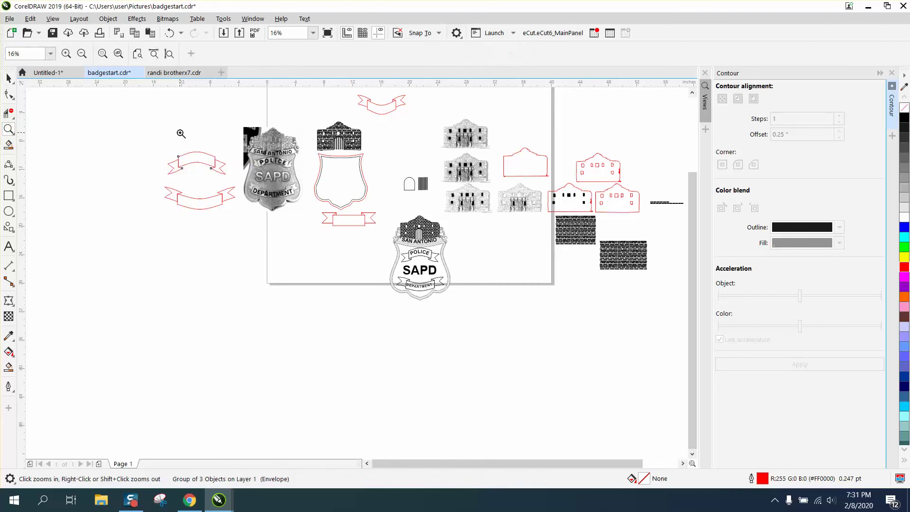
pyautogui.moveTo(225, 200); pyautogui.dragTo(266, 222)
pyautogui.scroll(-3, 176, 184)
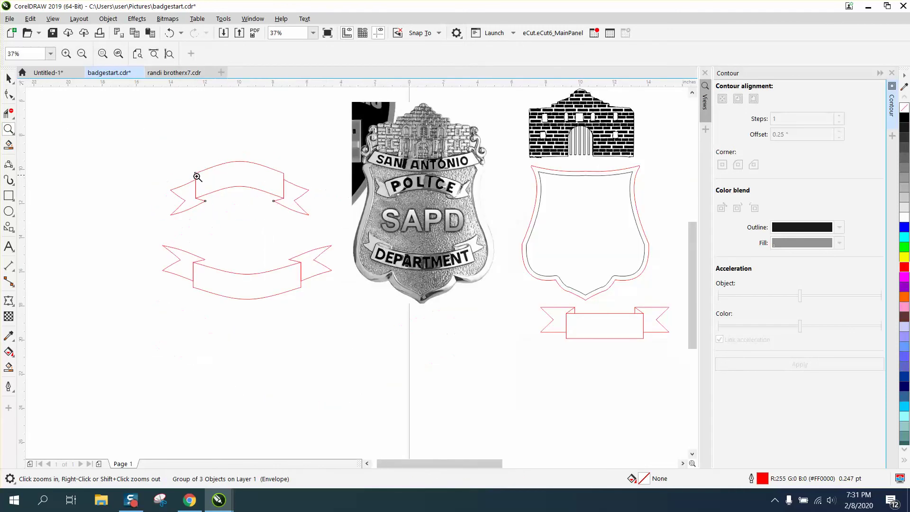
pyautogui.click(8, 78)
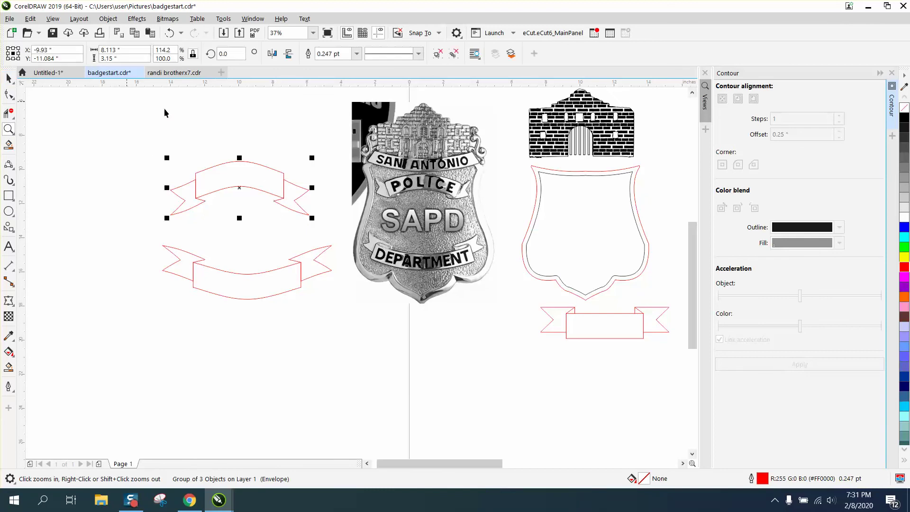
# - Select the red shield contour and move it onto the badge photo
pyautogui.click(415, 163)
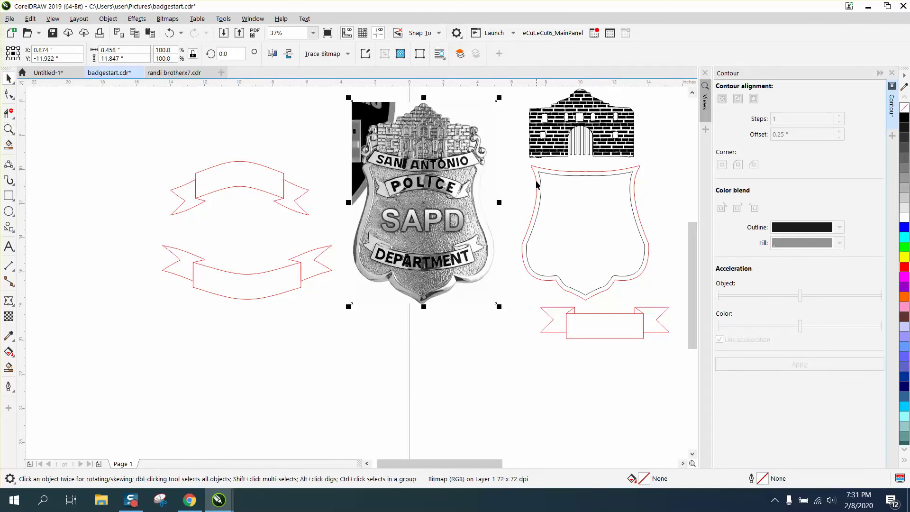
pyautogui.moveTo(526, 166); pyautogui.dragTo(528, 235)
pyautogui.moveTo(663, 307); pyautogui.dragTo(664, 307)
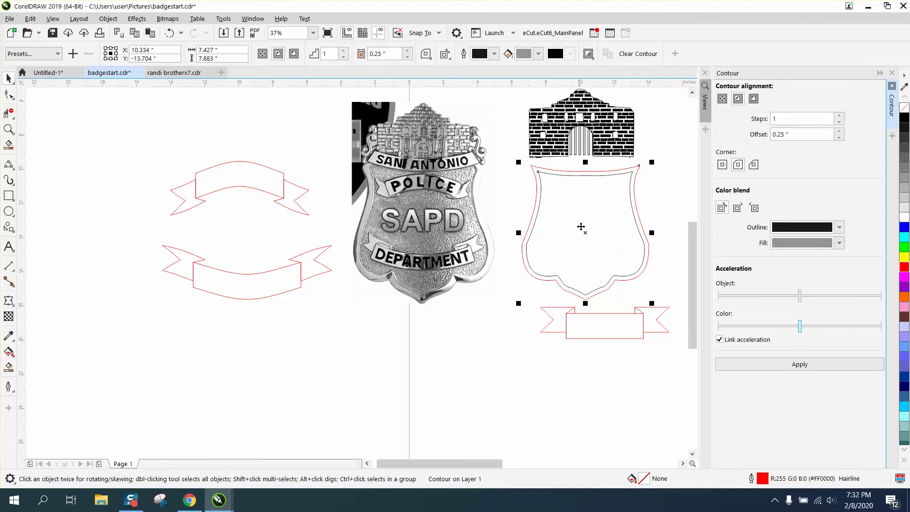
pyautogui.moveTo(581, 227); pyautogui.dragTo(424, 236)
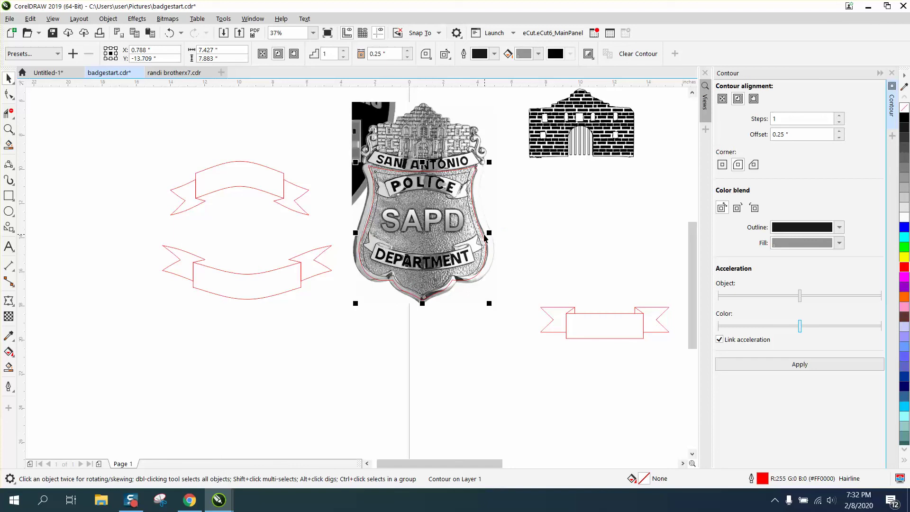
# - Widen the contour on both sides to 8.387 inches to hug the photo's edges
pyautogui.click(8, 128)
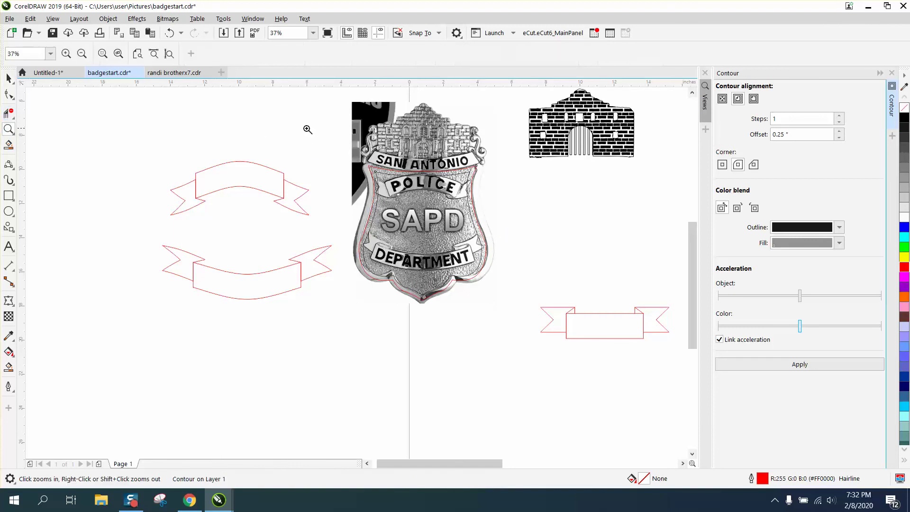
pyautogui.click(545, 307)
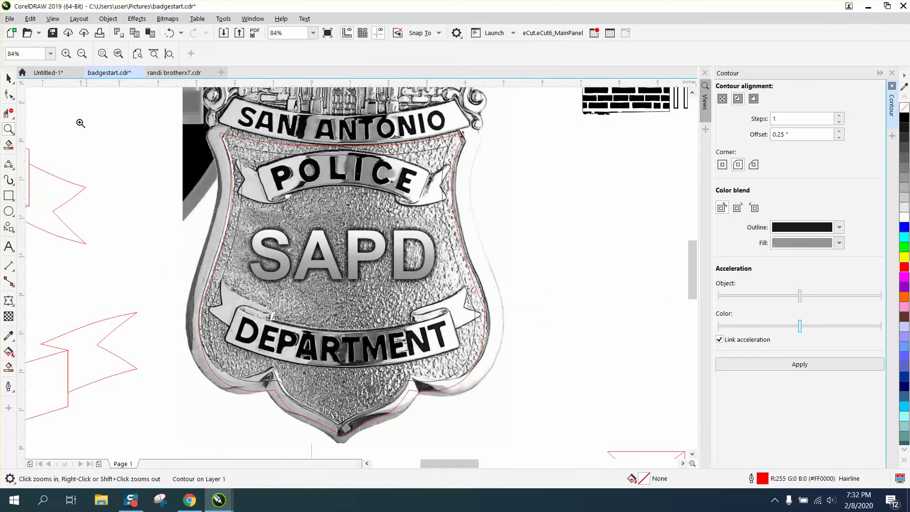
pyautogui.click(8, 78)
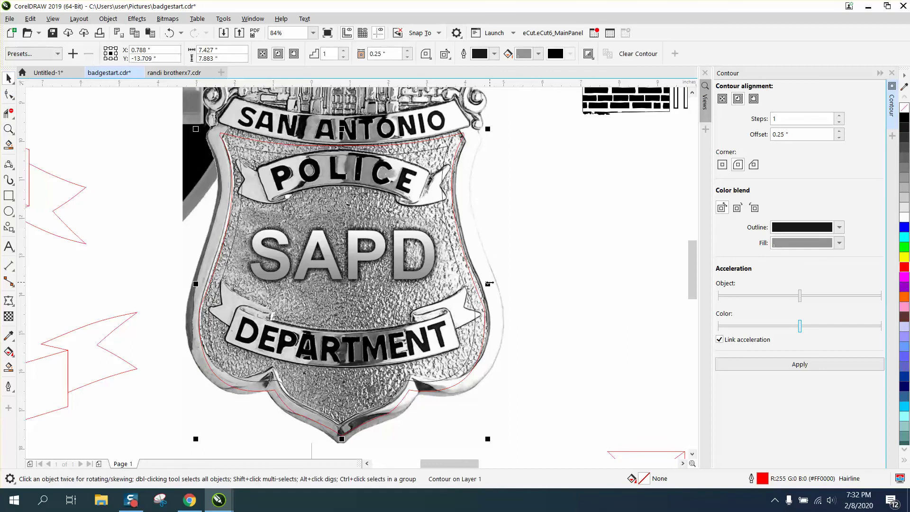
pyautogui.moveTo(489, 284); pyautogui.dragTo(508, 284)
pyautogui.moveTo(195, 283); pyautogui.dragTo(181, 281)
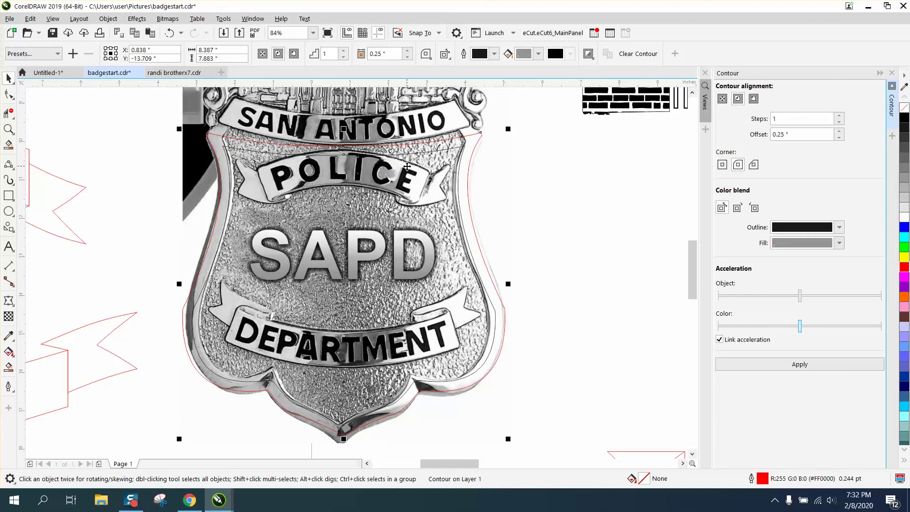
pyautogui.scroll(-5, 397, 160)
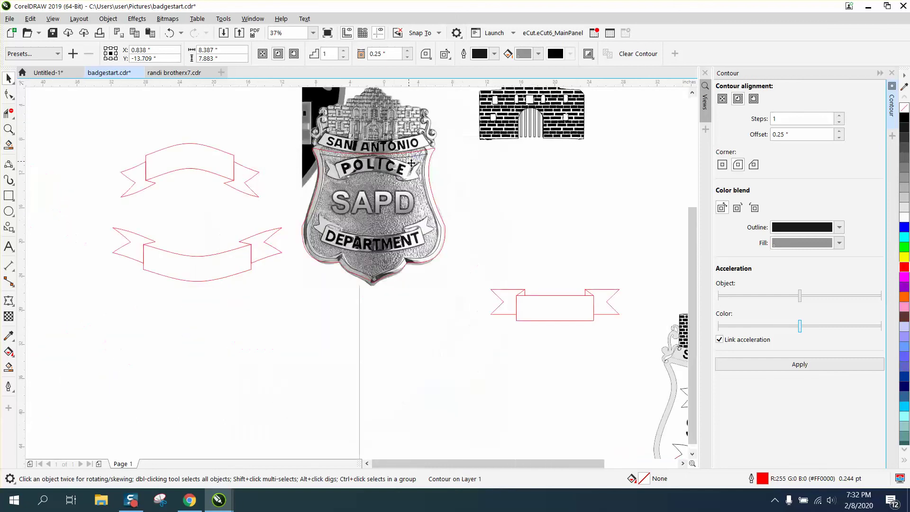
# - Test-nudge the badge photo, then set the nudge distance to 6 inches
pyautogui.click(399, 138)
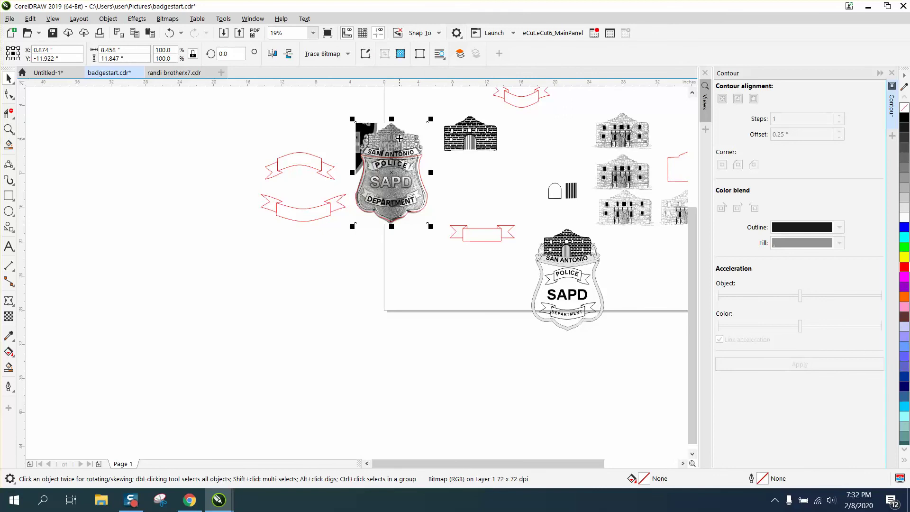
pyautogui.press('Left')
pyautogui.press('Left')
pyautogui.press('Left')
pyautogui.press('Left')
pyautogui.press('Left')
pyautogui.press('Left')
pyautogui.press('Left')
pyautogui.press('Left')
pyautogui.press('Left')
pyautogui.press('Left')
pyautogui.press('Left')
pyautogui.press('Left')
pyautogui.press('Left')
pyautogui.press('Left')
pyautogui.press('Left')
pyautogui.press('Left')
pyautogui.press('Left')
pyautogui.press('Left')
pyautogui.press('Left')
pyautogui.press('Left')
pyautogui.press('Right')
pyautogui.press('Right')
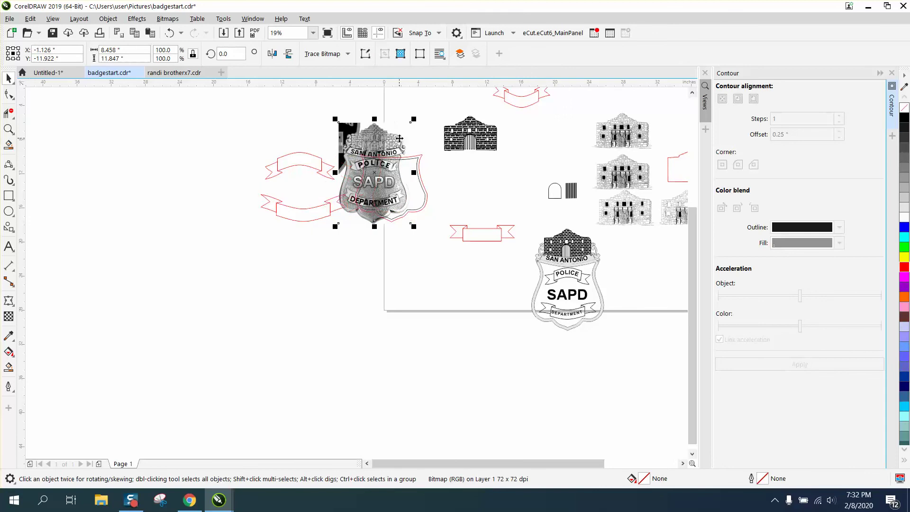
pyautogui.click(360, 106)
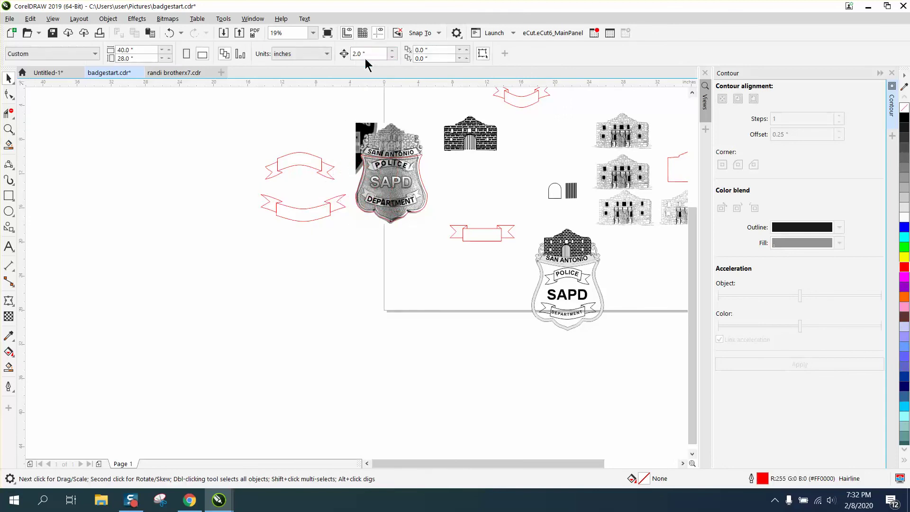
pyautogui.moveTo(367, 53); pyautogui.dragTo(329, 62)
pyautogui.write('6')
# - Nudge the badge photo left off its contour and lay the upper banner over it
pyautogui.click(398, 144)
pyautogui.press('Left')
pyautogui.press('Left')
pyautogui.press('Left')
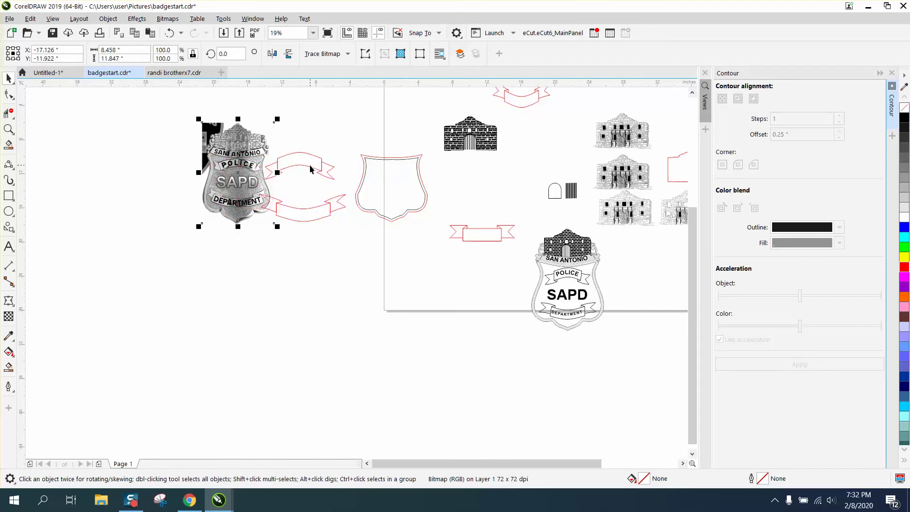
pyautogui.click(280, 173)
pyautogui.moveTo(280, 173); pyautogui.dragTo(215, 161)
# - Scale the upper banner to about 5.9 by 1.94 inches over the POLICE ribbon, then move it off
pyautogui.click(8, 128)
pyautogui.moveTo(130, 136); pyautogui.dragTo(341, 227)
pyautogui.click(8, 78)
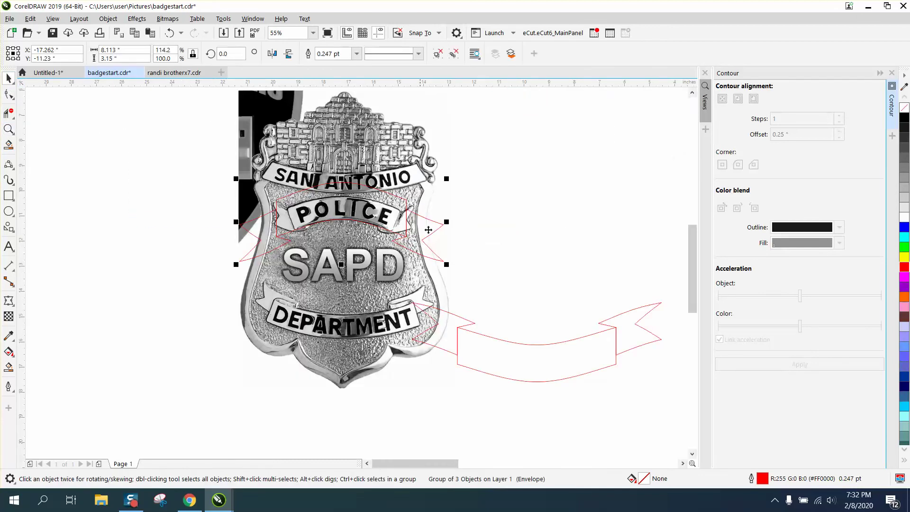
pyautogui.moveTo(449, 180); pyautogui.dragTo(368, 209)
pyautogui.moveTo(297, 222); pyautogui.dragTo(377, 227)
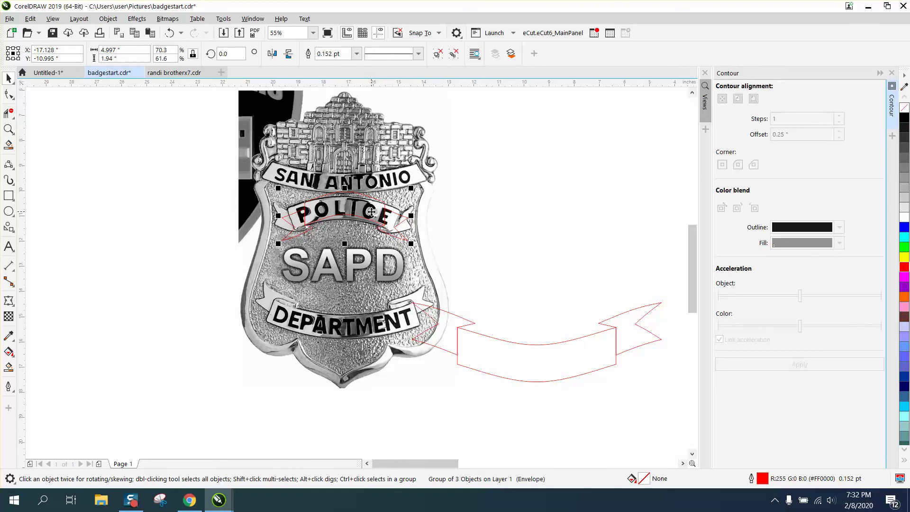
pyautogui.moveTo(413, 216); pyautogui.dragTo(357, 221)
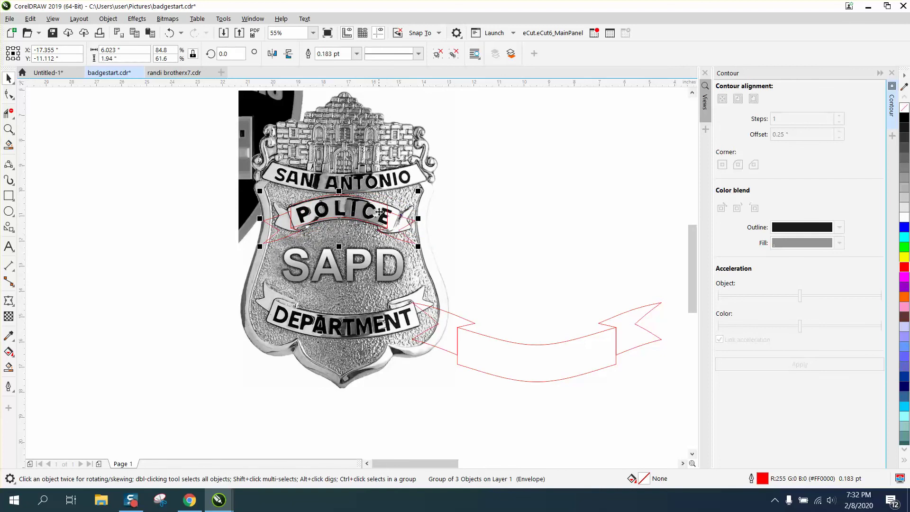
pyautogui.moveTo(418, 218); pyautogui.dragTo(347, 213)
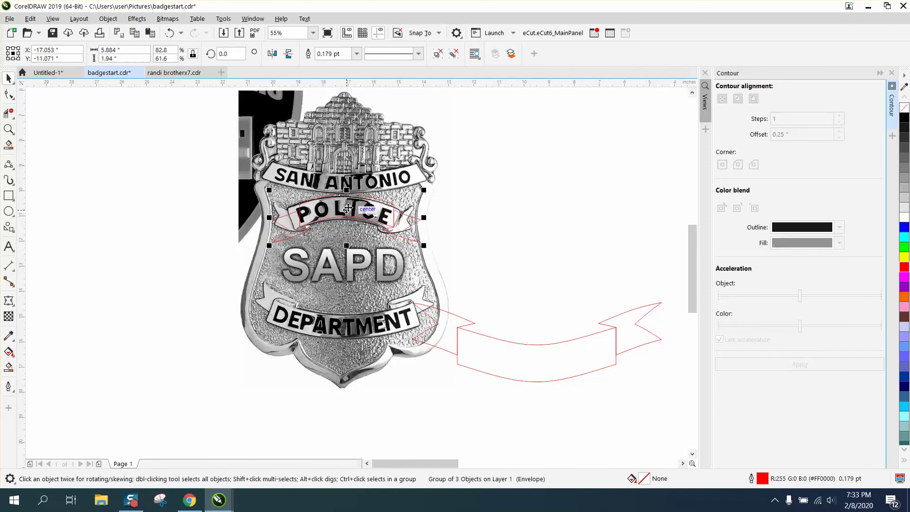
pyautogui.hotkey('ctrl', 'z')
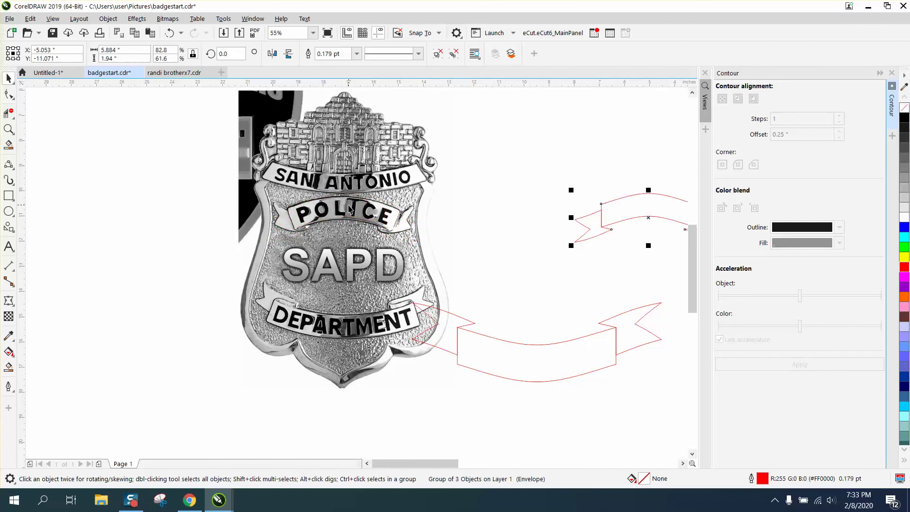
# - Move the upper banner onto the top of the shield outline
pyautogui.scroll(-2, 348, 209)
pyautogui.hotkey('ctrl', 'z')
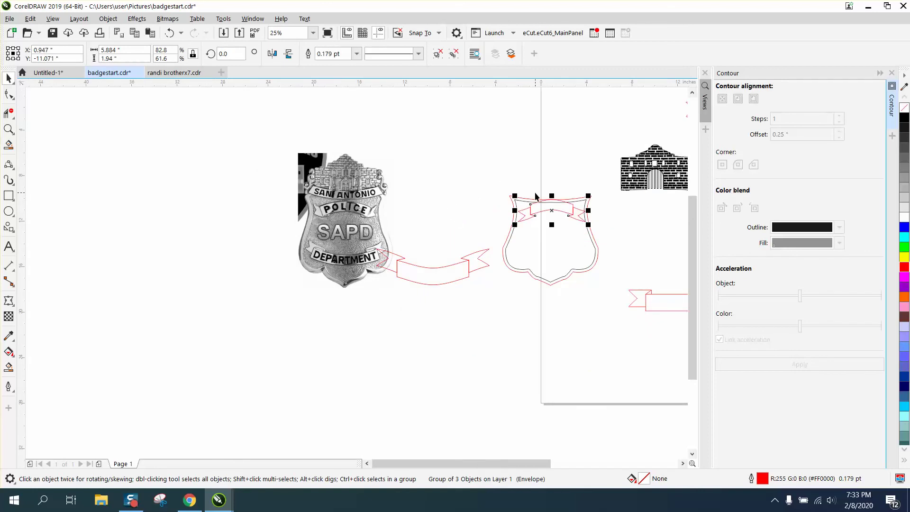
pyautogui.moveTo(552, 212); pyautogui.dragTo(553, 221)
# - Narrow the lower ribbon and scale it into the shield's lower part
pyautogui.click(453, 265)
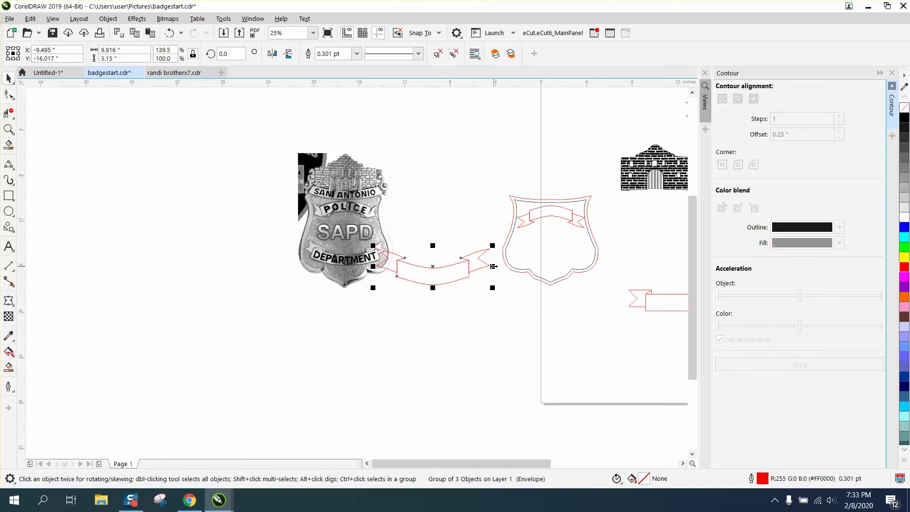
pyautogui.moveTo(493, 266)
pyautogui.mouseDown()
pyautogui.moveTo(457, 266)
pyautogui.moveTo(482, 266)
pyautogui.mouseUp()
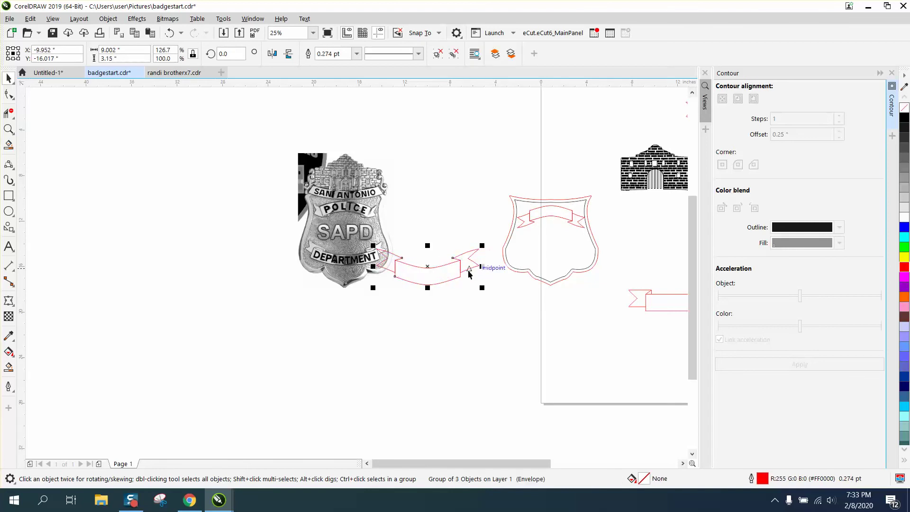
pyautogui.moveTo(392, 270); pyautogui.dragTo(510, 247)
pyautogui.moveTo(559, 266); pyautogui.dragTo(552, 266)
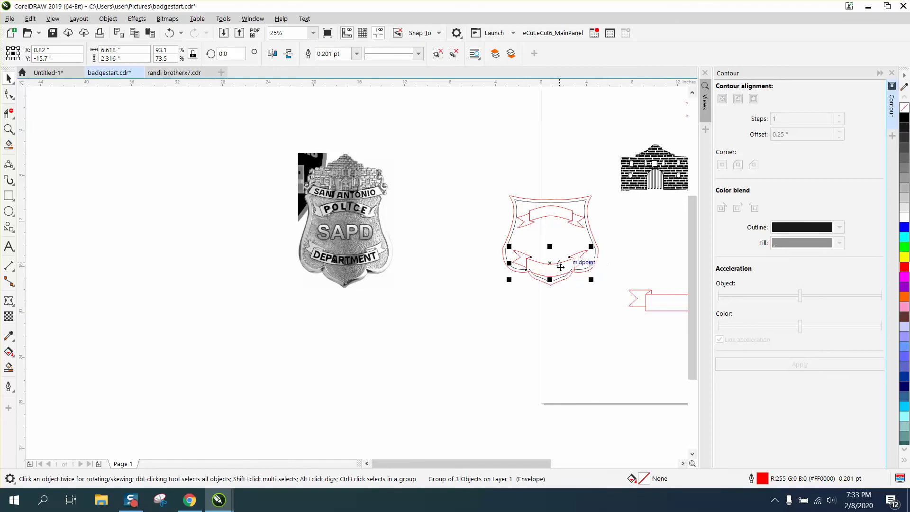
pyautogui.moveTo(560, 267)
pyautogui.mouseDown()
pyautogui.moveTo(560, 199)
pyautogui.moveTo(560, 267)
pyautogui.mouseUp()
# - Set the nudge distance to 0.013 inches and nudge the shield outline group up twice
pyautogui.click(489, 185)
pyautogui.click(367, 53)
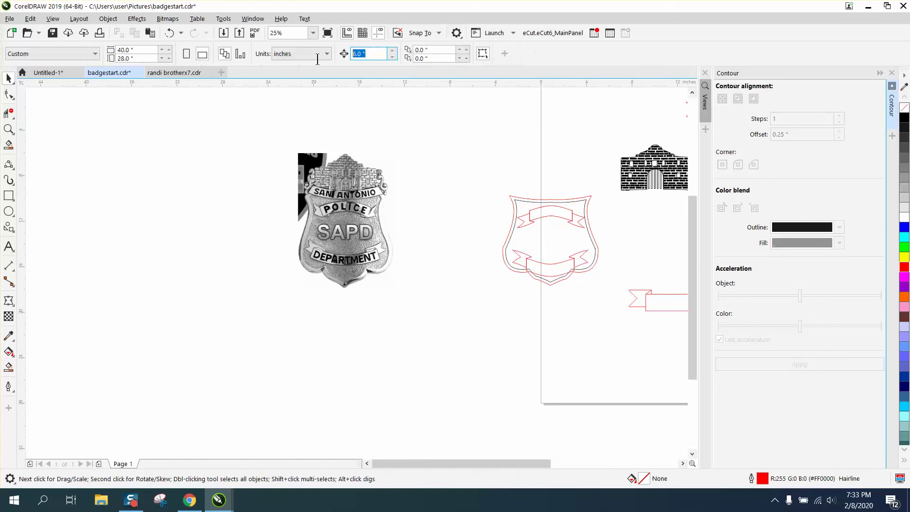
pyautogui.write('.0')
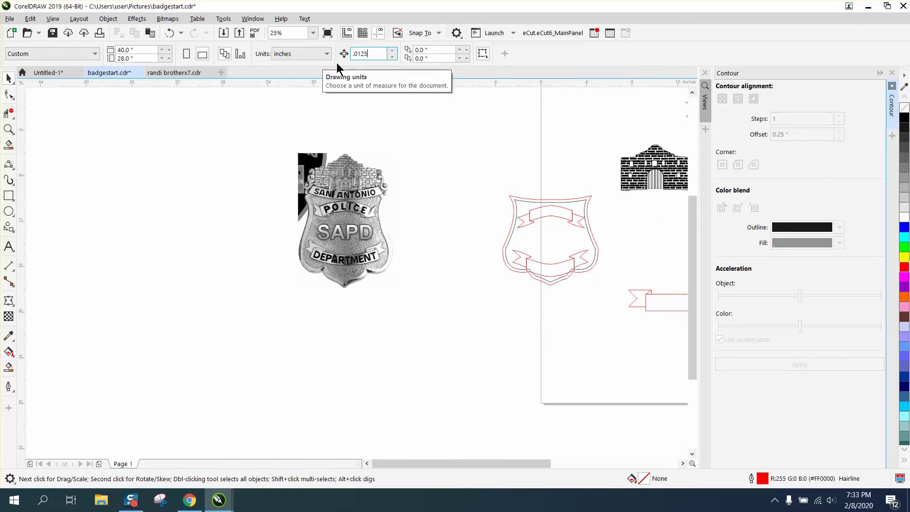
pyautogui.click(560, 266)
pyautogui.press('Up')
pyautogui.press('Up')
pyautogui.press('Up')
pyautogui.press('Up')
pyautogui.press('Up')
pyautogui.press('Up')
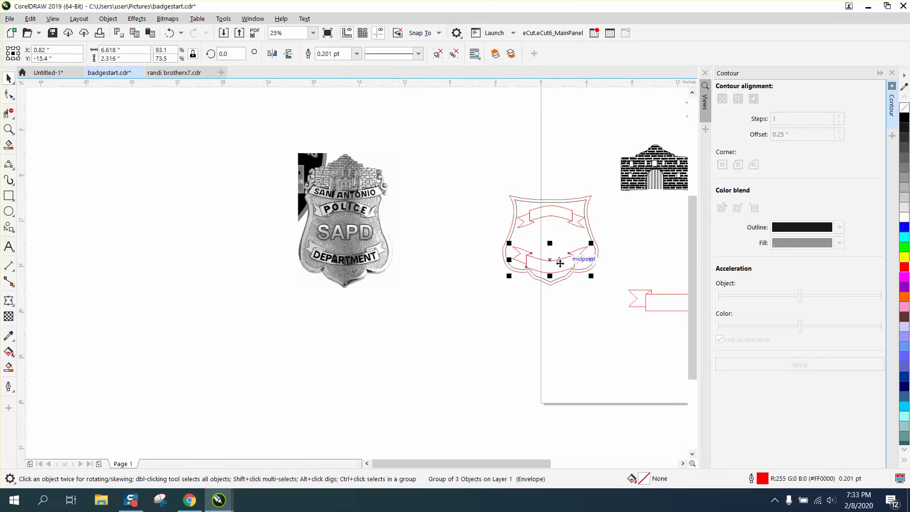
pyautogui.press('Up')
pyautogui.press('Up')
pyautogui.click(637, 270)
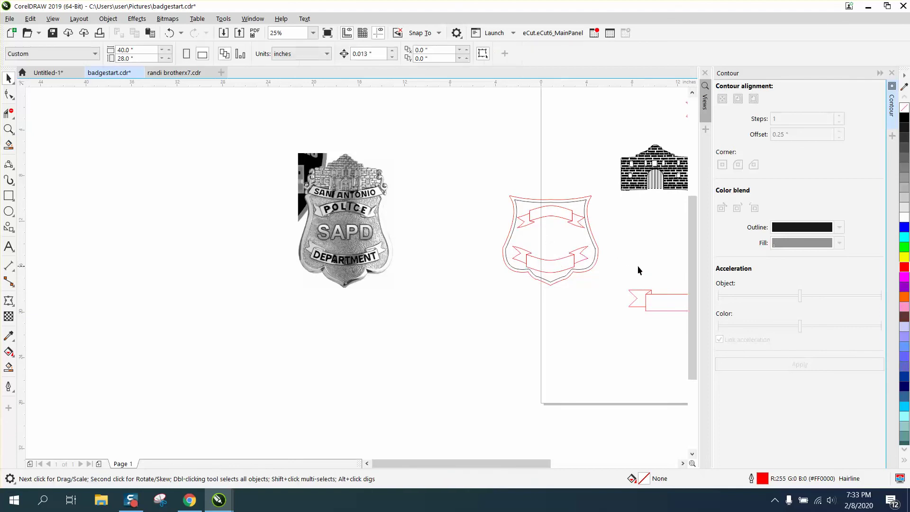
pyautogui.scroll(-4, 406, 230)
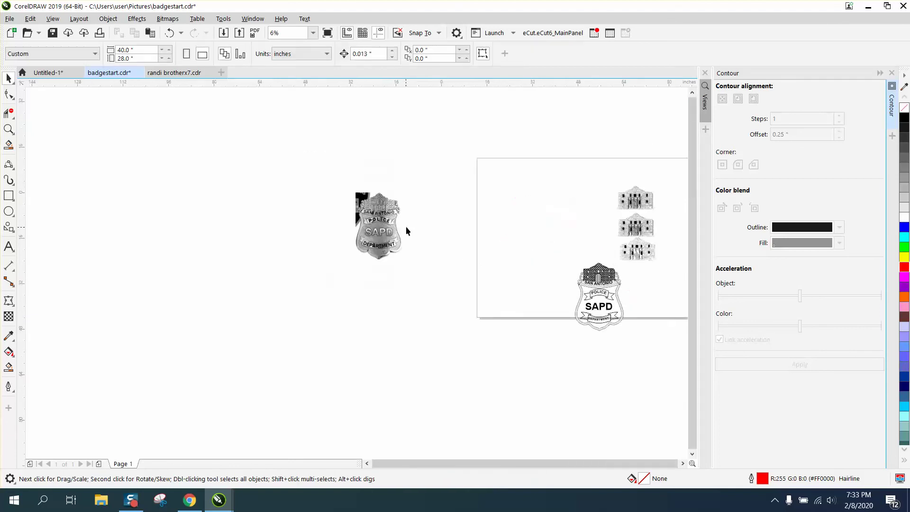
pyautogui.click(8, 133)
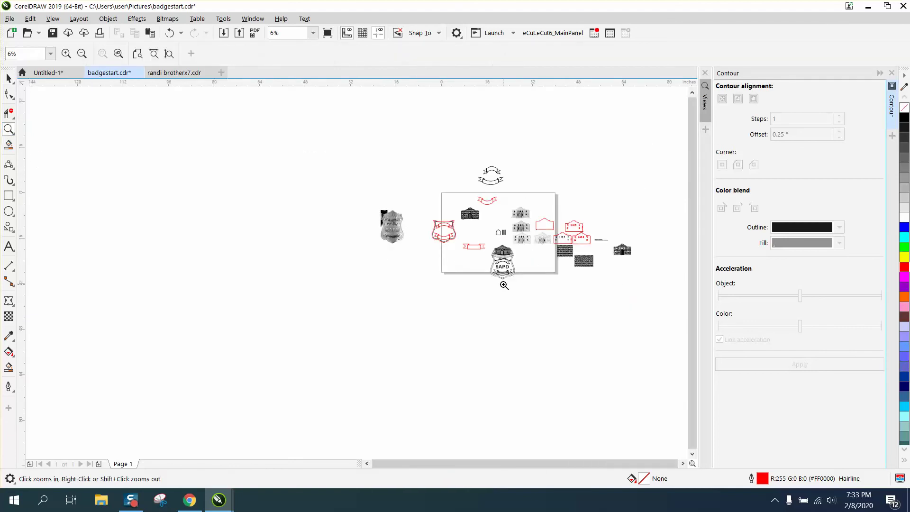
pyautogui.moveTo(488, 245); pyautogui.dragTo(540, 288)
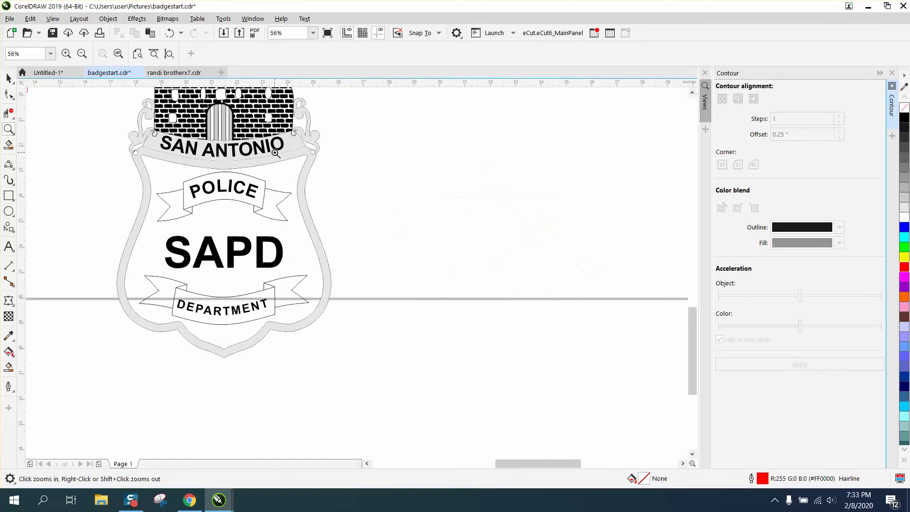
pyautogui.moveTo(302, 102); pyautogui.dragTo(347, 169)
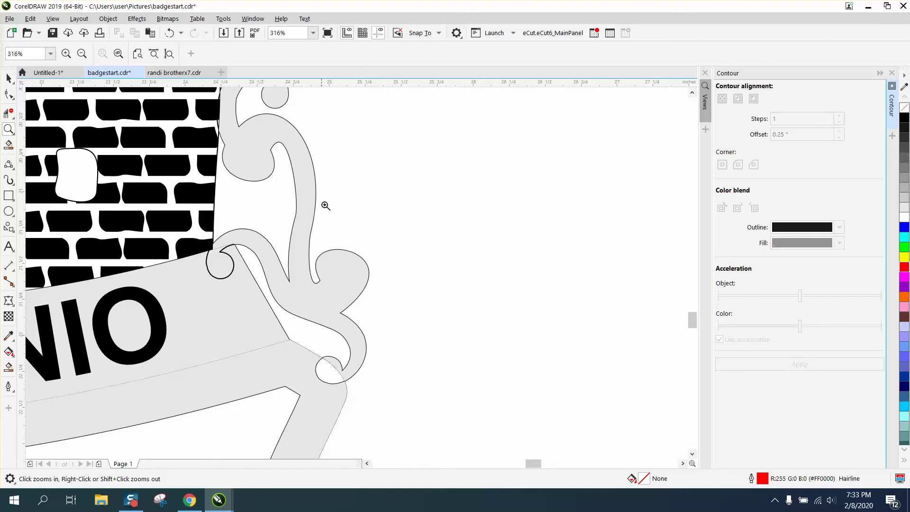
pyautogui.scroll(-5, 284, 175)
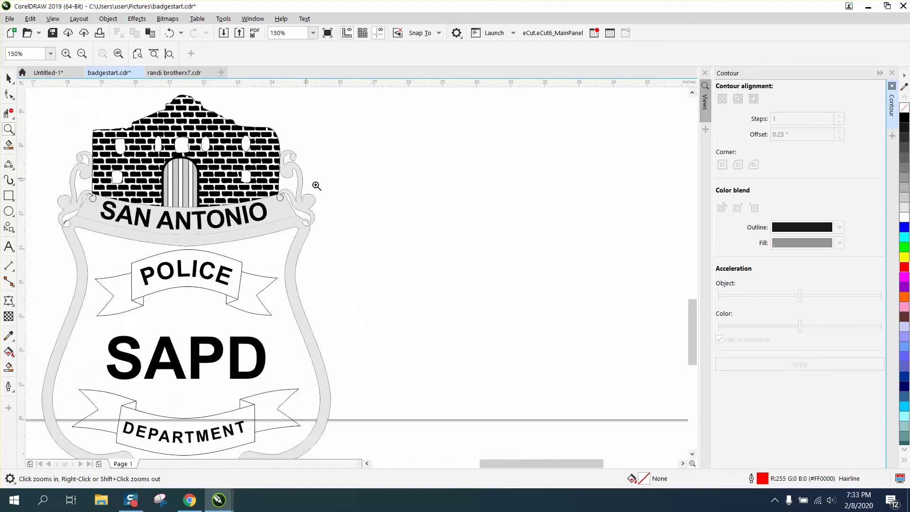
pyautogui.scroll(-2, 334, 193)
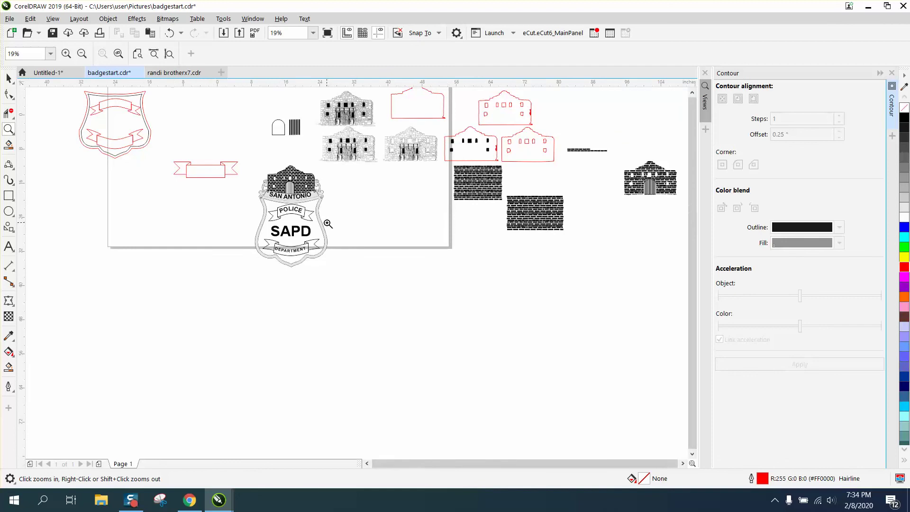
pyautogui.scroll(-1, 314, 222)
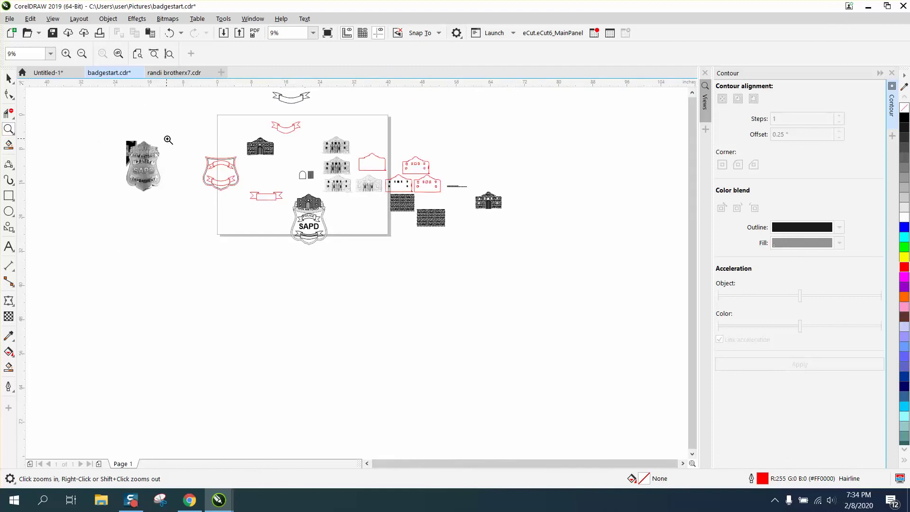
pyautogui.moveTo(176, 143); pyautogui.dragTo(307, 222)
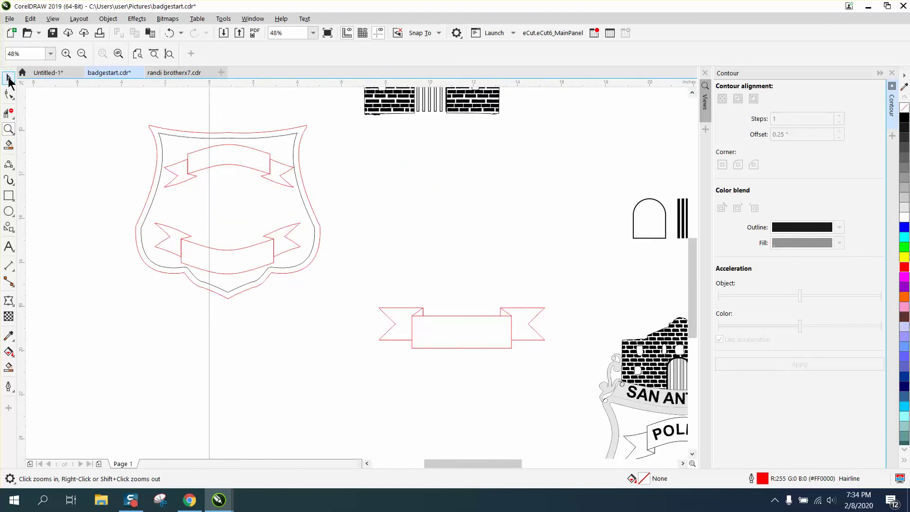
# - Smart-fill the enclosed region to create a thick black-outlined shield shape
pyautogui.click(9, 367)
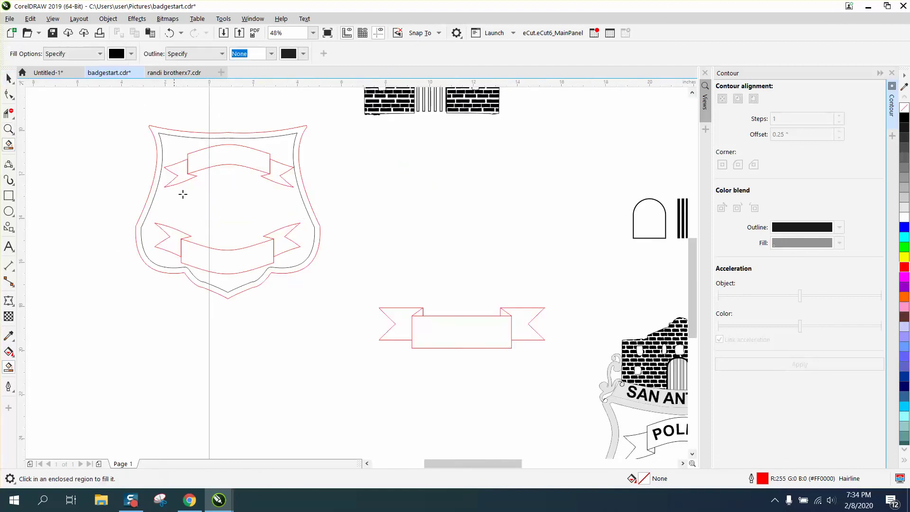
pyautogui.click(226, 135)
pyautogui.scroll(-1, 315, 209)
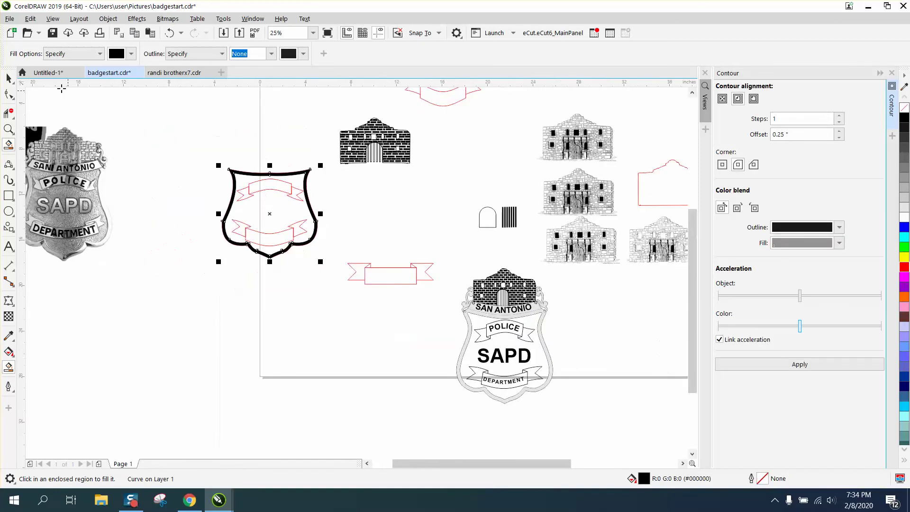
# - Drag the Alamo building toward the shield, then undo that move
pyautogui.click(9, 79)
pyautogui.click(377, 145)
pyautogui.moveTo(377, 144); pyautogui.dragTo(280, 156)
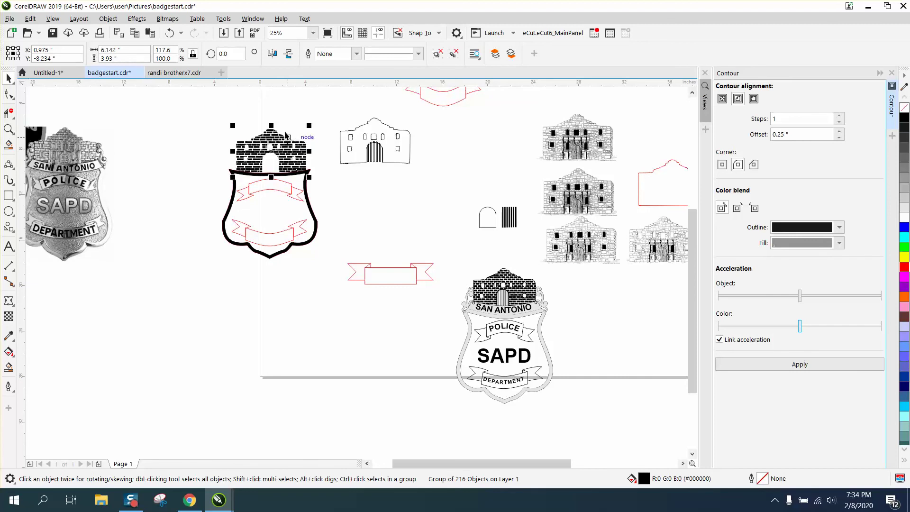
pyautogui.click(169, 33)
# - Group the three Alamo pieces with Ctrl+G and place the group on the shield top
pyautogui.moveTo(323, 109); pyautogui.dragTo(437, 189)
pyautogui.hotkey('ctrl', 'g')
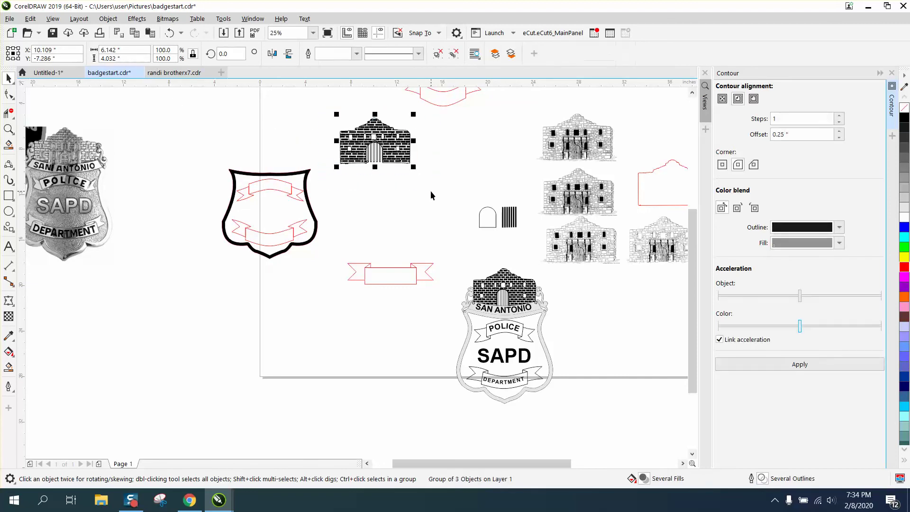
pyautogui.moveTo(385, 149); pyautogui.dragTo(275, 156)
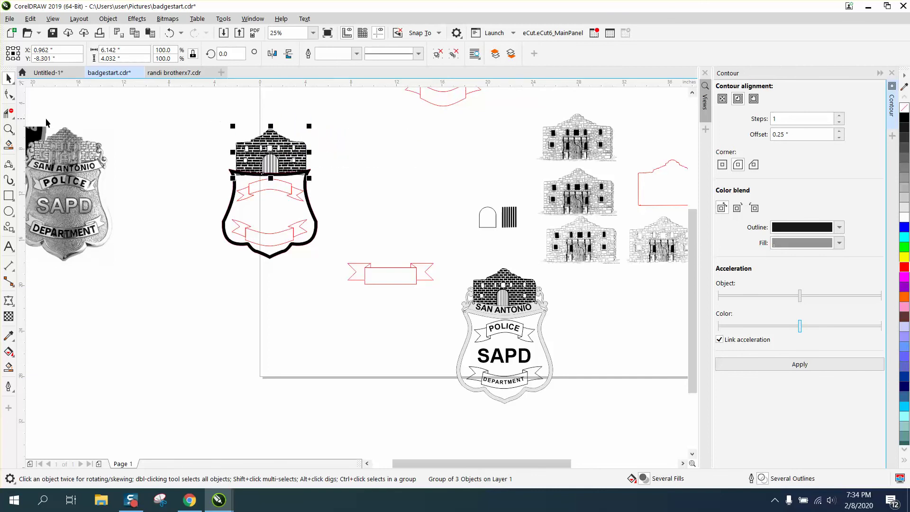
pyautogui.click(9, 129)
# - Zoom in on the Alamo and nudge it one step left and two steps up
pyautogui.moveTo(188, 113); pyautogui.dragTo(369, 216)
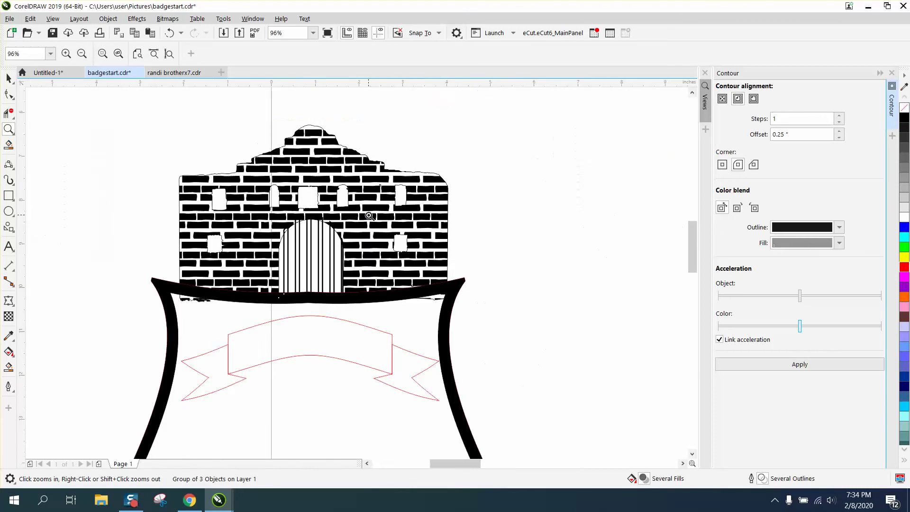
pyautogui.press('Left')
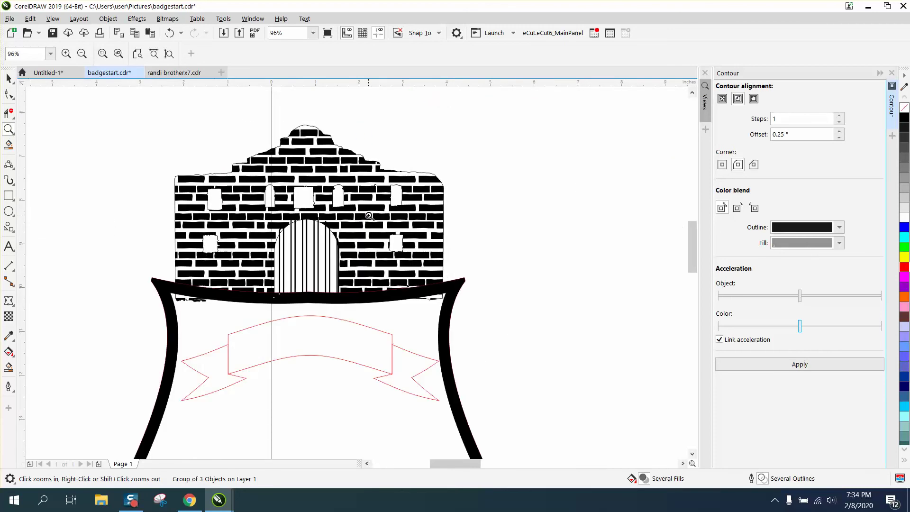
pyautogui.press('Up')
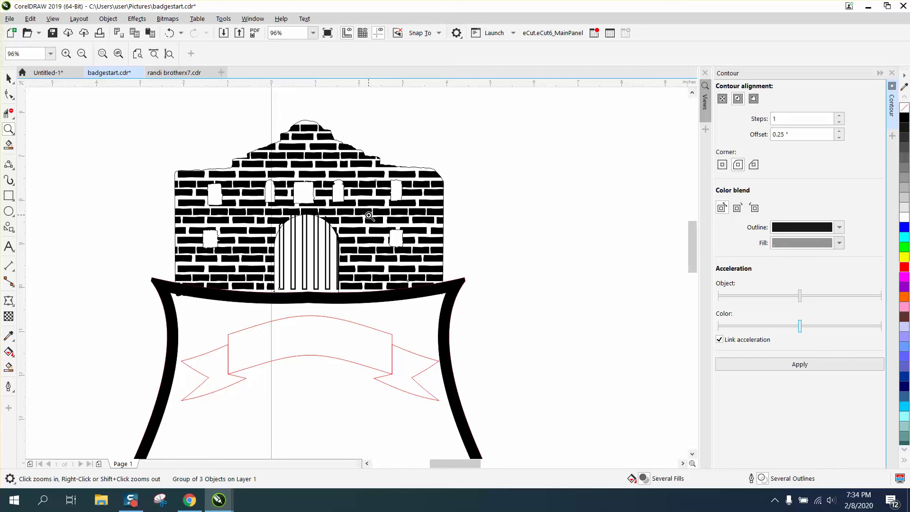
pyautogui.press('Up')
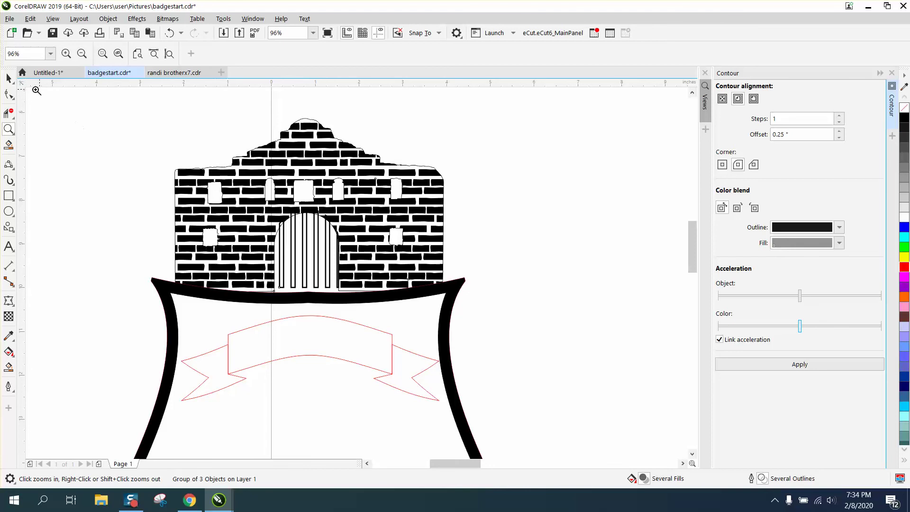
# - Envelope the Alamo so its bottom-centre bows down to follow the bar
pyautogui.click(9, 78)
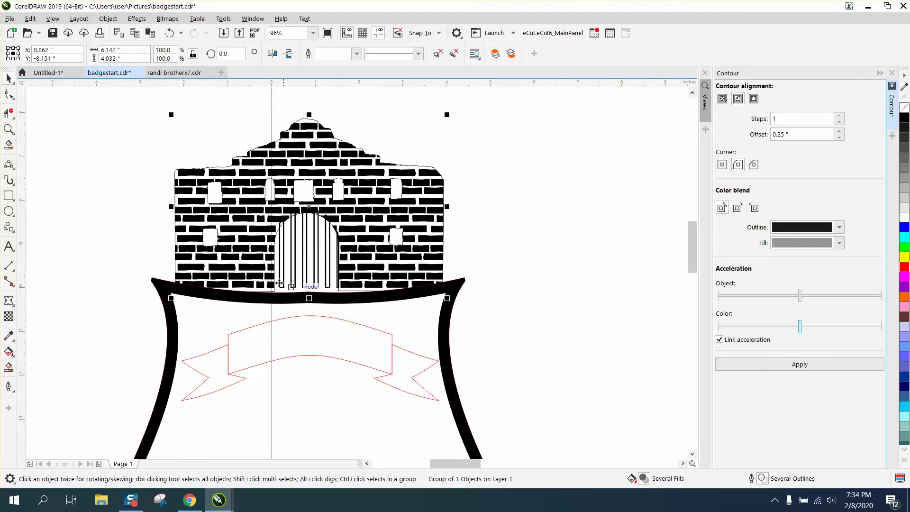
pyautogui.click(8, 300)
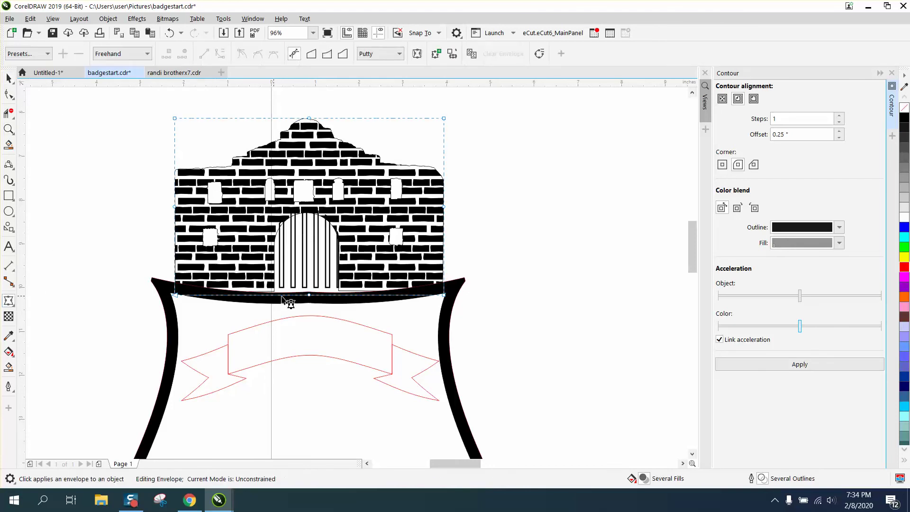
pyautogui.moveTo(309, 295); pyautogui.dragTo(308, 302)
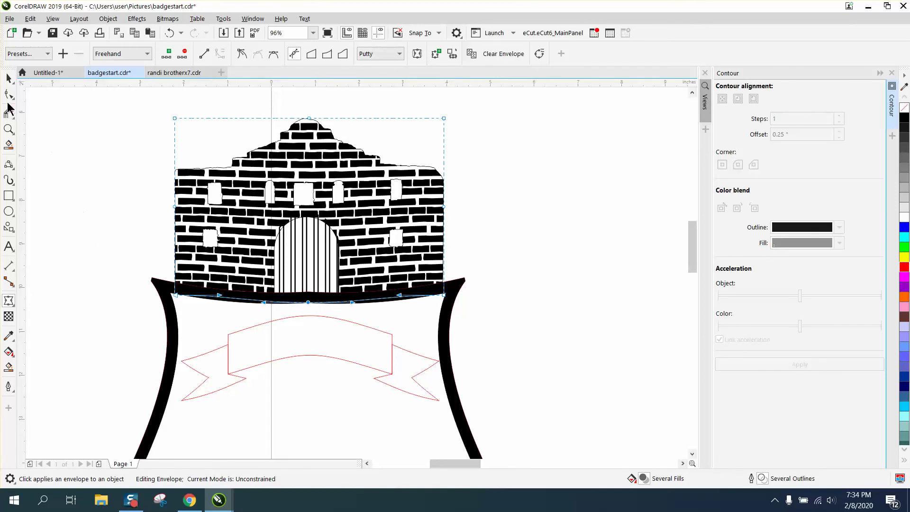
pyautogui.click(8, 79)
pyautogui.click(98, 125)
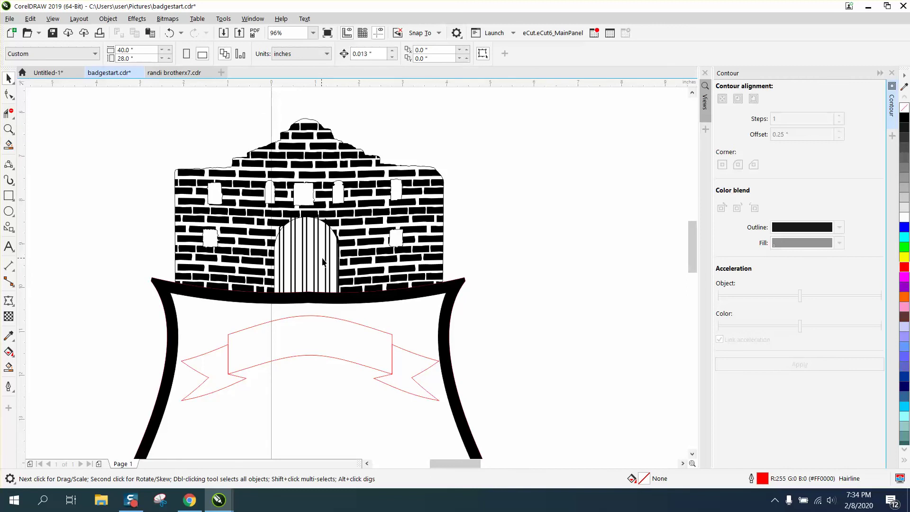
# - Replace the shield's black fill with a 10% Black light grey fill
pyautogui.click(454, 299)
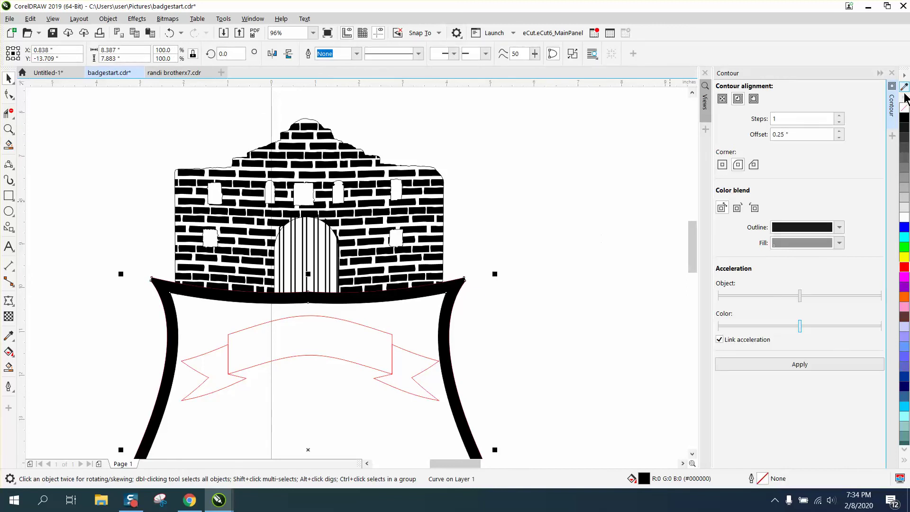
pyautogui.click(904, 108)
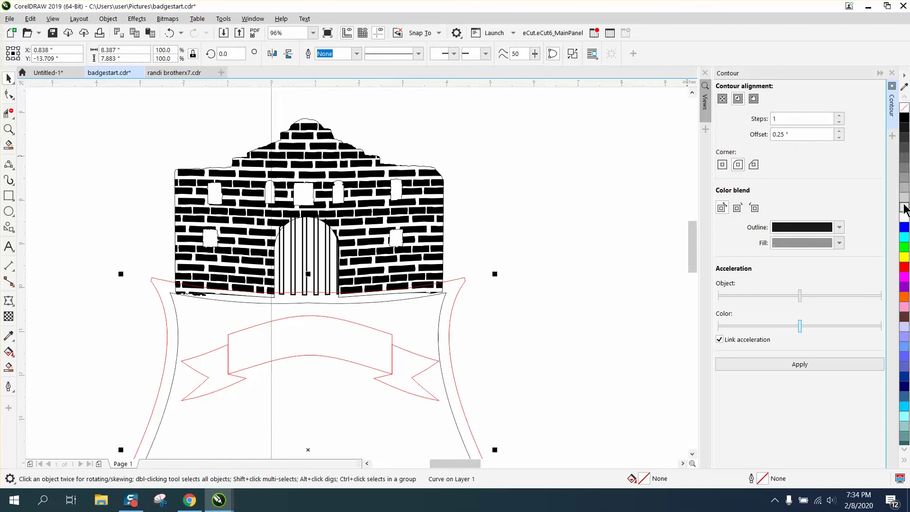
pyautogui.click(903, 209)
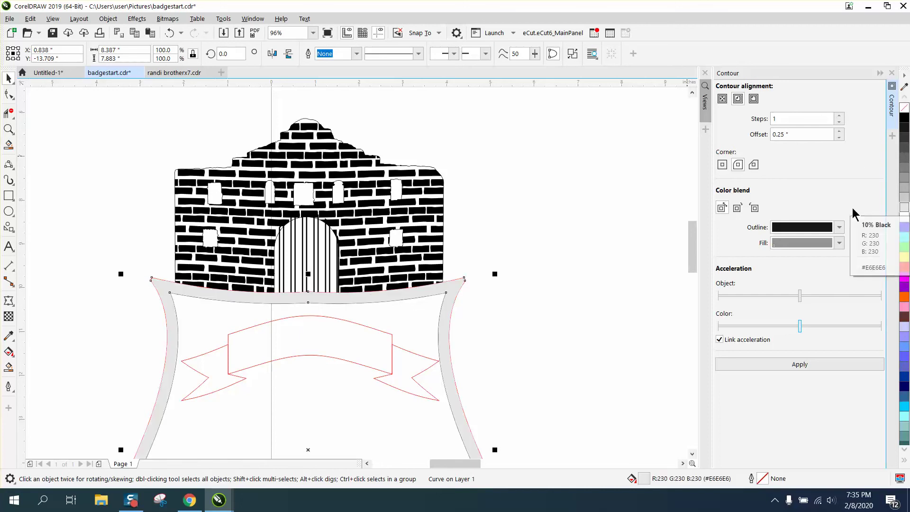
# - Zoom out and zoom in on the lettered SAPD badge
pyautogui.scroll(-5, 532, 169)
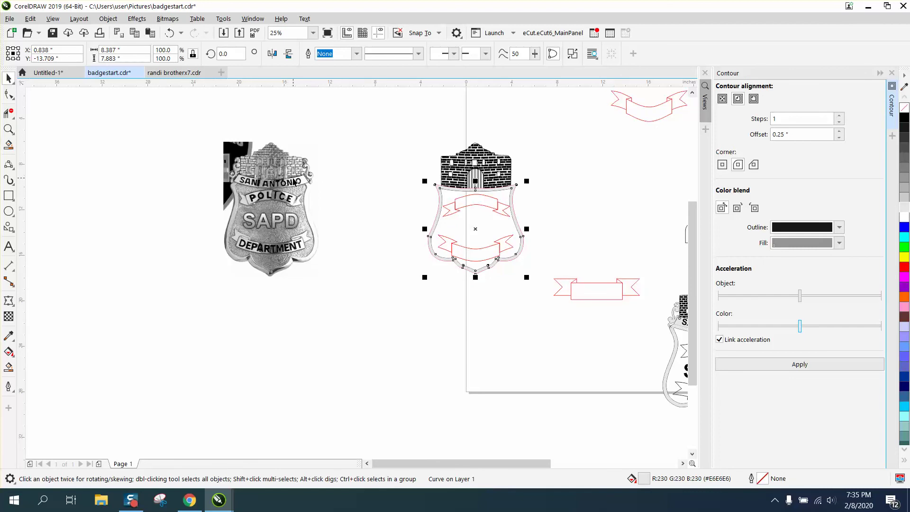
pyautogui.scroll(-2, 368, 176)
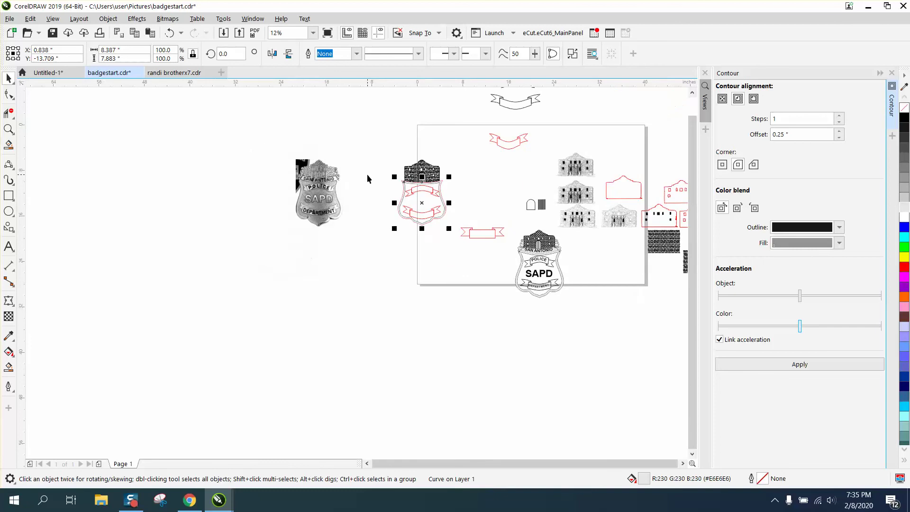
pyautogui.scroll(-2, 369, 174)
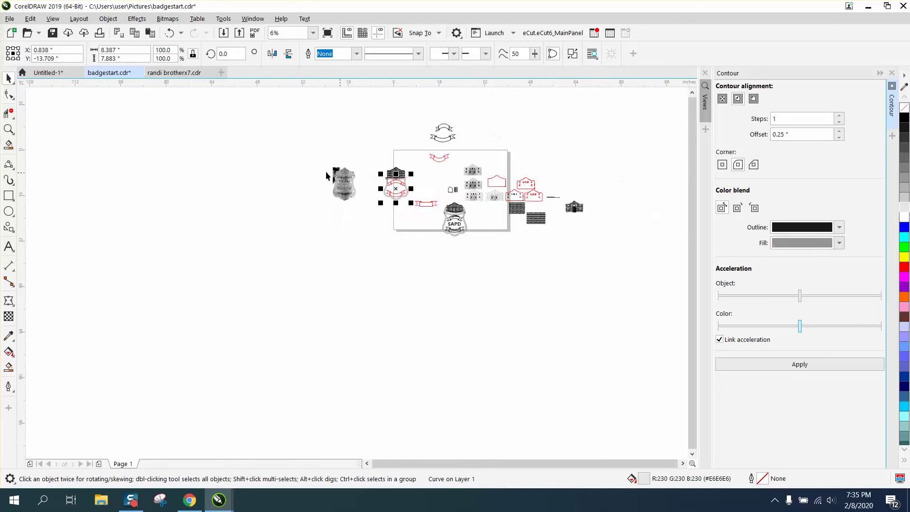
pyautogui.click(9, 129)
pyautogui.moveTo(368, 149); pyautogui.dragTo(547, 242)
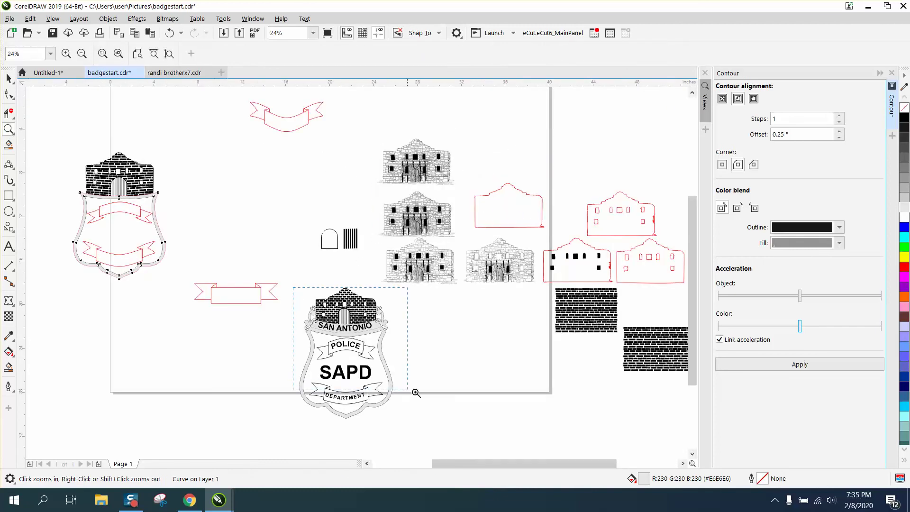
pyautogui.click(433, 417)
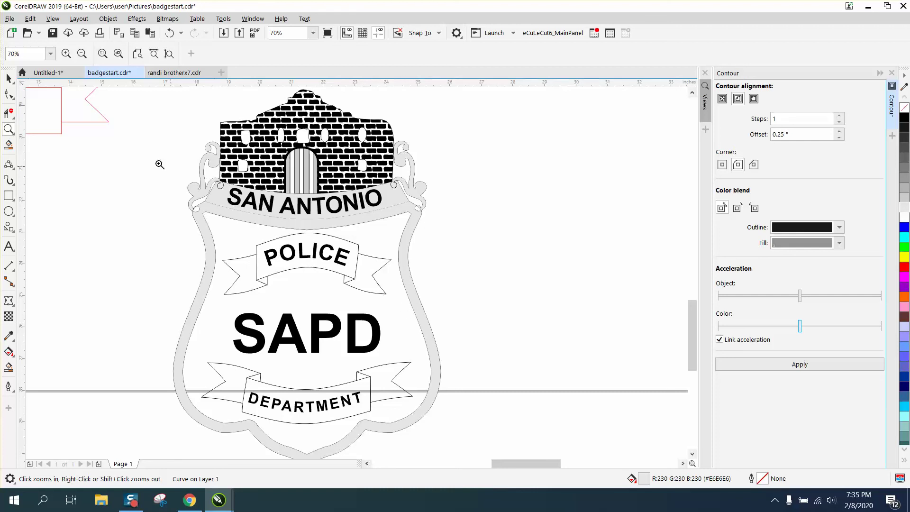
# - Give the SAPD badge group a 4.0 pt black outline in Outline Pen
pyautogui.click(8, 78)
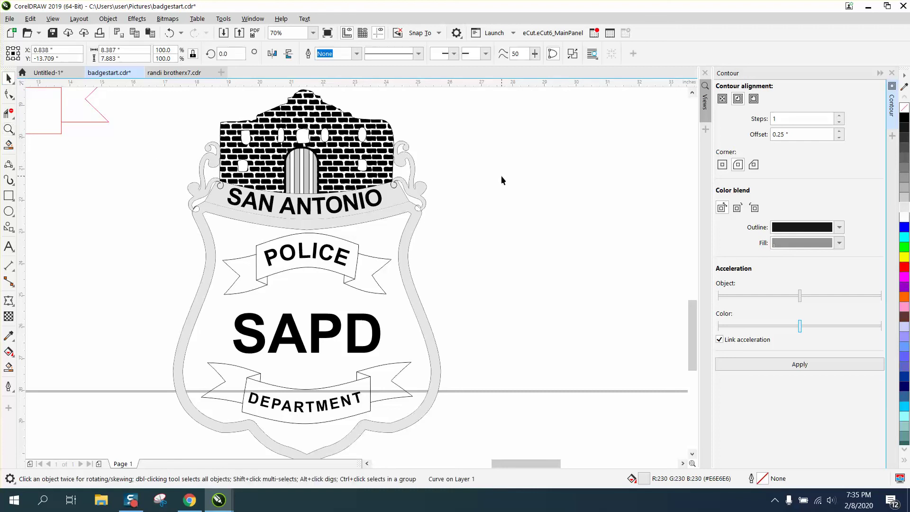
pyautogui.click(417, 221)
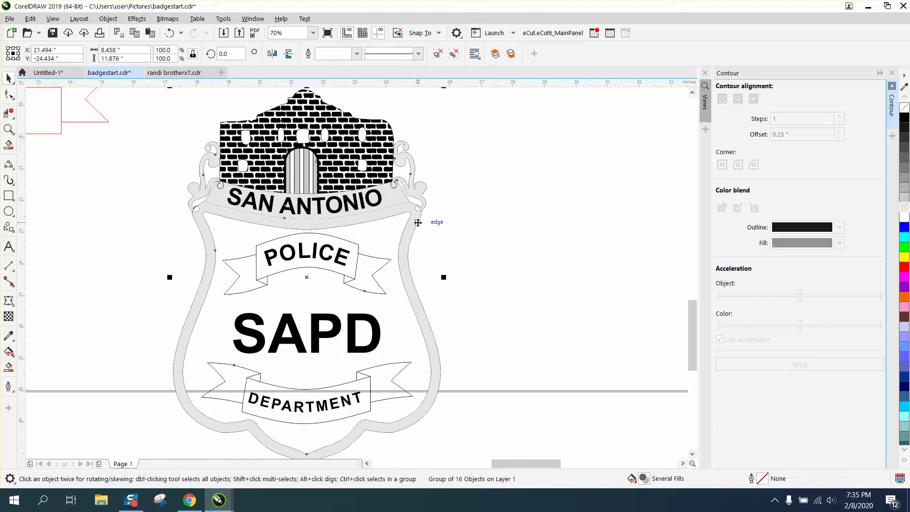
pyautogui.doubleClick(761, 480)
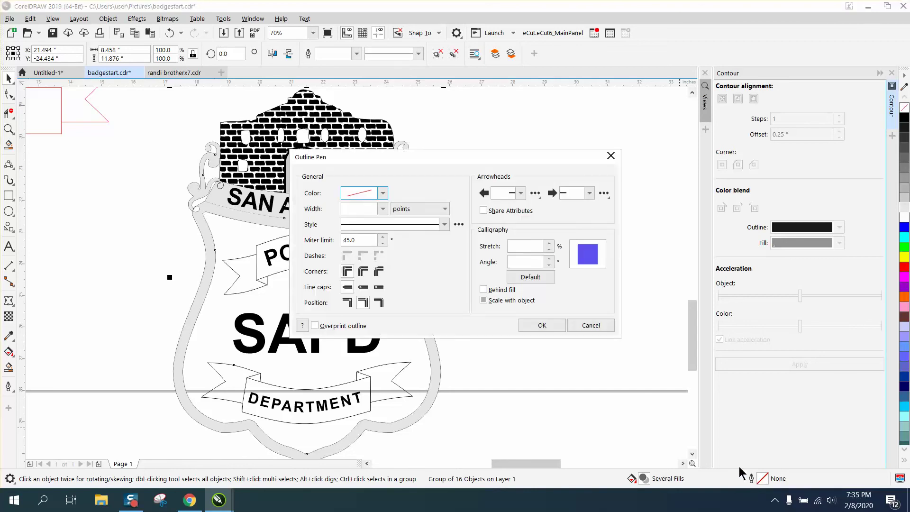
pyautogui.click(382, 209)
pyautogui.click(363, 253)
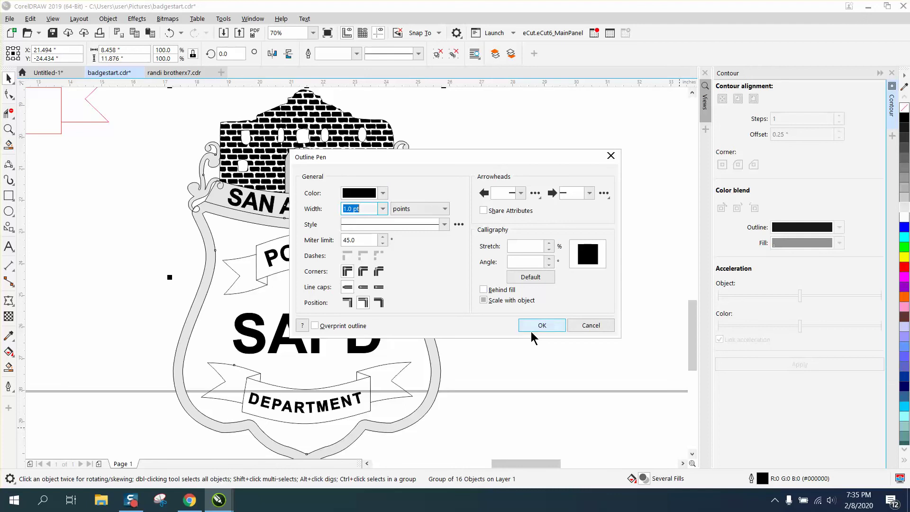
pyautogui.click(382, 209)
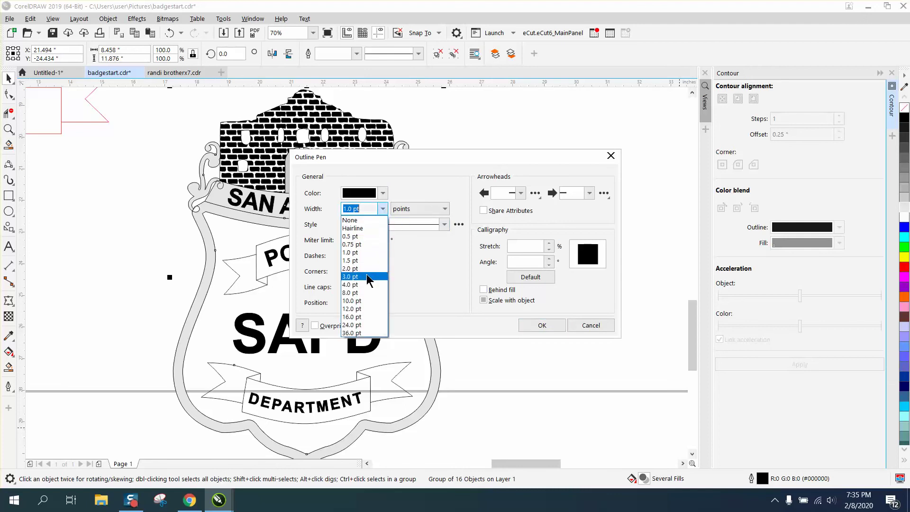
pyautogui.click(362, 287)
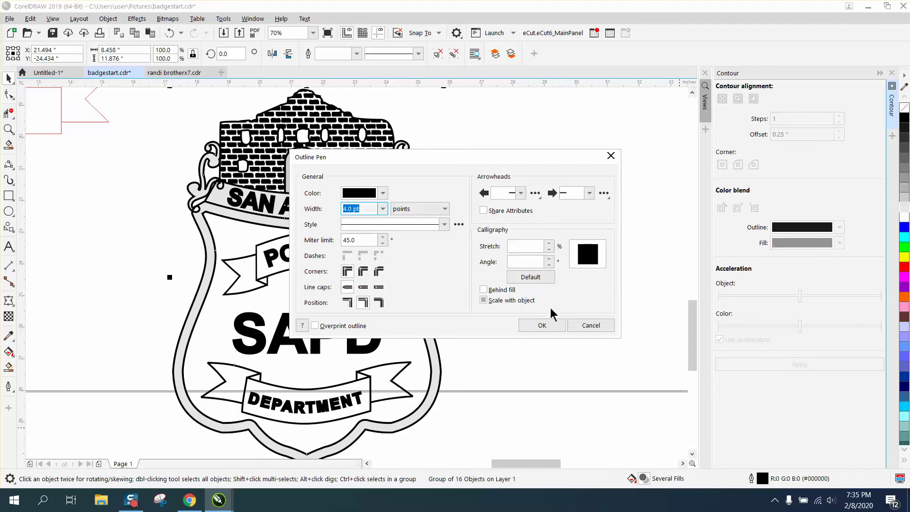
pyautogui.click(538, 325)
pyautogui.click(506, 308)
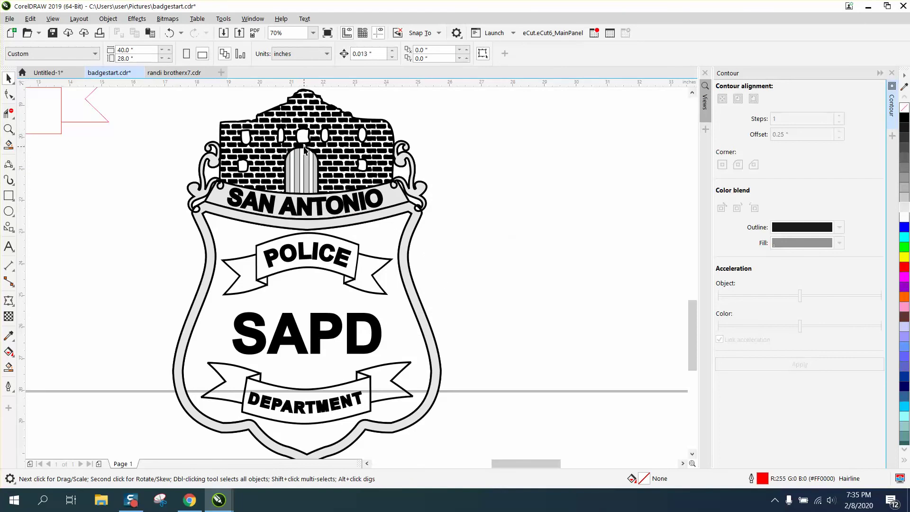
# - Zoom out and zoom in on the page's layout of objects
pyautogui.scroll(-3, 304, 150)
pyautogui.scroll(-5, 304, 151)
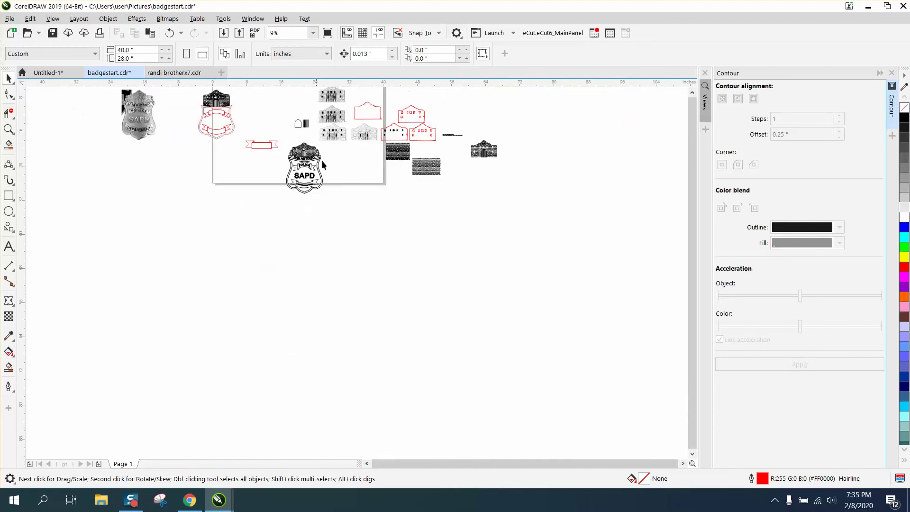
pyautogui.scroll(-2, 349, 166)
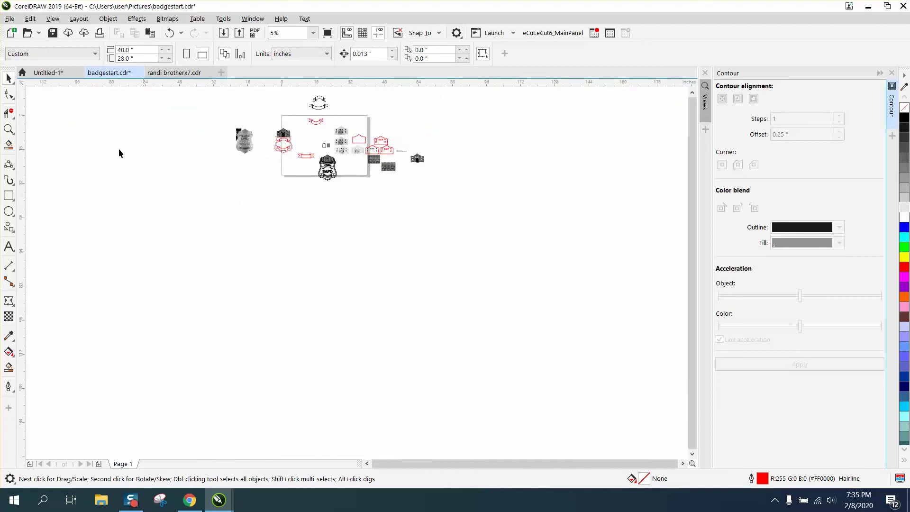
pyautogui.click(9, 129)
pyautogui.moveTo(239, 122); pyautogui.dragTo(469, 202)
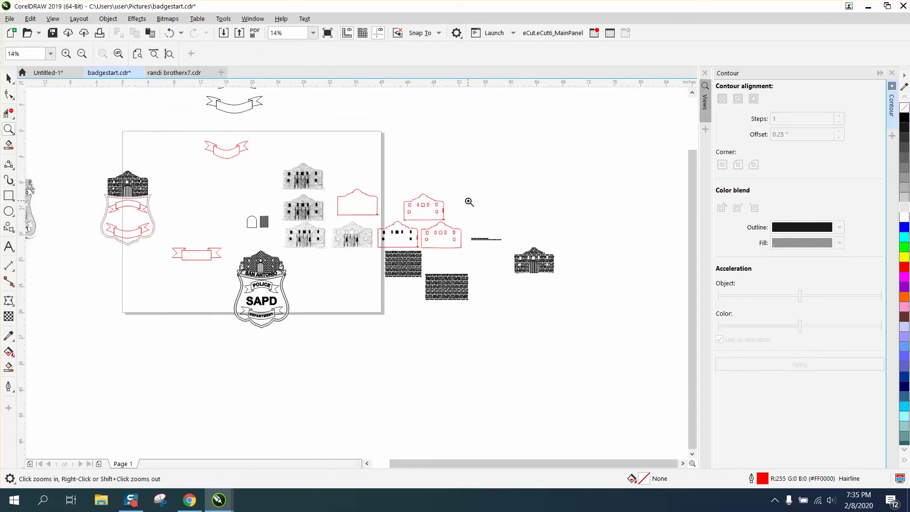